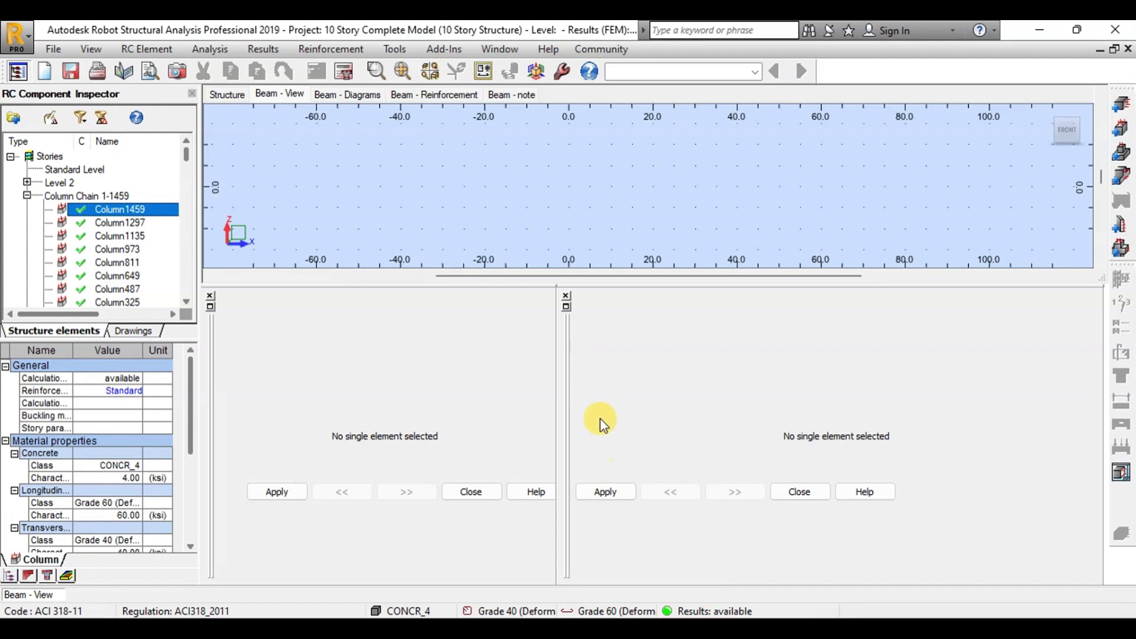
# Step: Look through the column chains in the RC Component Inspector of the 10-story model
pyautogui.scroll(-7, 144, 236)
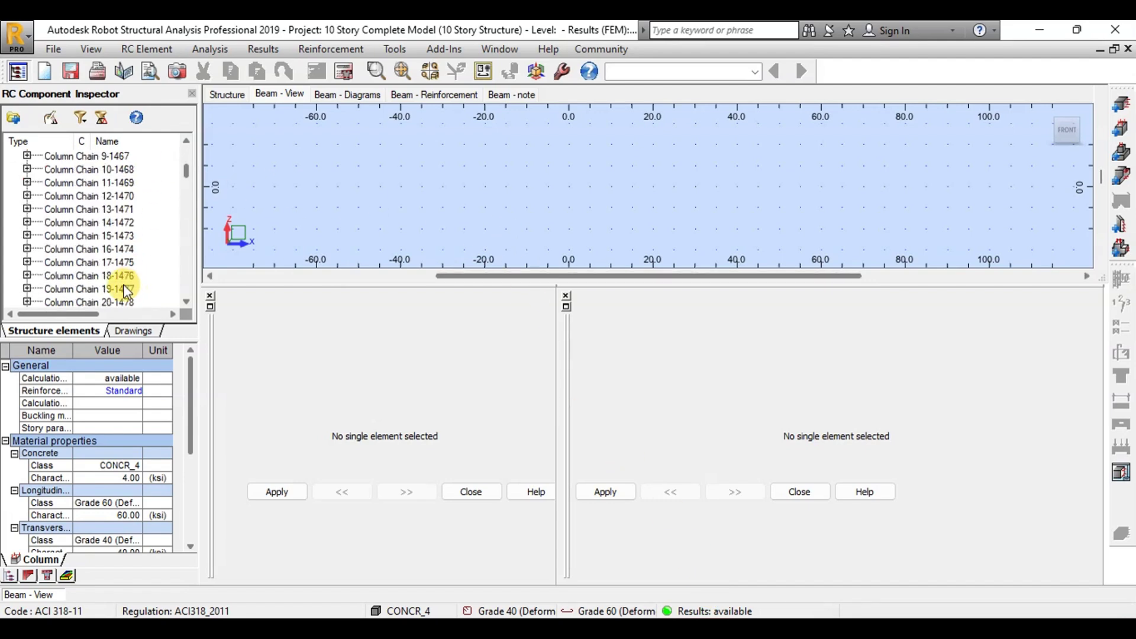
pyautogui.scroll(-10, 177, 201)
pyautogui.click(754, 71)
pyautogui.click(647, 83)
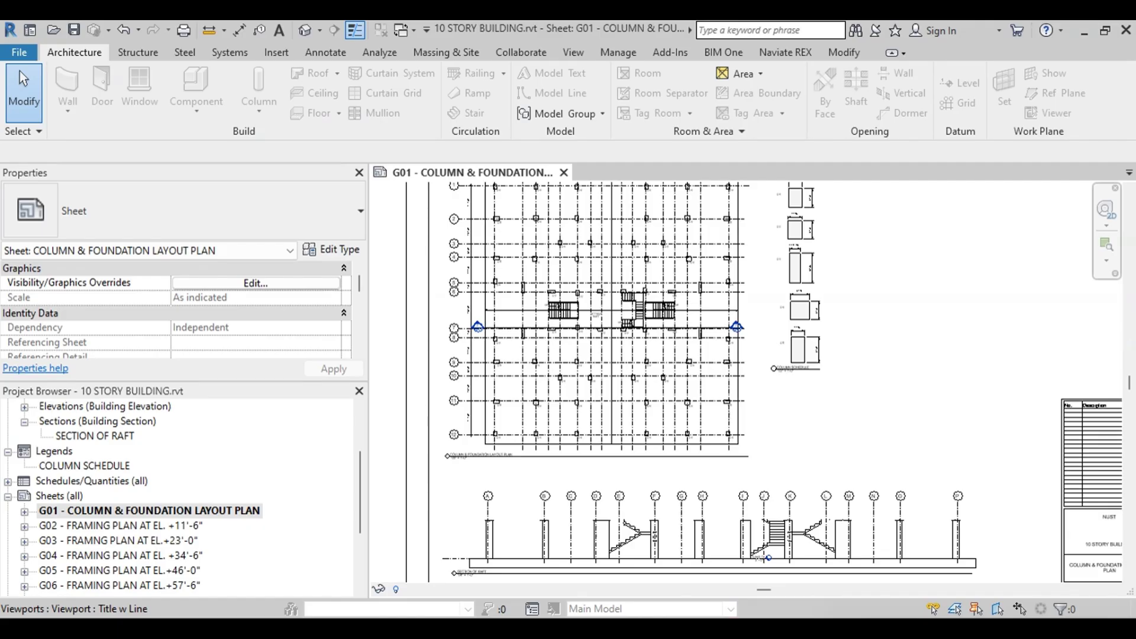
# Step: In Revit, update the model from Robot Structural Analysis by direct integration, transferring the reinforcement projects, and skip the error report
pyautogui.click(379, 52)
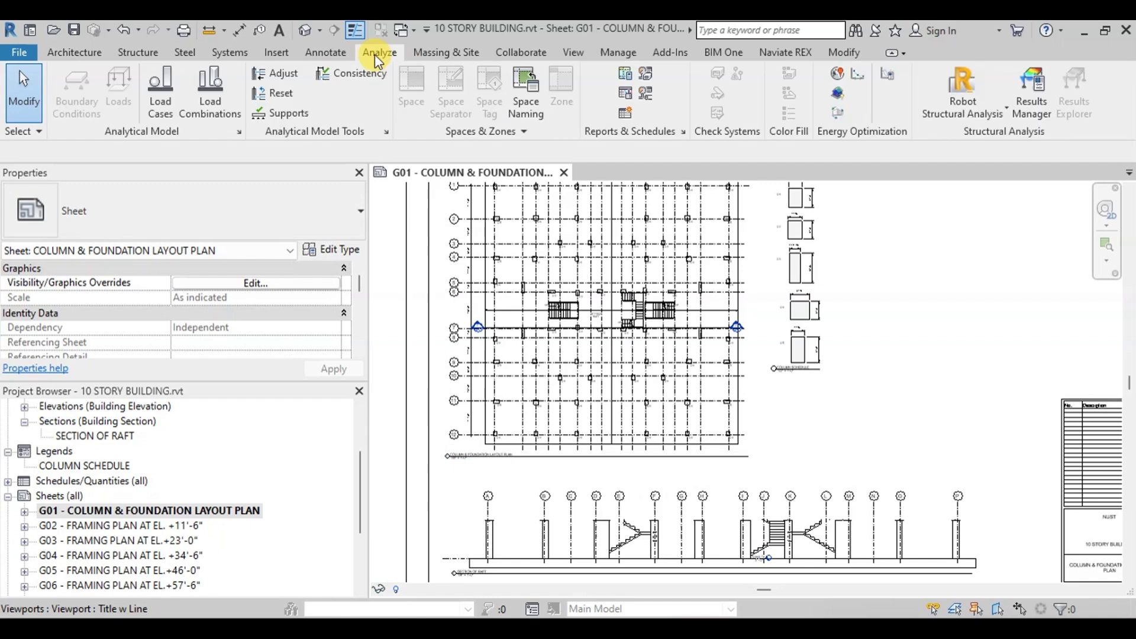
pyautogui.click(971, 112)
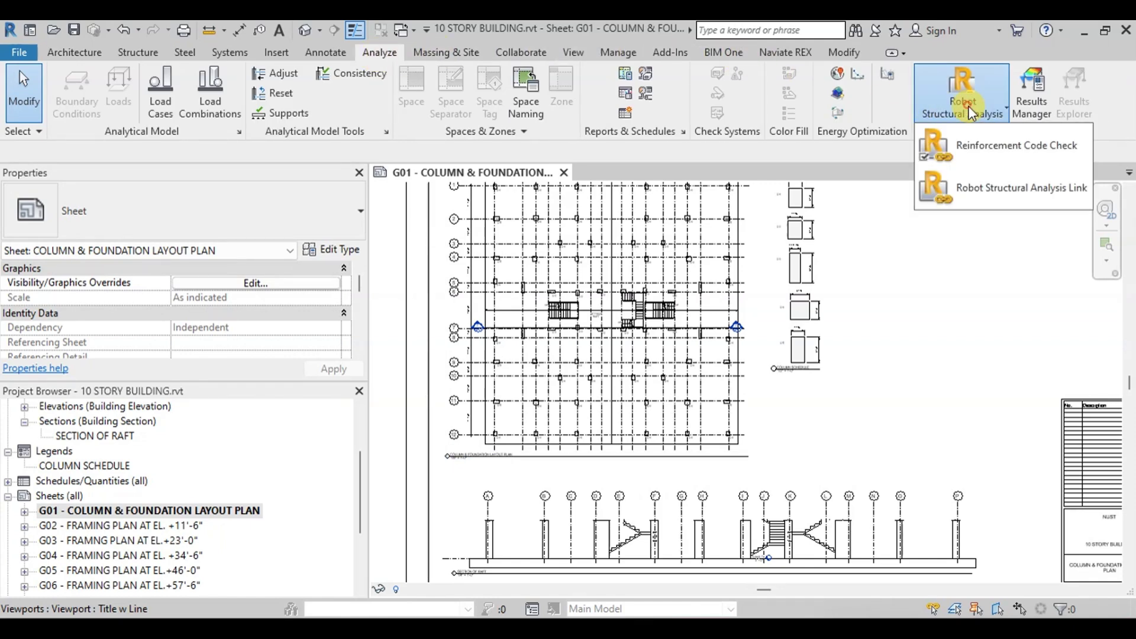
pyautogui.click(970, 186)
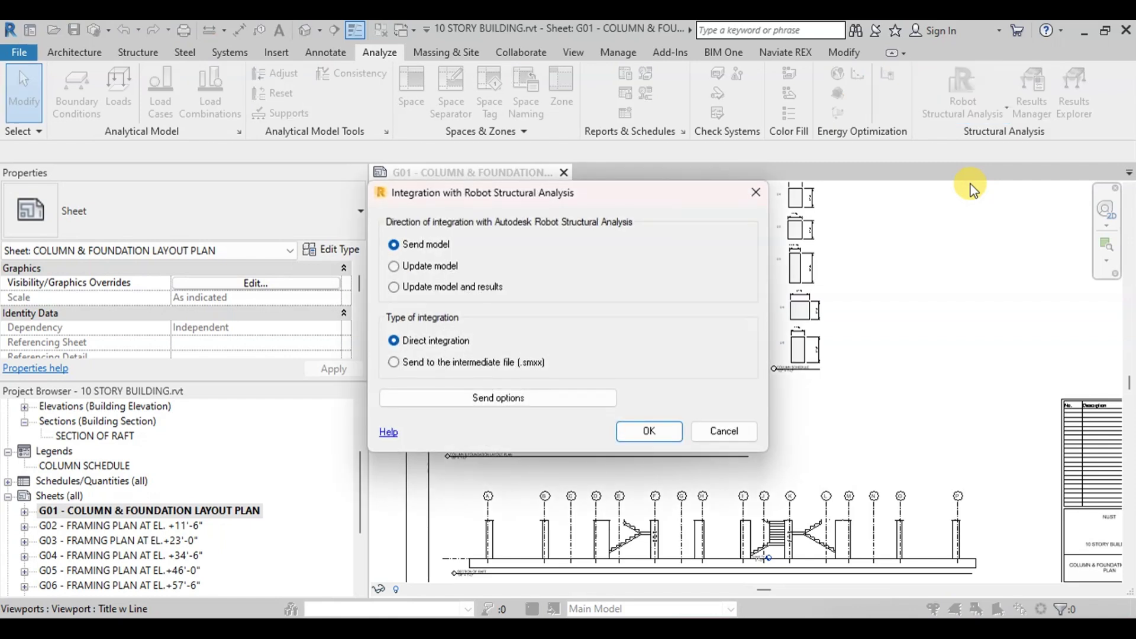
pyautogui.click(394, 267)
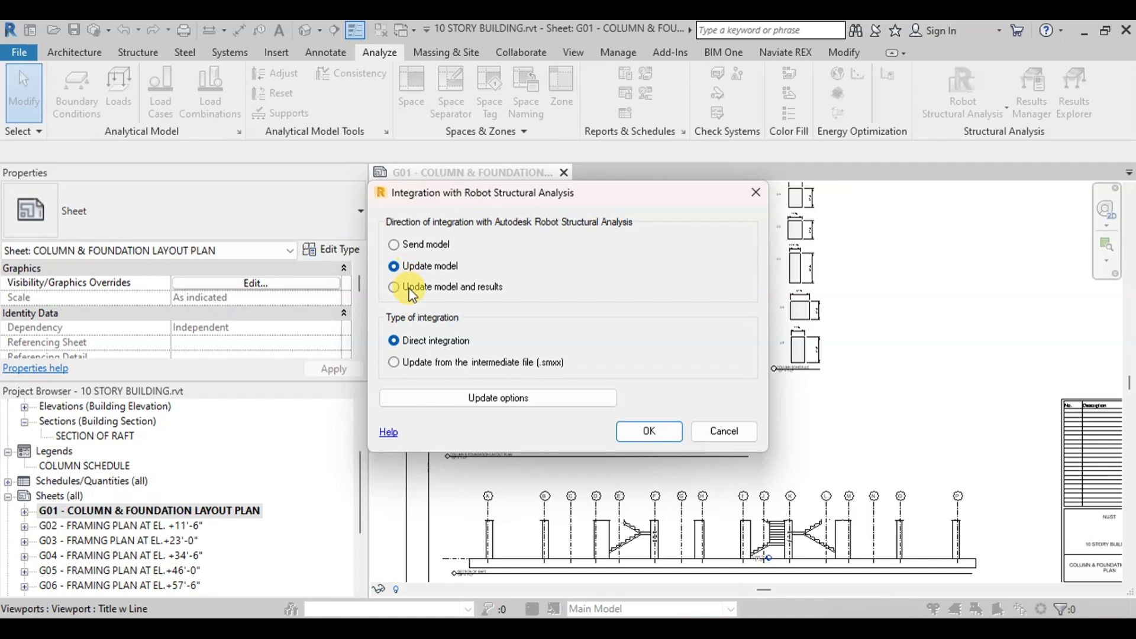
pyautogui.click(435, 398)
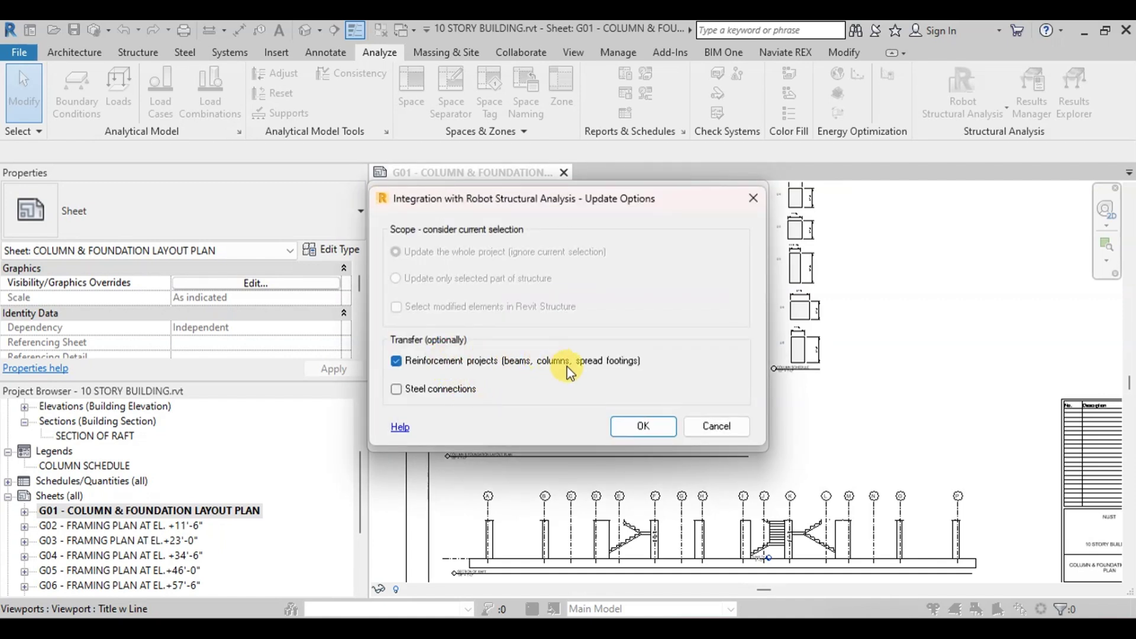
pyautogui.click(634, 424)
pyautogui.click(646, 438)
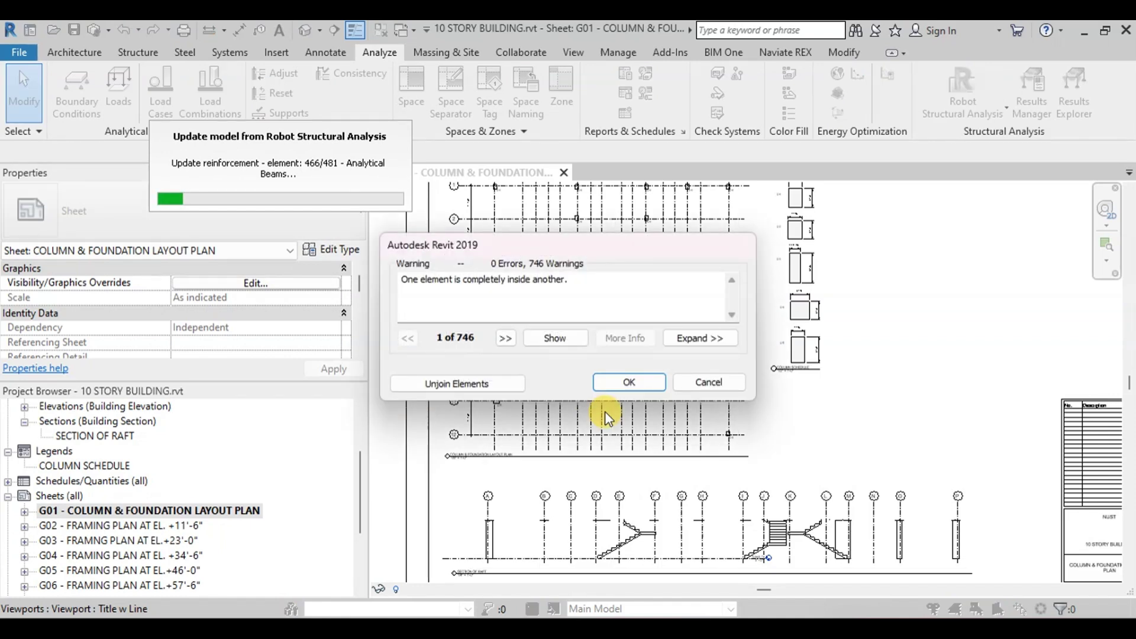
pyautogui.click(632, 380)
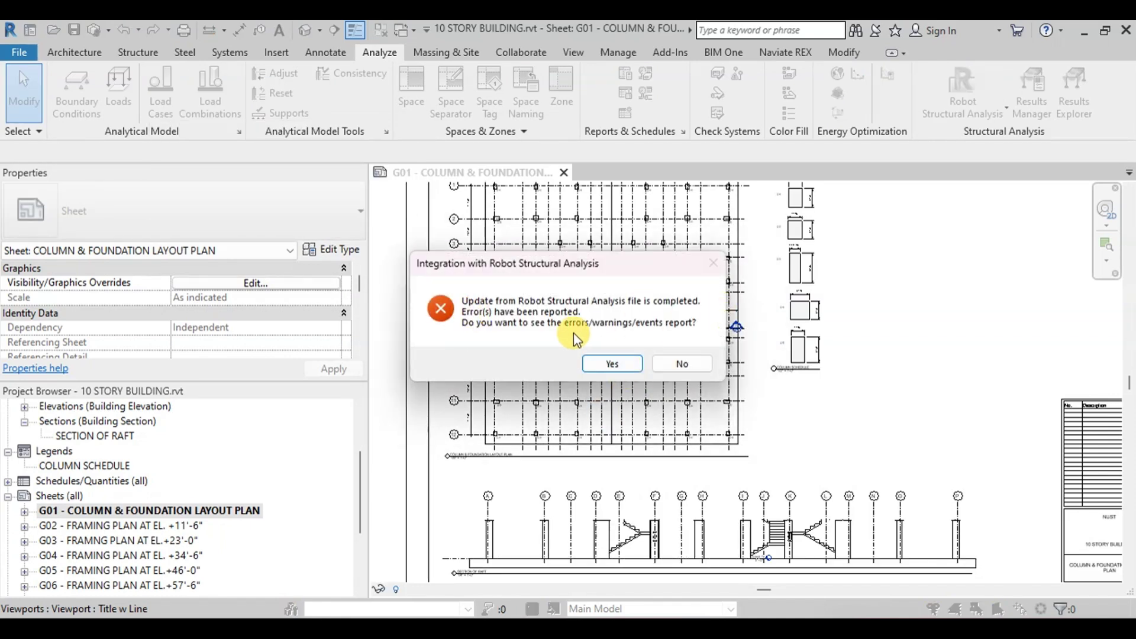
pyautogui.click(687, 362)
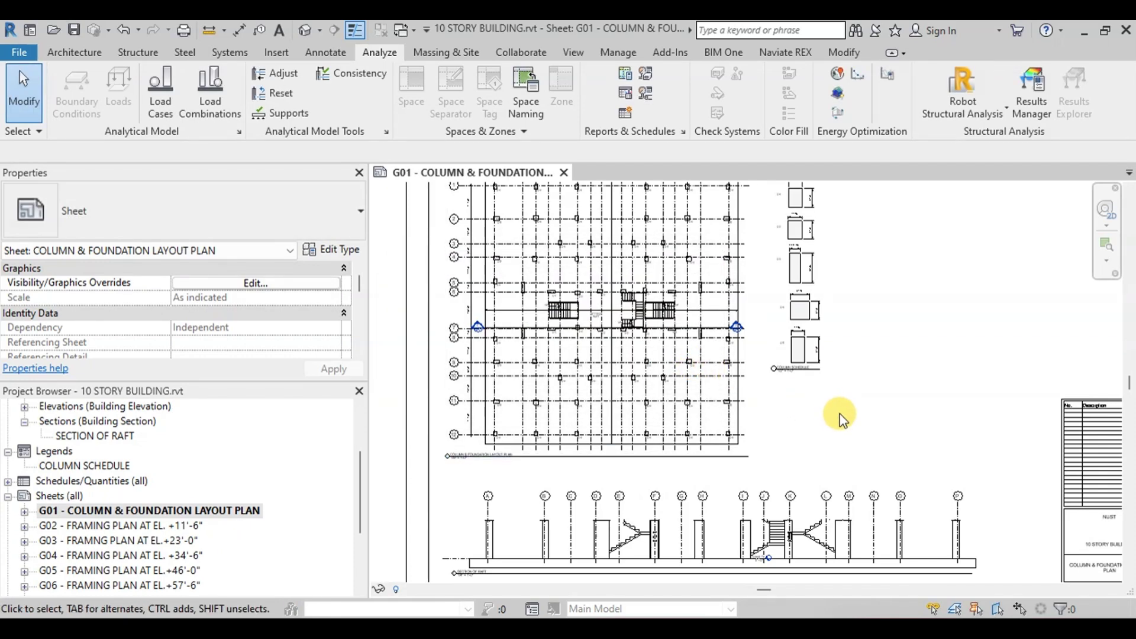
# Step: Open the 3D view of the building and examine the reinforcement in its columns and beams
pyautogui.click(305, 29)
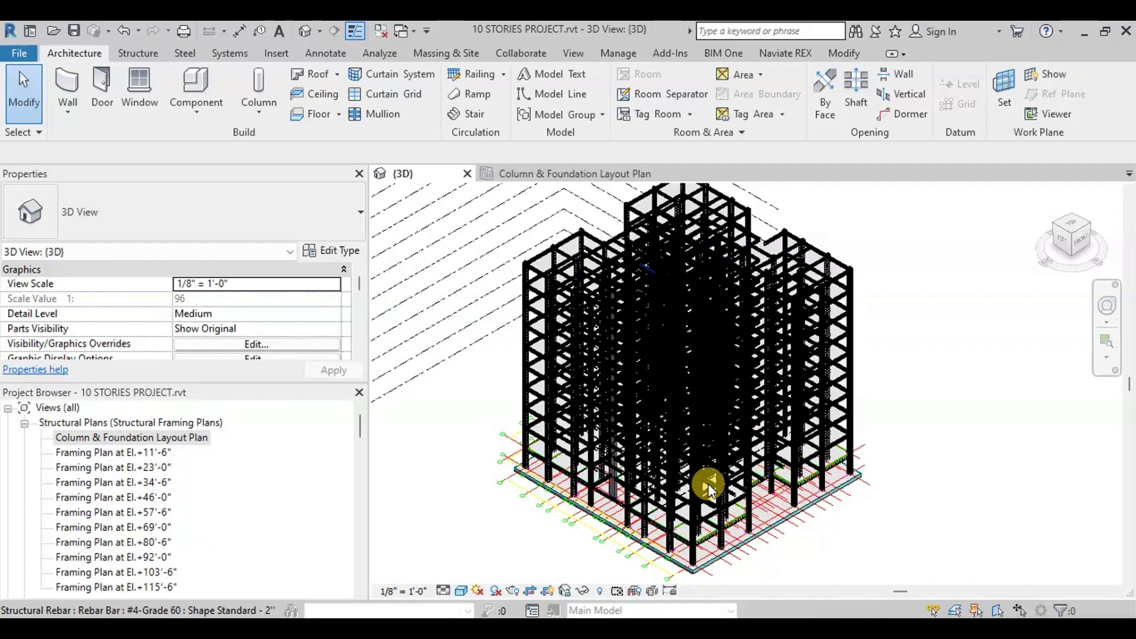
pyautogui.scroll(10, 512, 453)
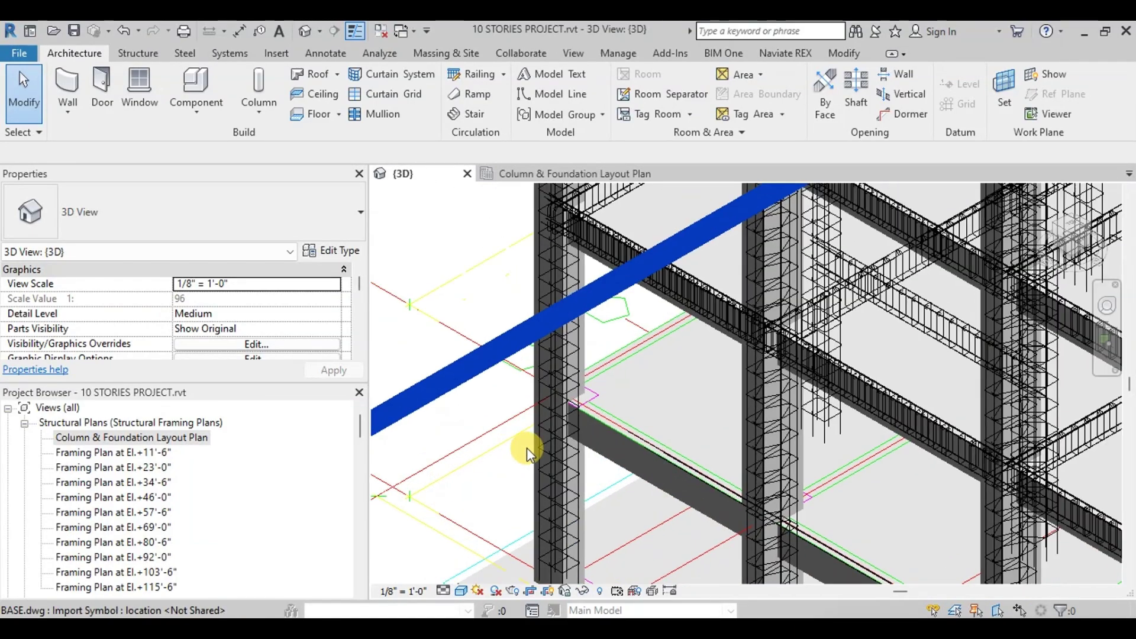
pyautogui.scroll(-8, 563, 464)
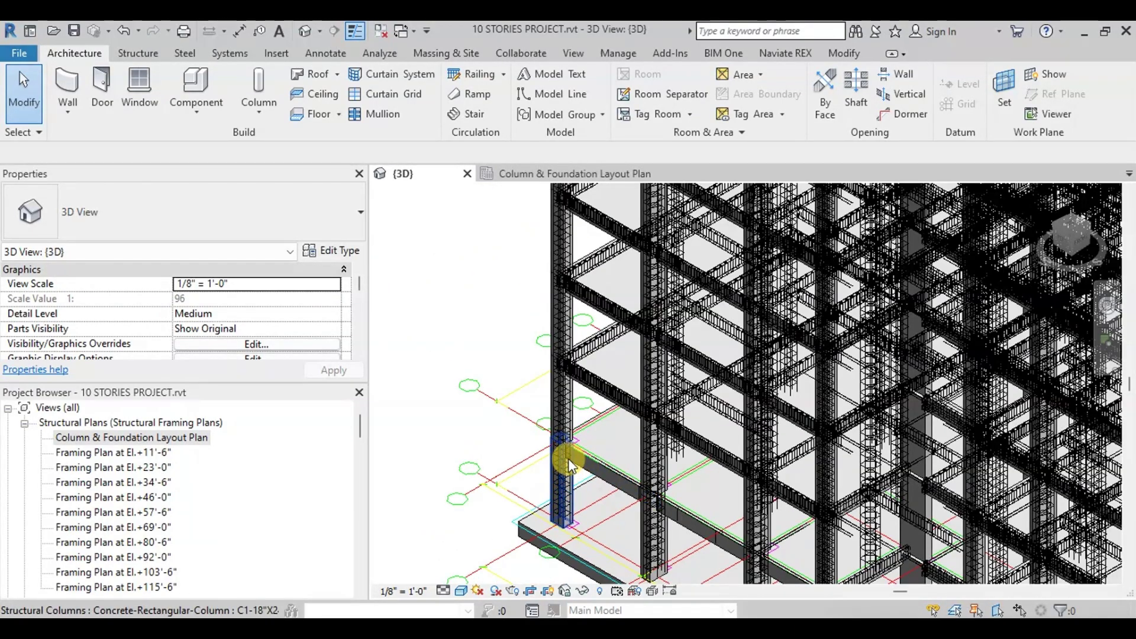
pyautogui.scroll(-5, 520, 432)
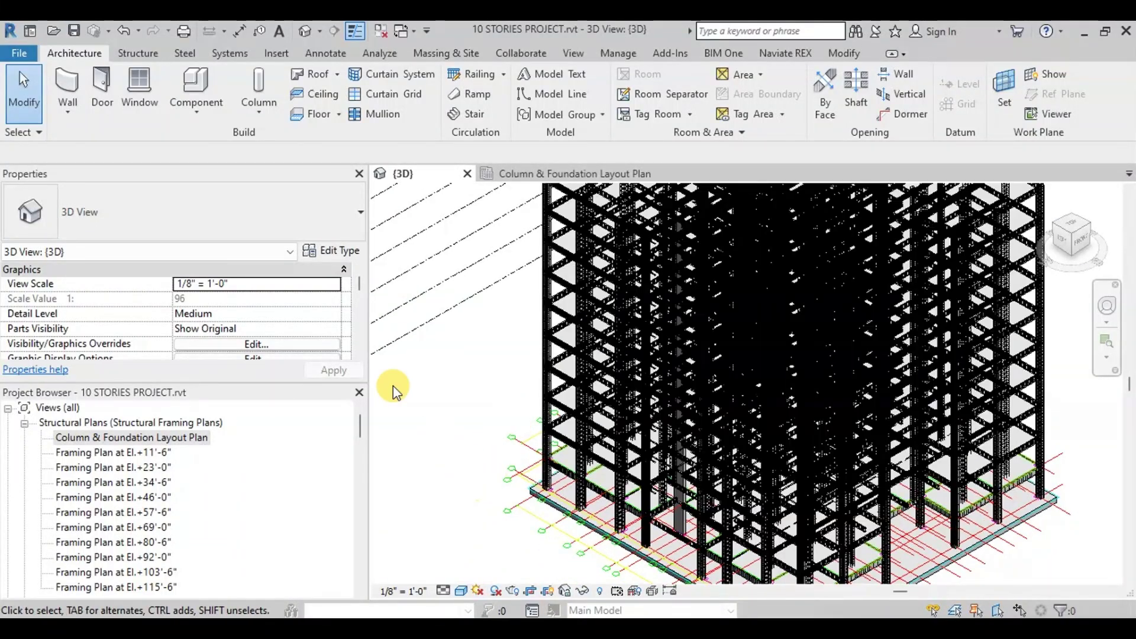
# Step: In the Column & Foundation Layout Plan, draw a horizontal section line across the C-1 column near grid 5
pyautogui.click(544, 175)
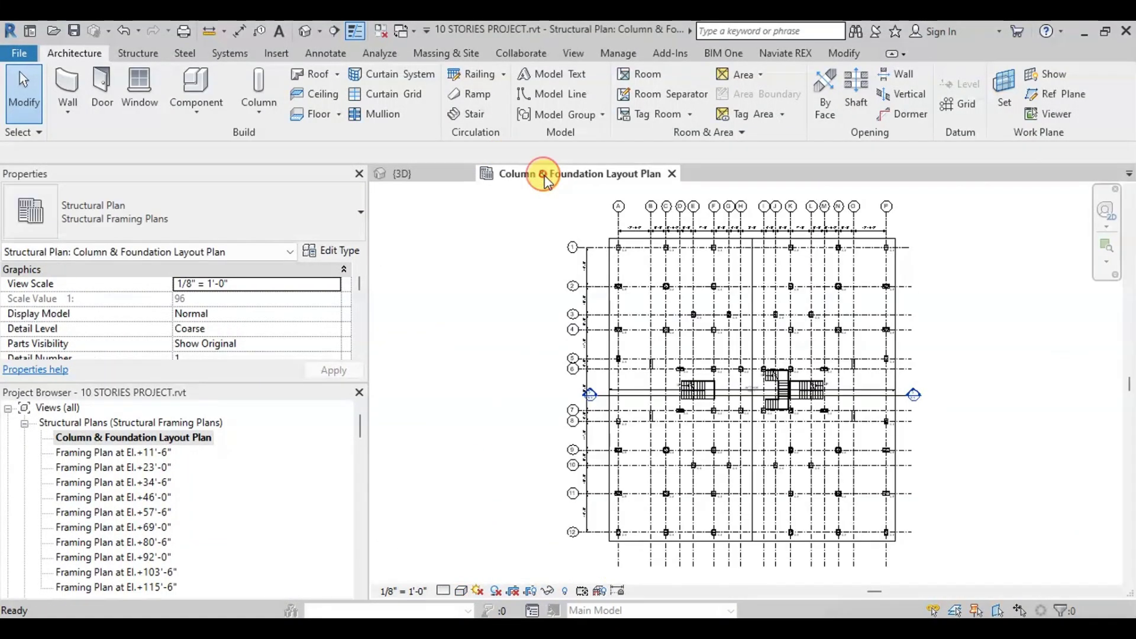
pyautogui.scroll(3, 624, 261)
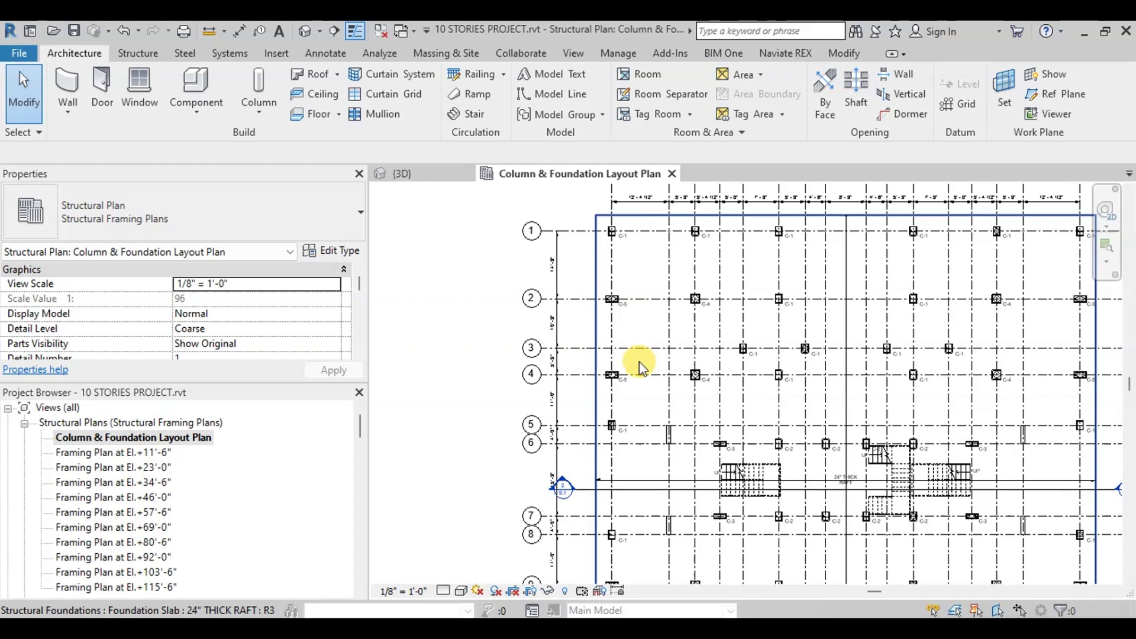
pyautogui.scroll(2, 639, 378)
pyautogui.scroll(2, 636, 388)
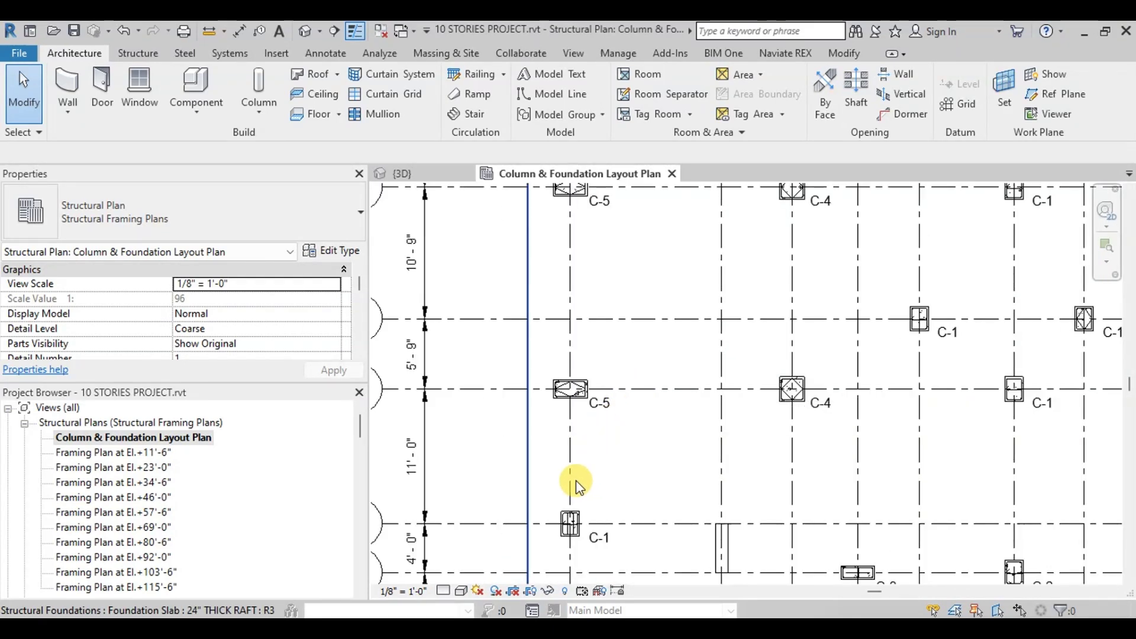
pyautogui.moveTo(539, 565); pyautogui.dragTo(550, 526, button='middle')
pyautogui.click(573, 53)
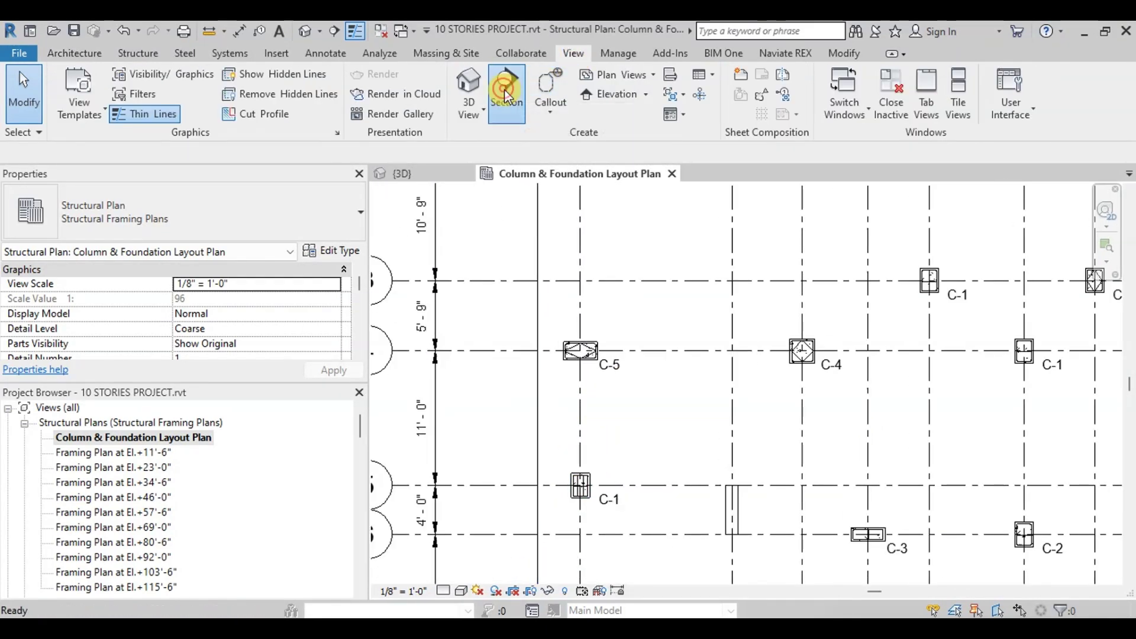
pyautogui.click(506, 88)
pyautogui.click(431, 473)
pyautogui.click(667, 473)
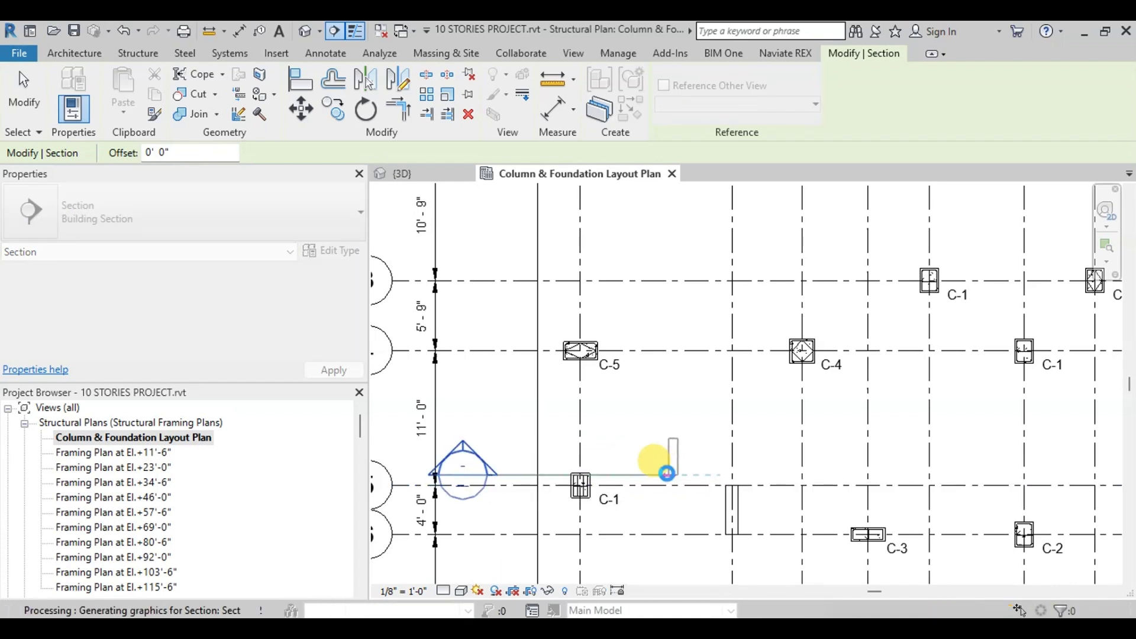
pyautogui.press('Escape')
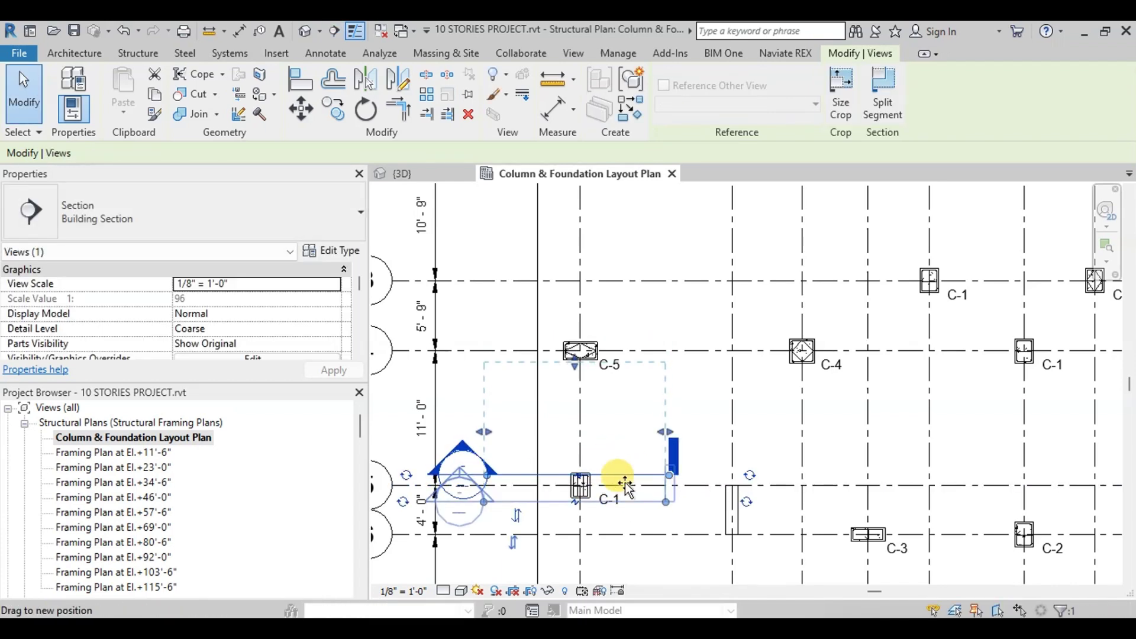
# Step: Reduce the new section's view depth to just beyond the C-1 column and open the section view
pyautogui.moveTo(576, 343); pyautogui.dragTo(571, 459)
pyautogui.click(467, 436)
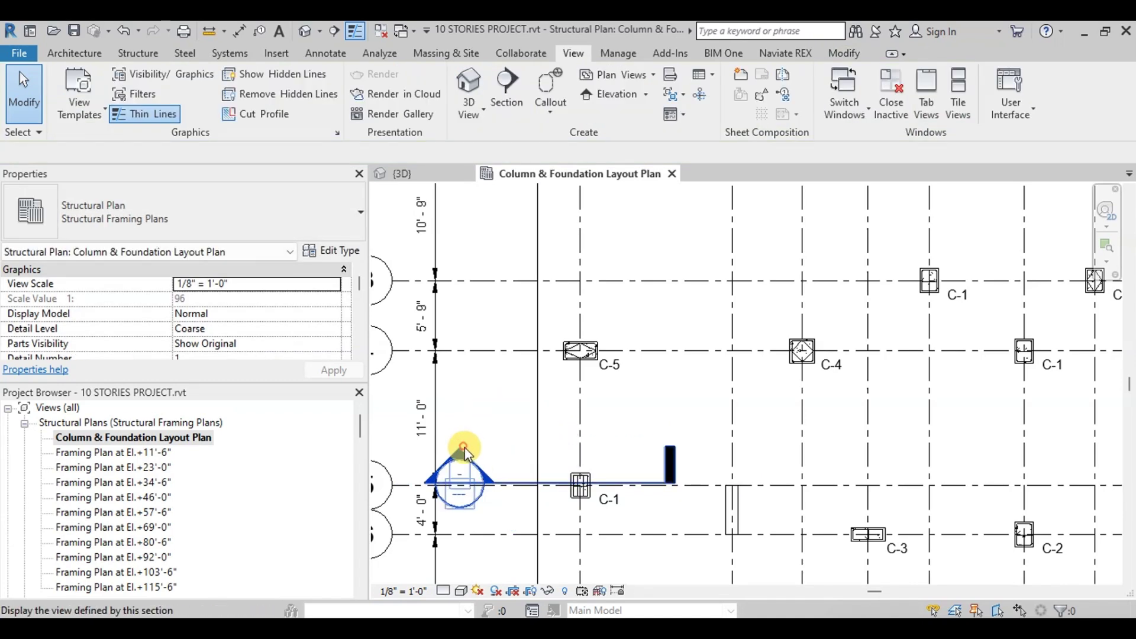
pyautogui.doubleClick(463, 451)
# Step: Tighten the section's crop region around the column base and the edge of the raft foundation
pyautogui.click(740, 224)
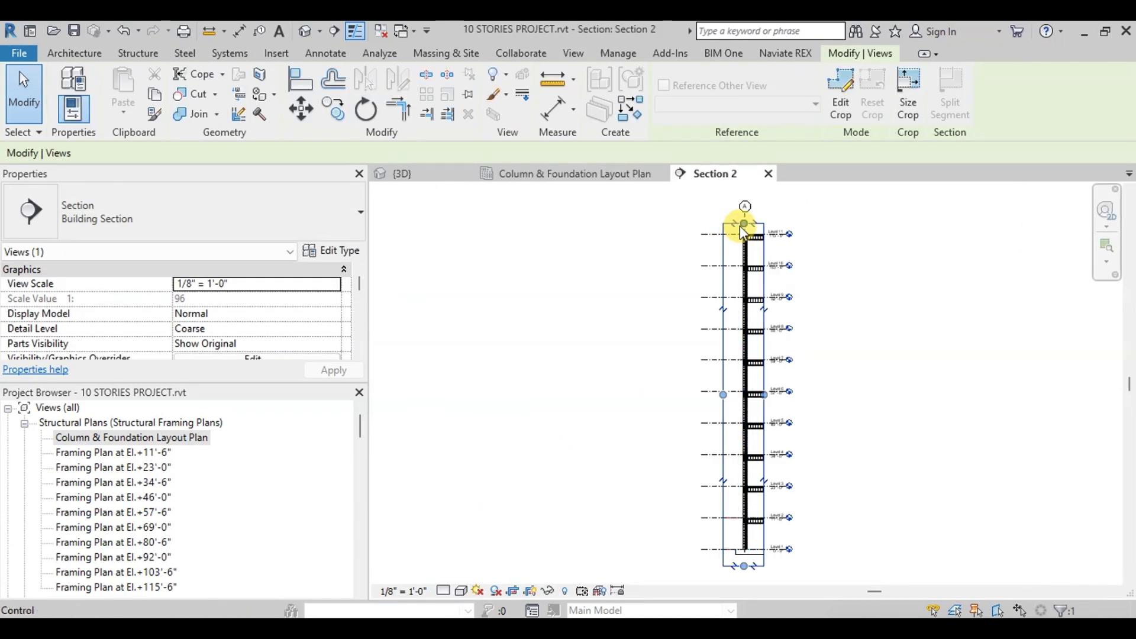
pyautogui.moveTo(734, 519); pyautogui.dragTo(756, 568)
pyautogui.scroll(4, 747, 494)
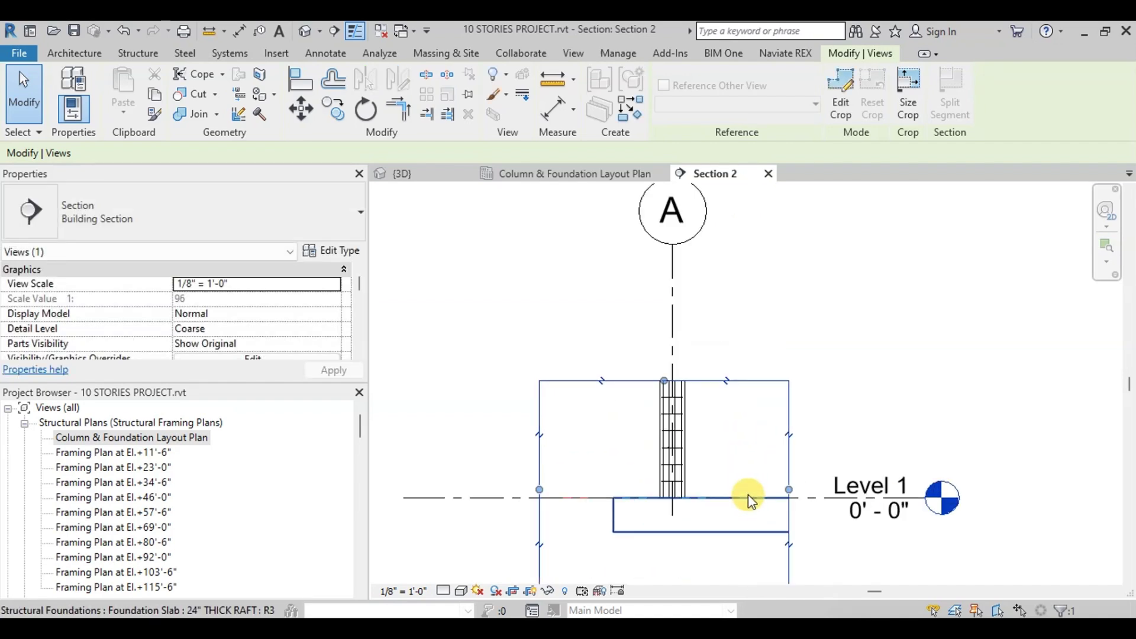
pyautogui.scroll(2, 565, 478)
pyautogui.moveTo(628, 563); pyautogui.dragTo(622, 512)
pyautogui.moveTo(485, 411); pyautogui.dragTo(542, 415)
pyautogui.scroll(2, 680, 379)
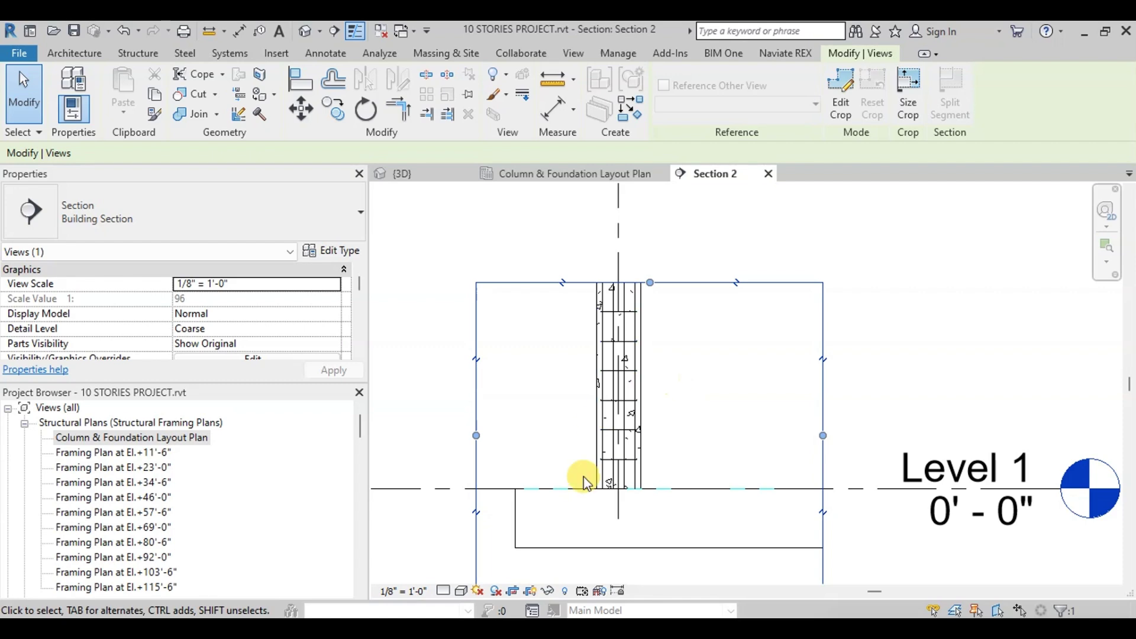
# Step: Set the section's detail level to Fine and hide the Level 1 line, grid A and the imported line at the raft's top
pyautogui.click(443, 591)
pyautogui.click(467, 573)
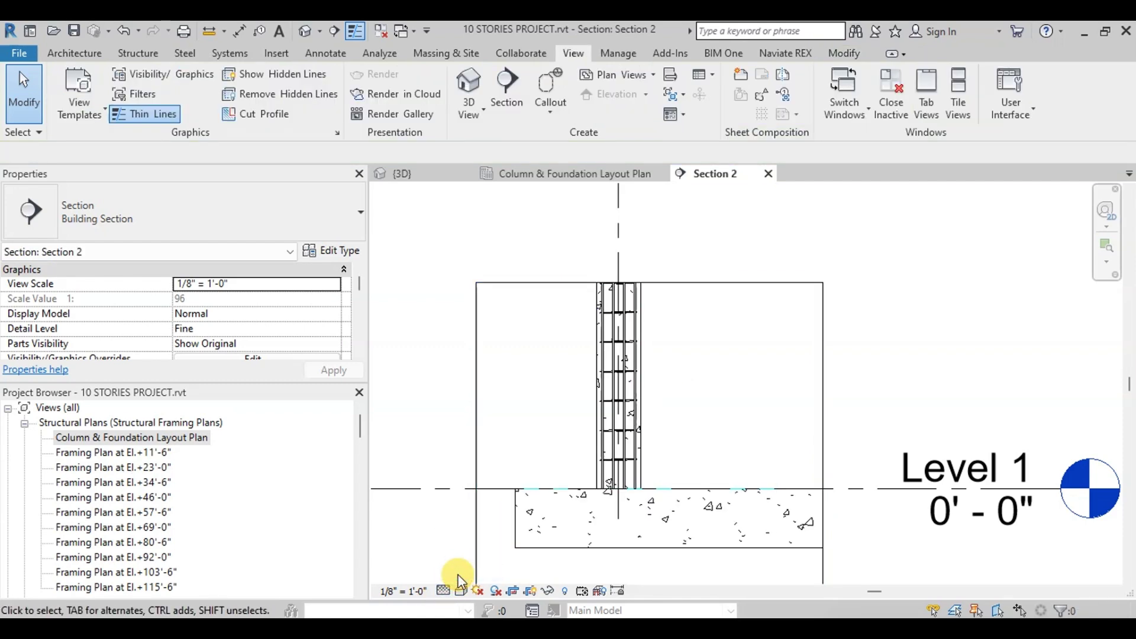
pyautogui.rightClick(861, 525)
pyautogui.click(813, 324)
pyautogui.rightClick(619, 237)
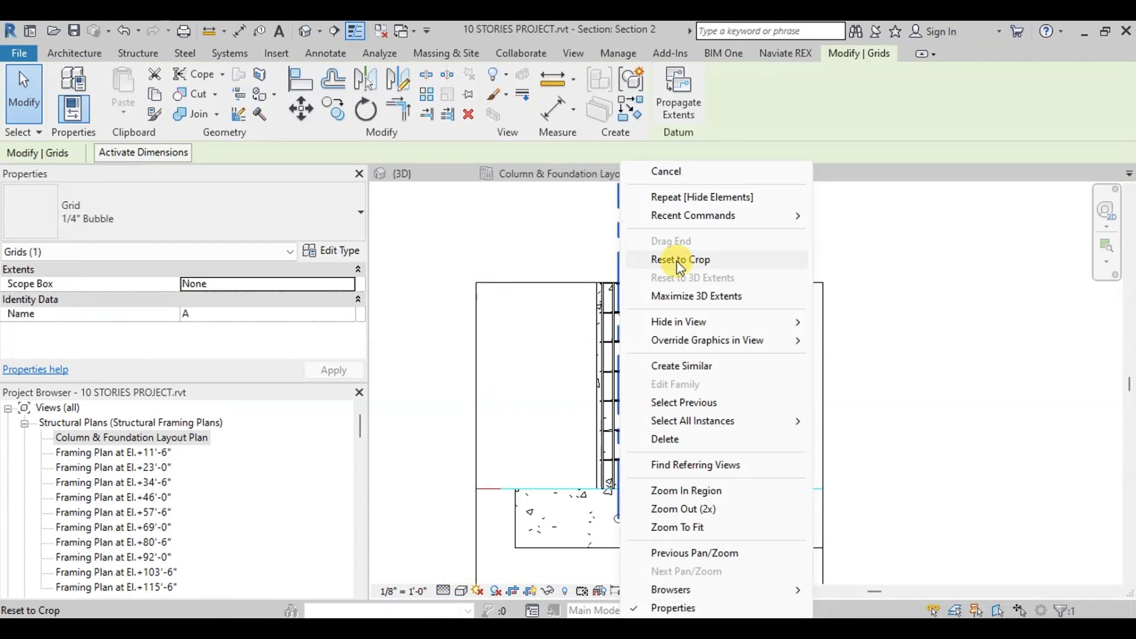
pyautogui.click(845, 324)
pyautogui.rightClick(495, 476)
pyautogui.click(537, 305)
# Step: Override the column and raft graphics by category in this view, turning off the foreground cut pattern
pyautogui.scroll(2, 603, 527)
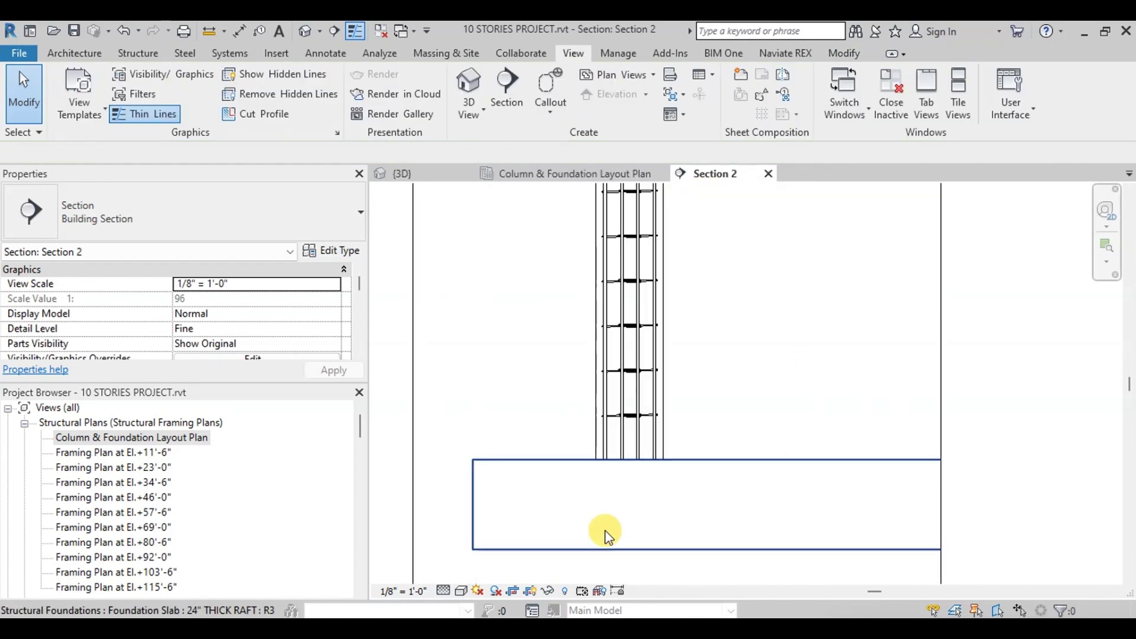
pyautogui.moveTo(714, 406); pyautogui.dragTo(533, 526)
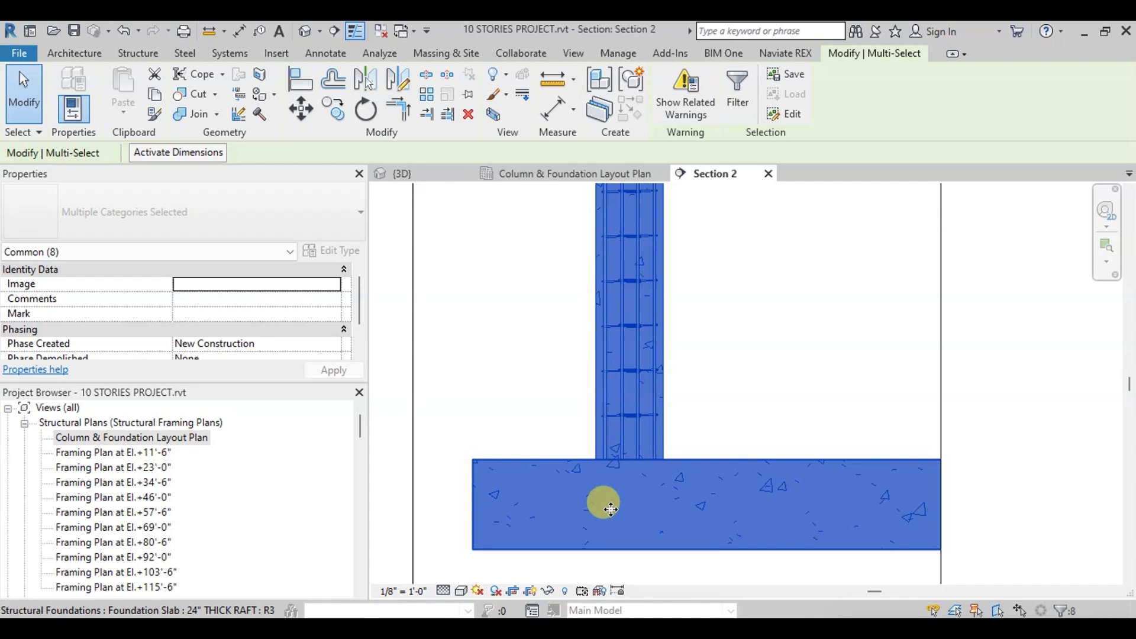
pyautogui.rightClick(629, 502)
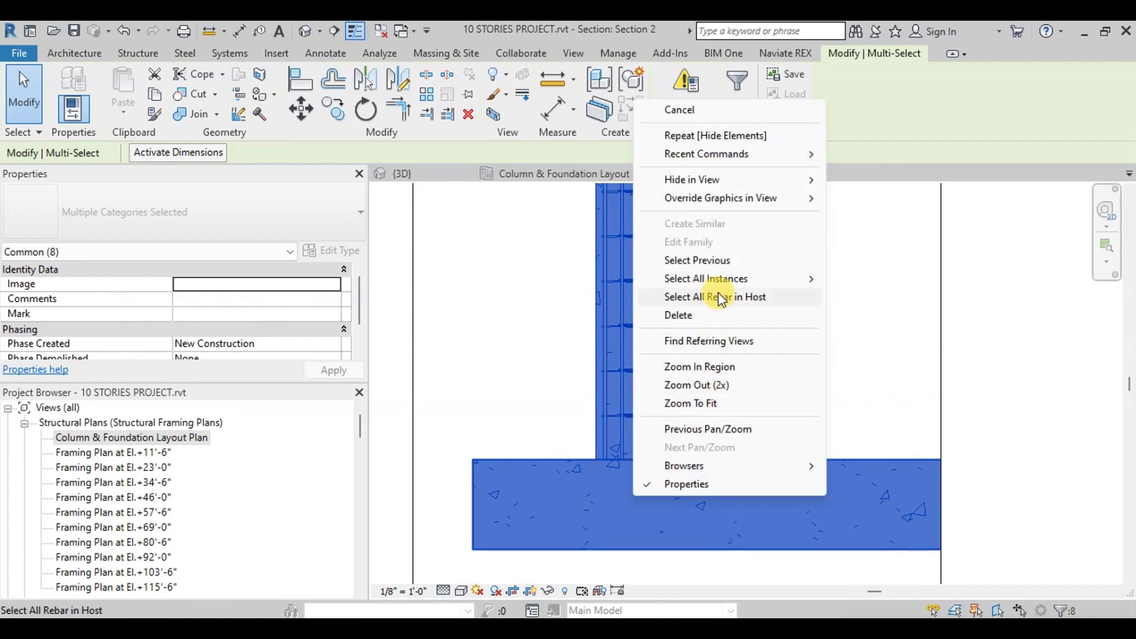
pyautogui.moveTo(742, 201)
pyautogui.click(886, 216)
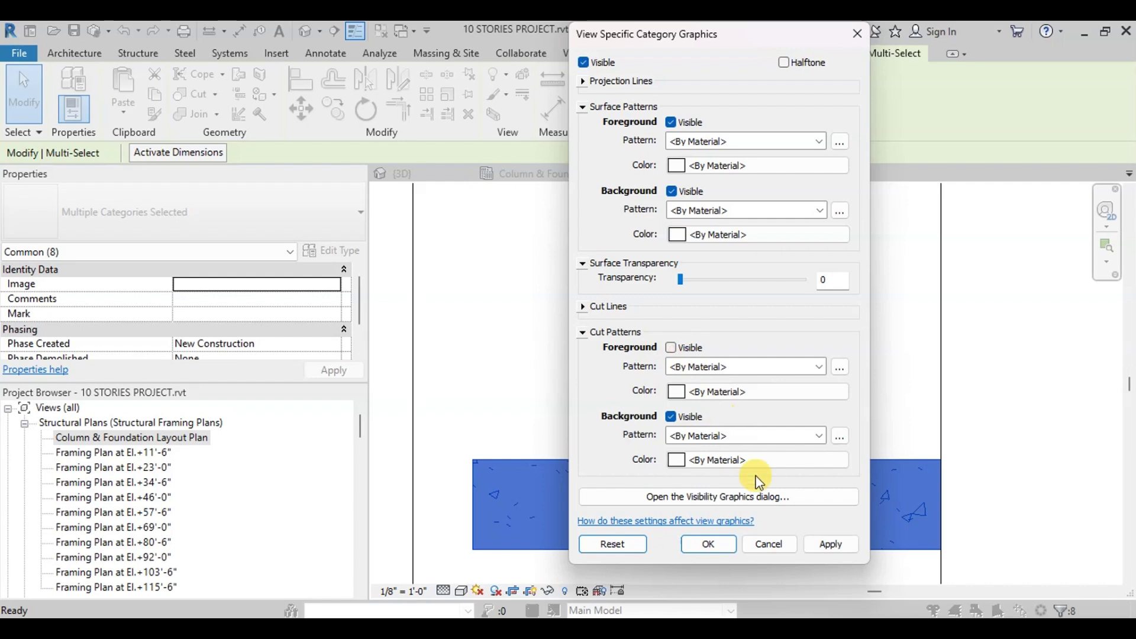
pyautogui.click(827, 543)
pyautogui.click(715, 544)
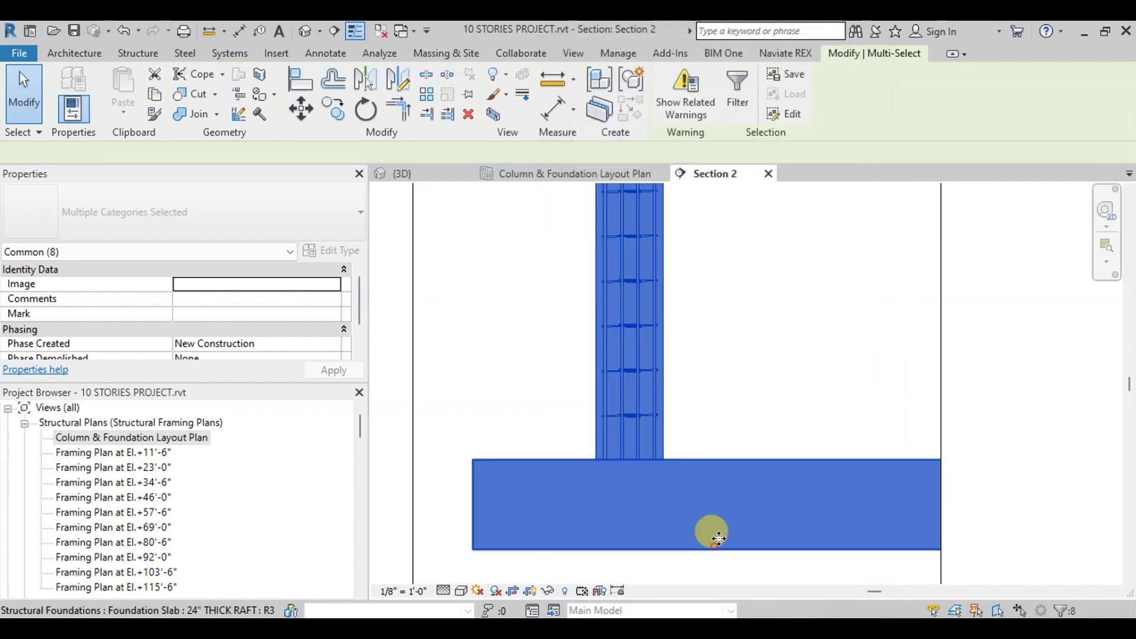
pyautogui.click(696, 424)
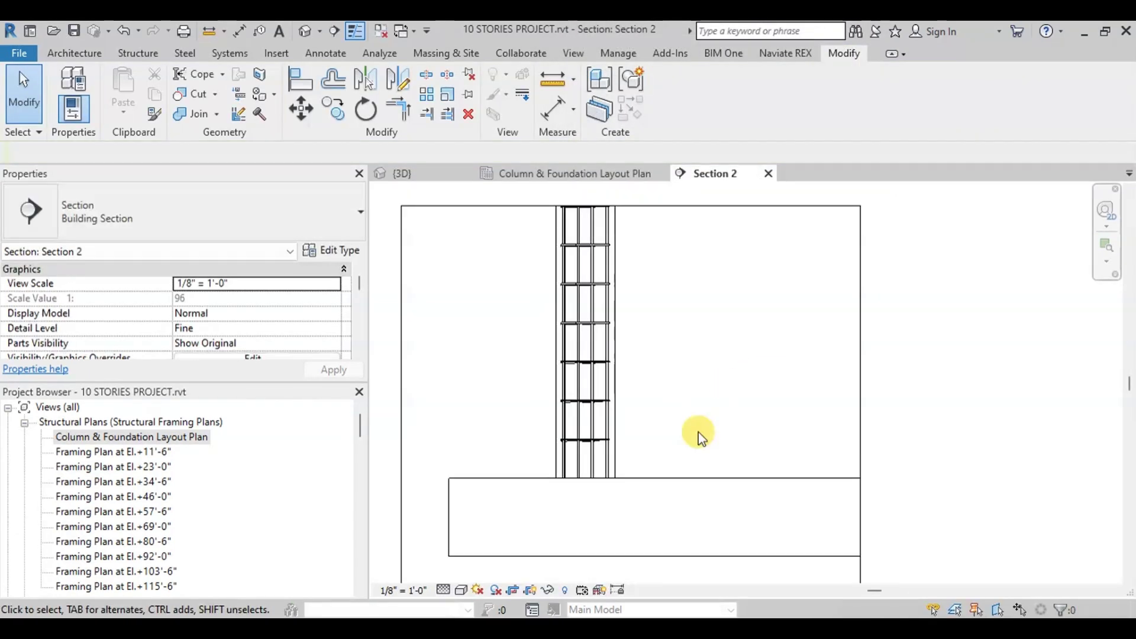
# Step: Place a #6 rebar of shape 02 along the bottom cover of the raft foundation, parallel to the work plane
pyautogui.click(680, 493)
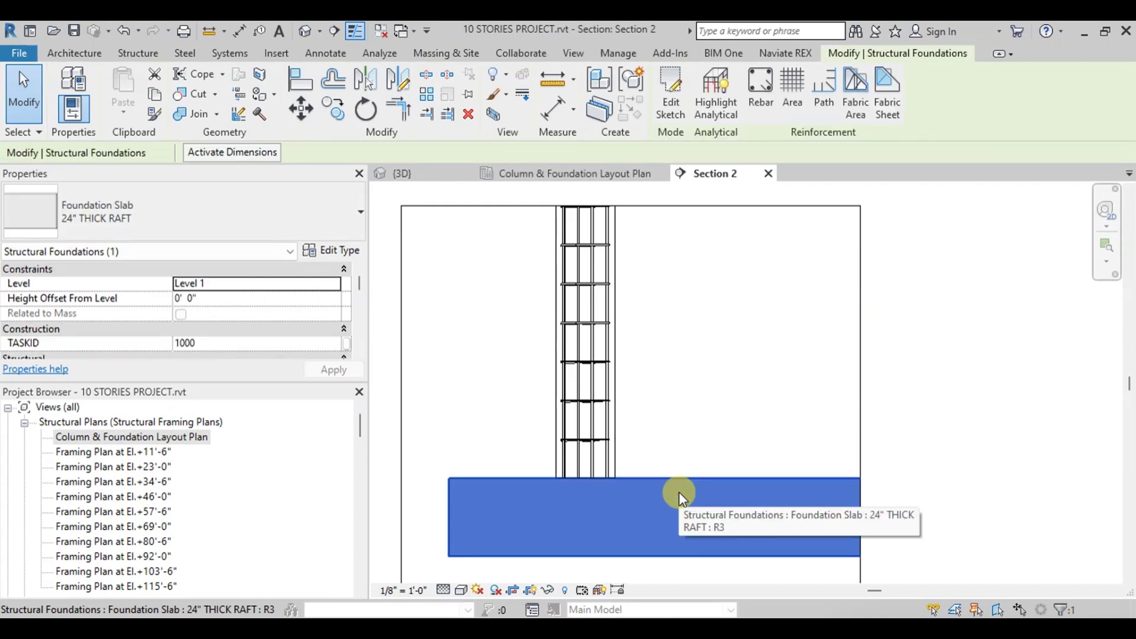
pyautogui.click(755, 109)
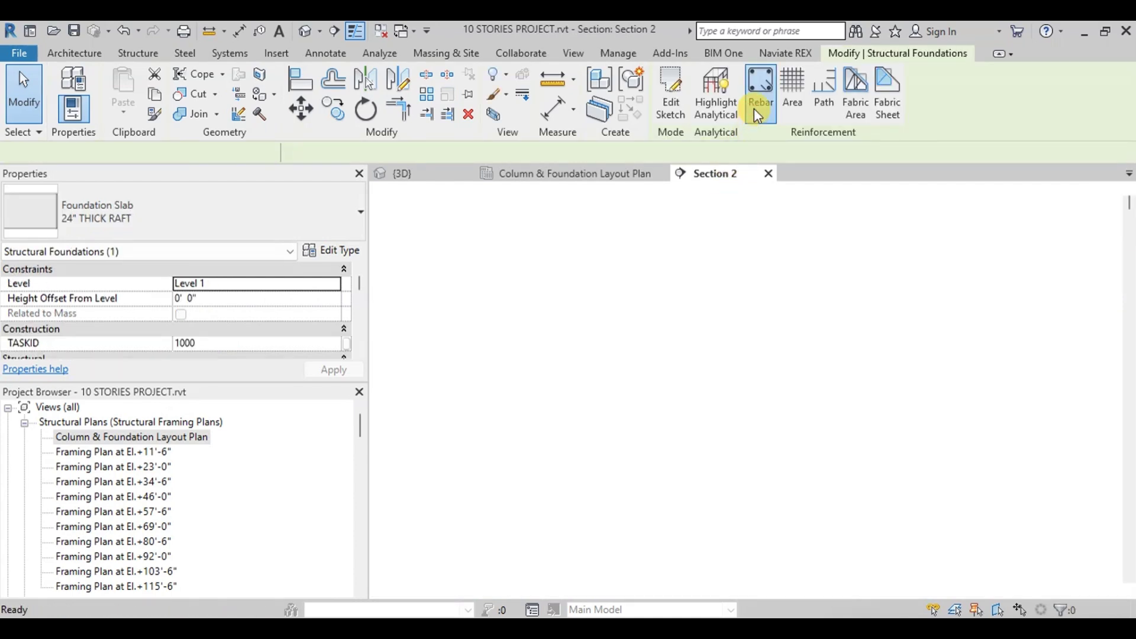
pyautogui.click(754, 108)
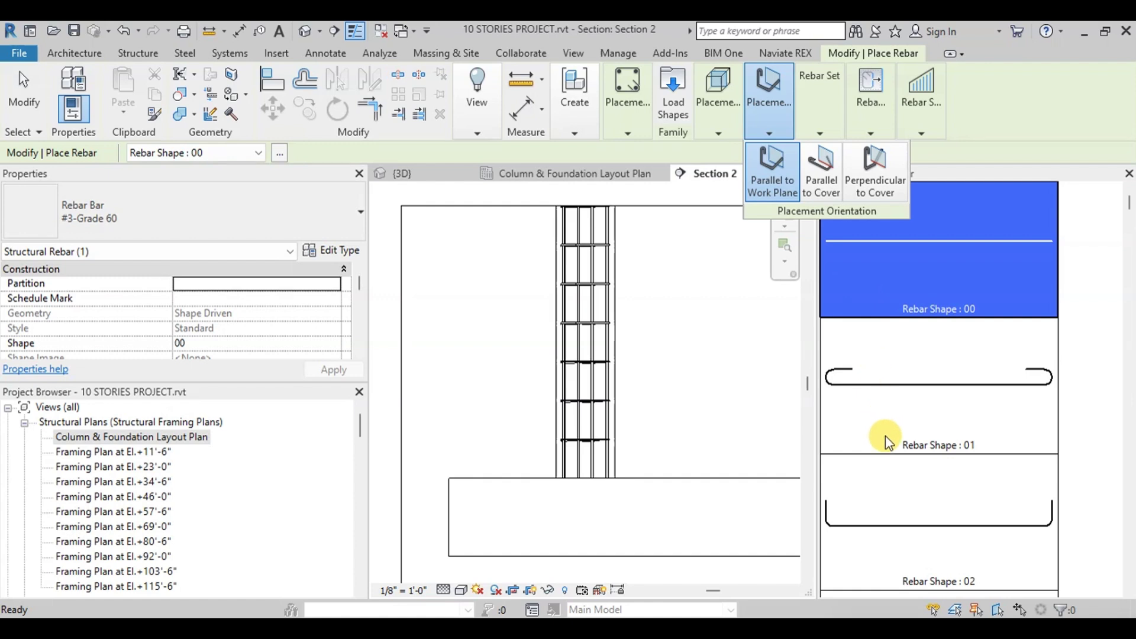
pyautogui.click(899, 513)
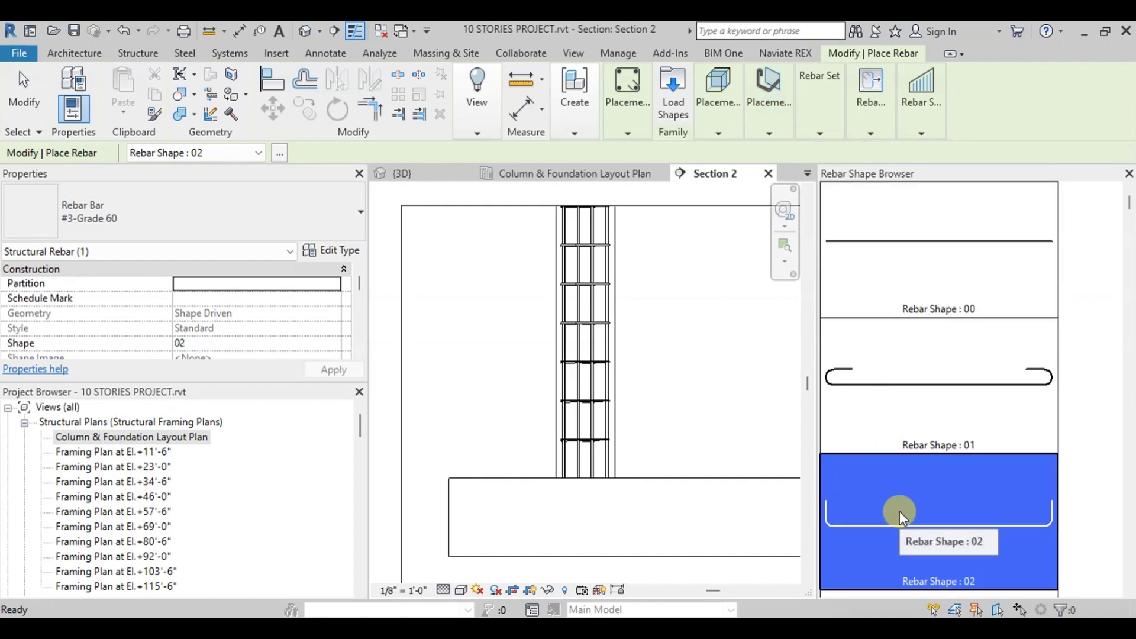
pyautogui.click(295, 227)
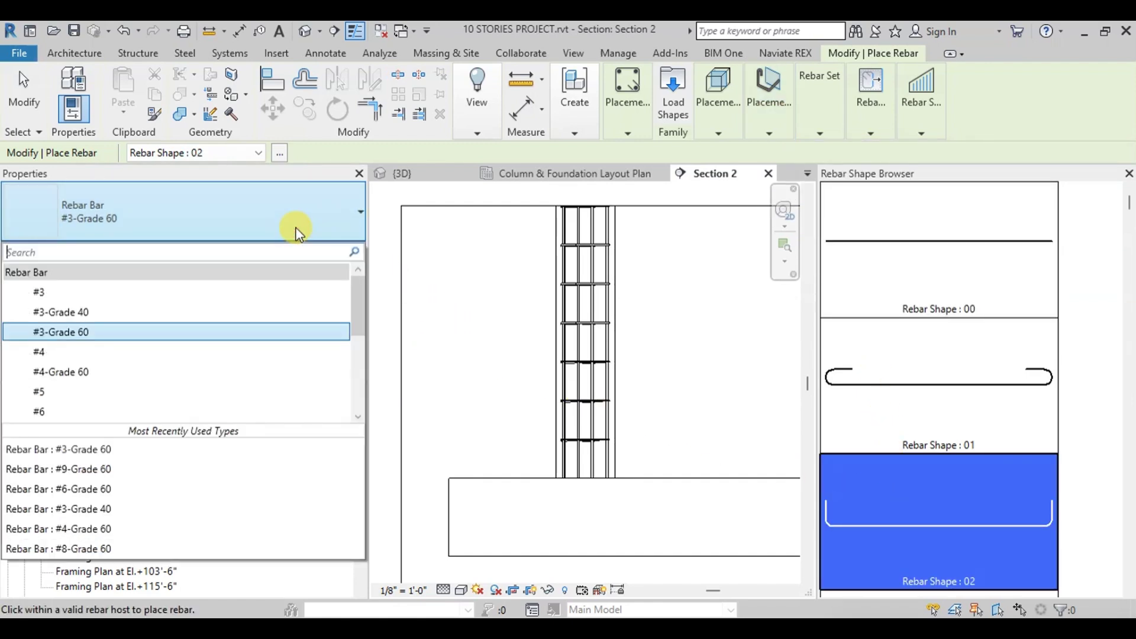
pyautogui.click(74, 412)
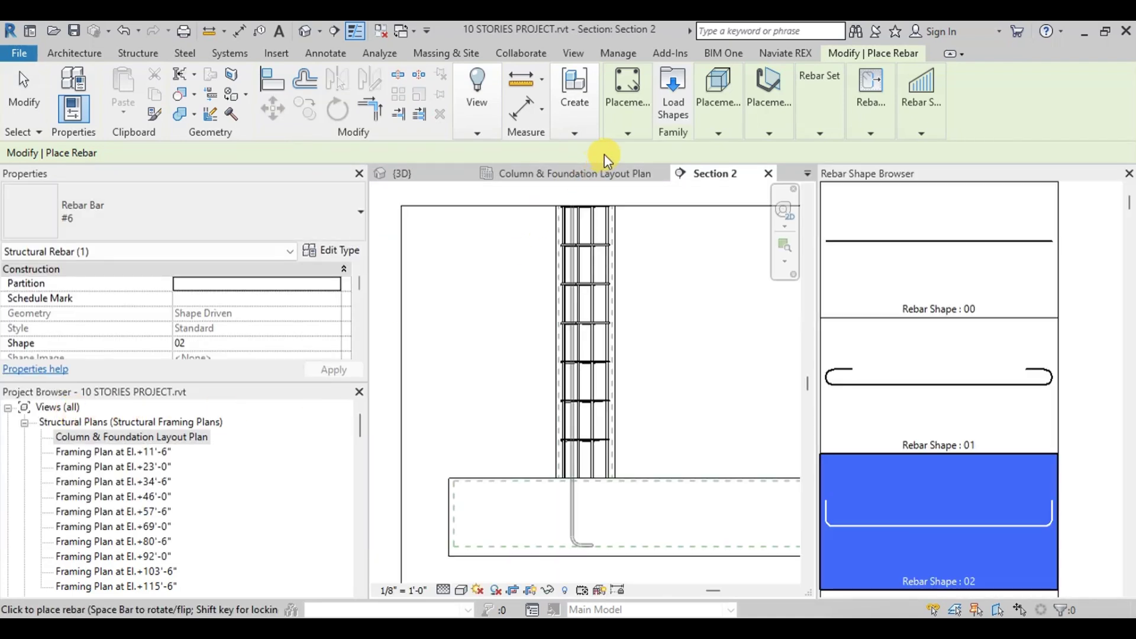
pyautogui.click(494, 542)
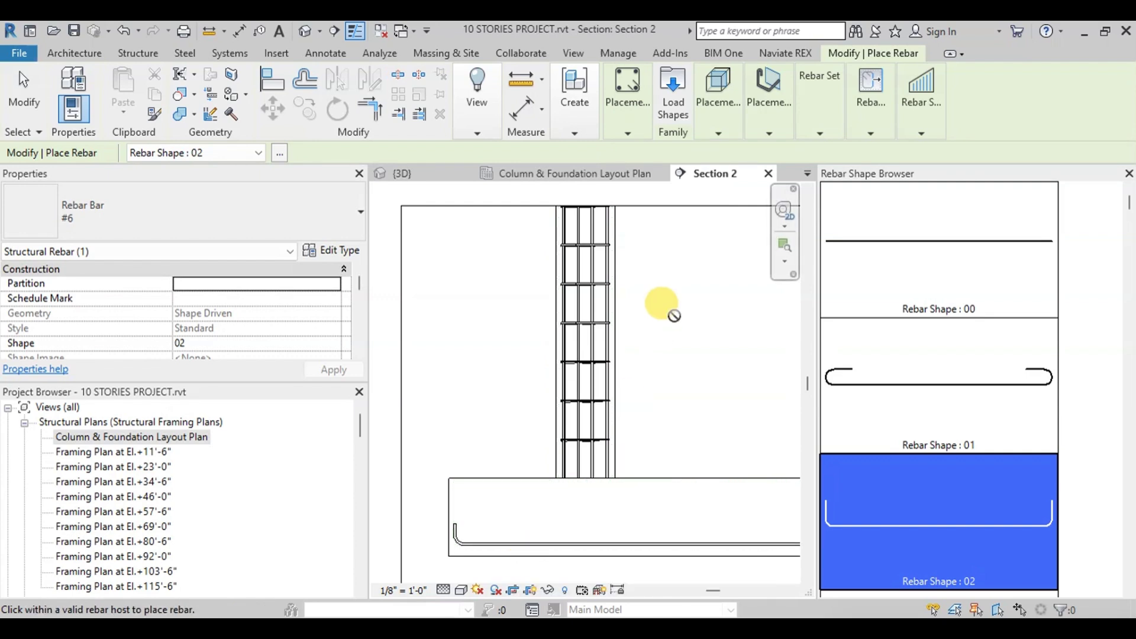
# Step: Add #6 shape 02 cross bars perpendicular to cover at the raft's bottom and top, plus a longitudinal bar parallel to the work plane along its top
pyautogui.click(718, 131)
pyautogui.click(769, 129)
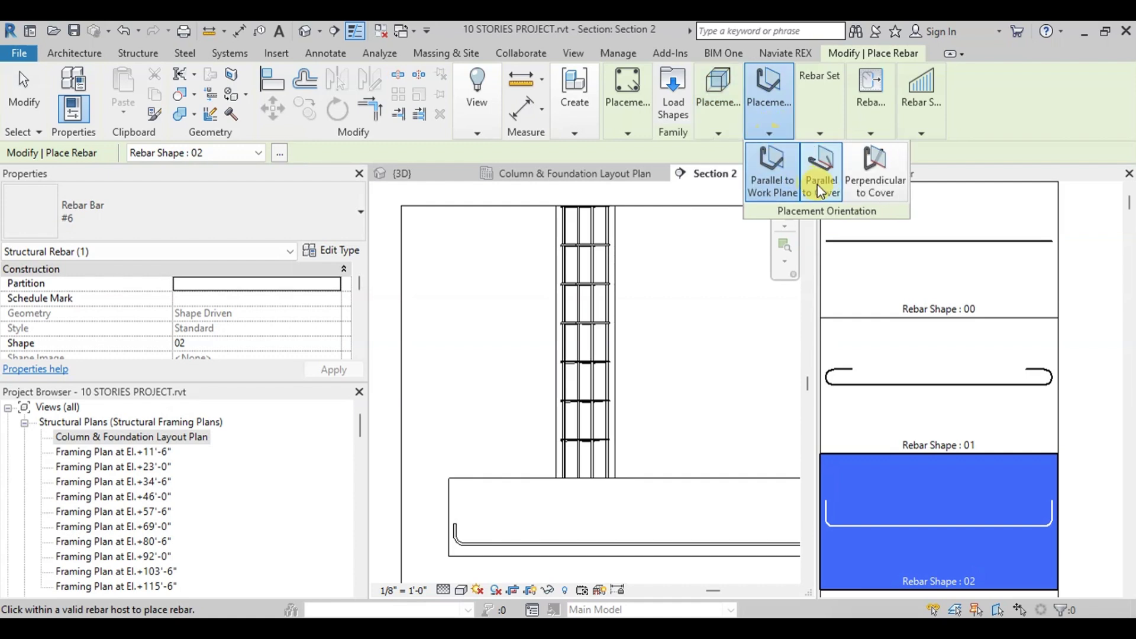
pyautogui.click(866, 177)
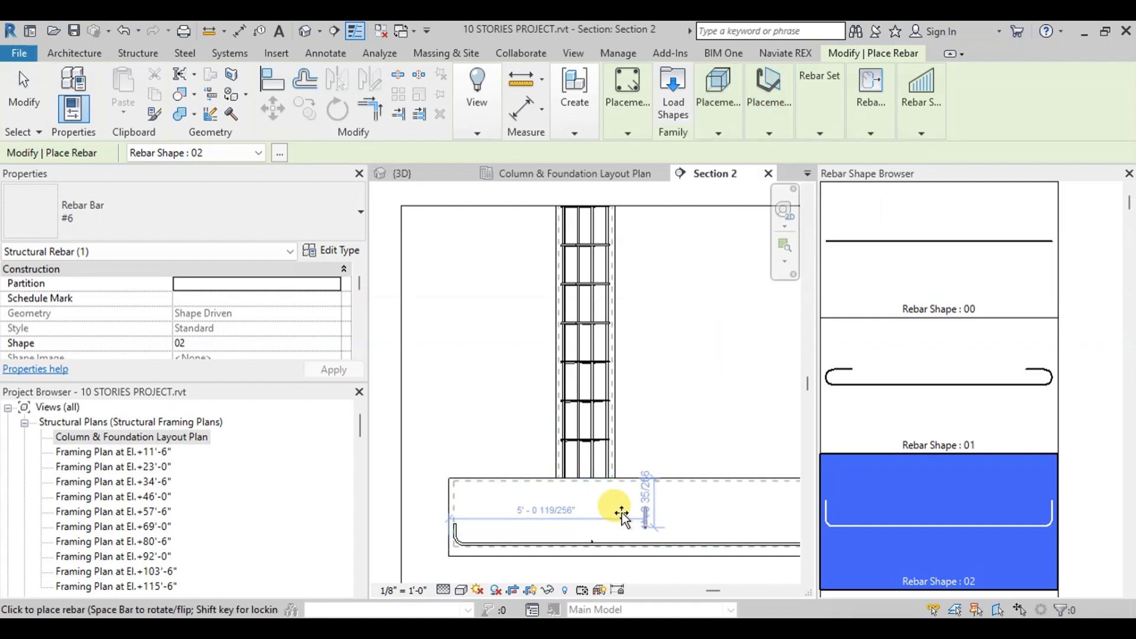
pyautogui.scroll(5, 570, 489)
pyautogui.click(769, 131)
pyautogui.click(763, 172)
pyautogui.scroll(-3, 620, 455)
pyautogui.click(621, 456)
pyautogui.press('Escape')
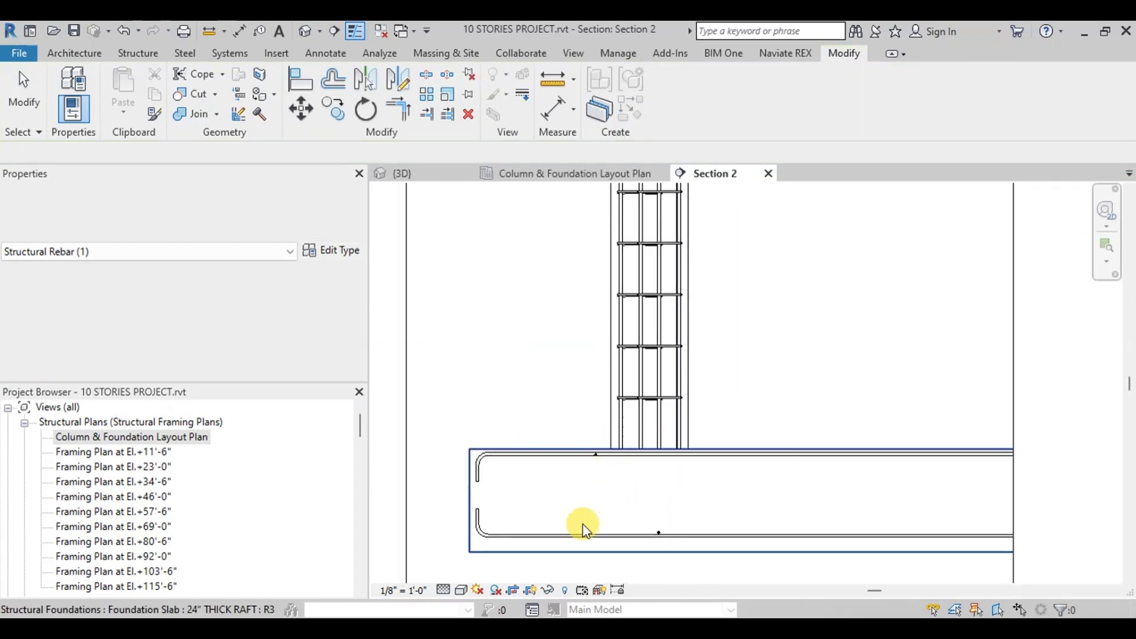
# Step: Distribute the raft's bottom cross bar as a rebar set with Maximum Spacing of 8"
pyautogui.scroll(2, 603, 500)
pyautogui.click(721, 528)
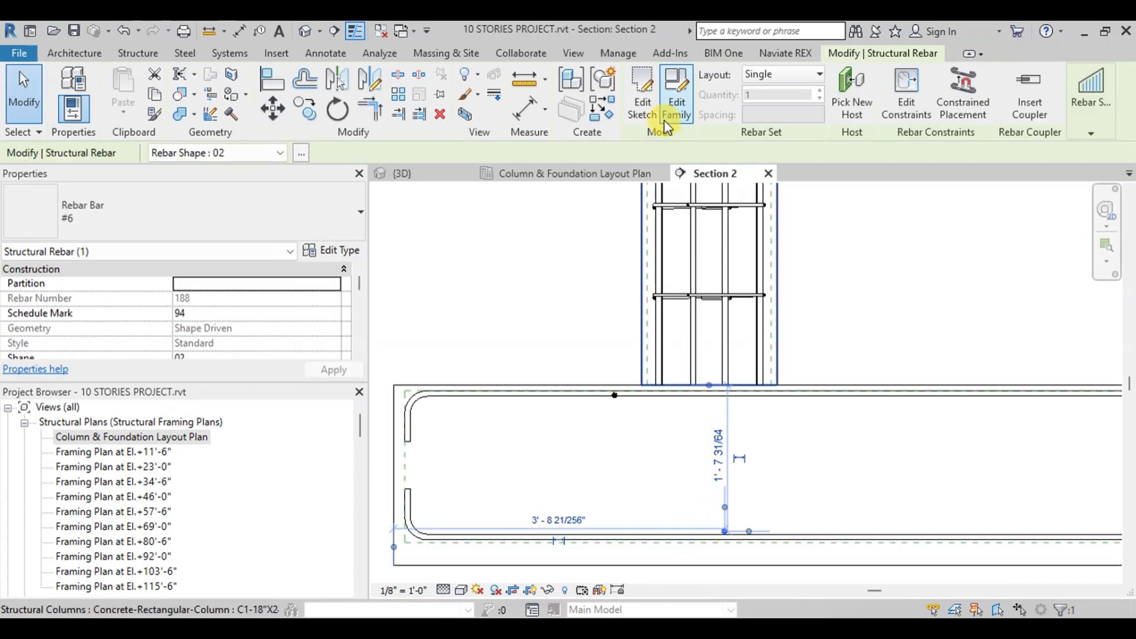
pyautogui.click(796, 75)
pyautogui.click(796, 126)
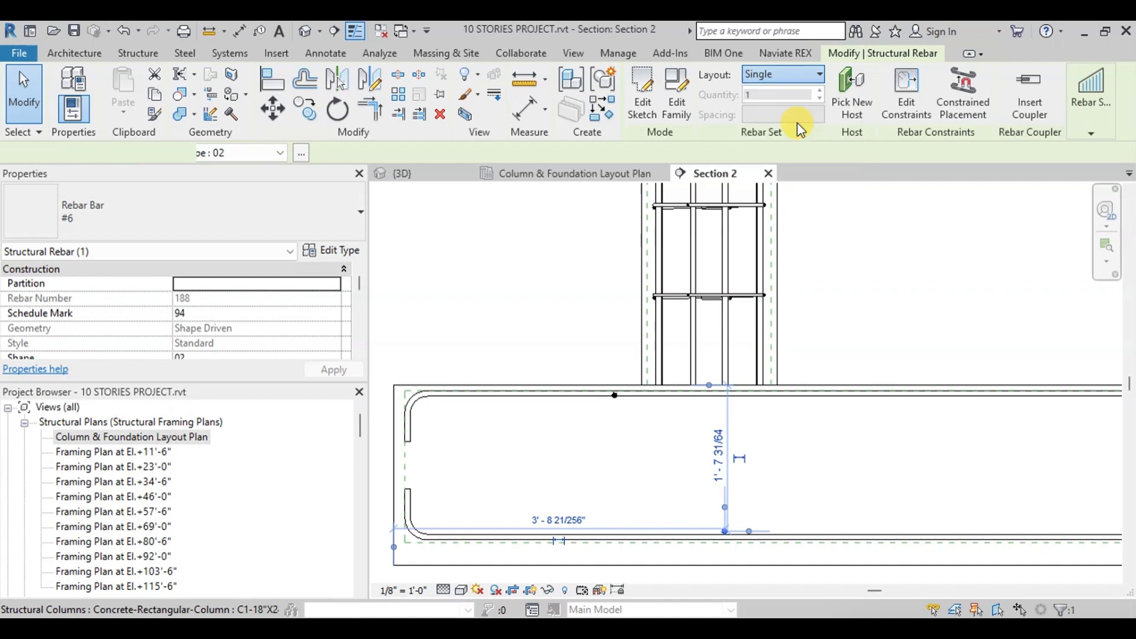
pyautogui.moveTo(766, 118)
pyautogui.moveTo(723, 135)
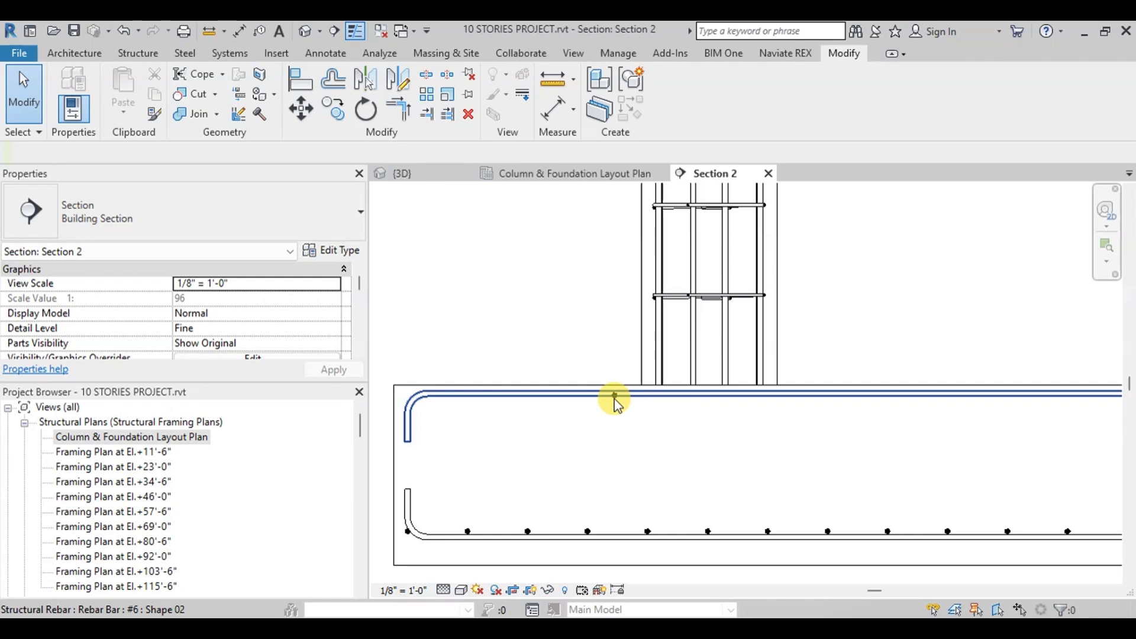
# Step: Distribute the raft's top cross bar as a rebar set with Maximum Spacing of 8"
pyautogui.scroll(3, 614, 396)
pyautogui.click(612, 391)
pyautogui.click(782, 74)
pyautogui.click(789, 128)
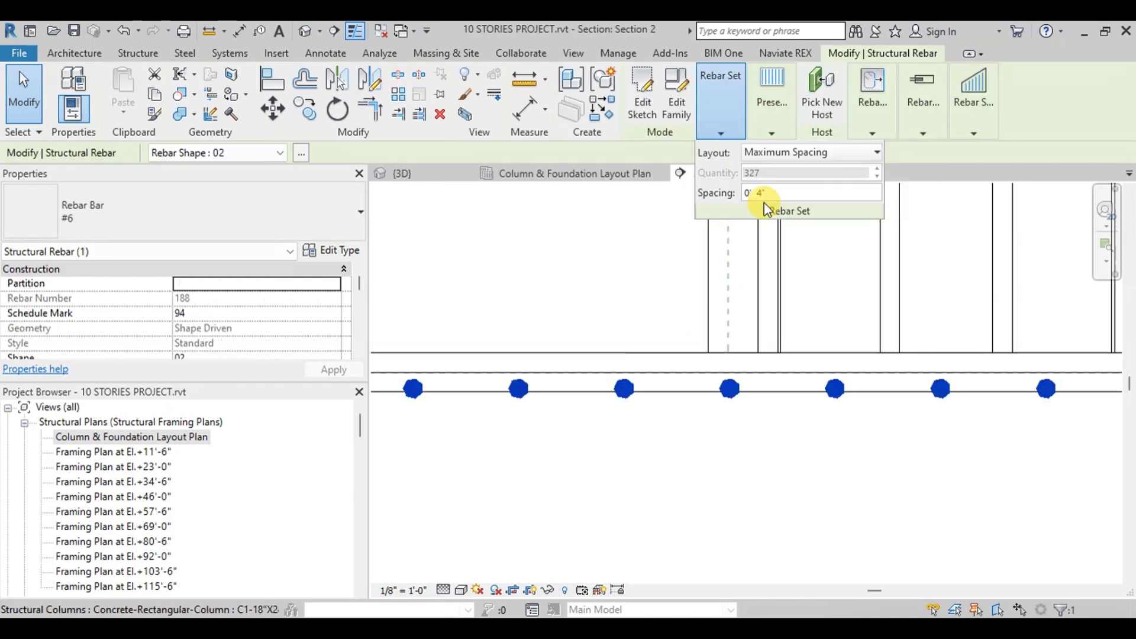
pyautogui.moveTo(723, 135)
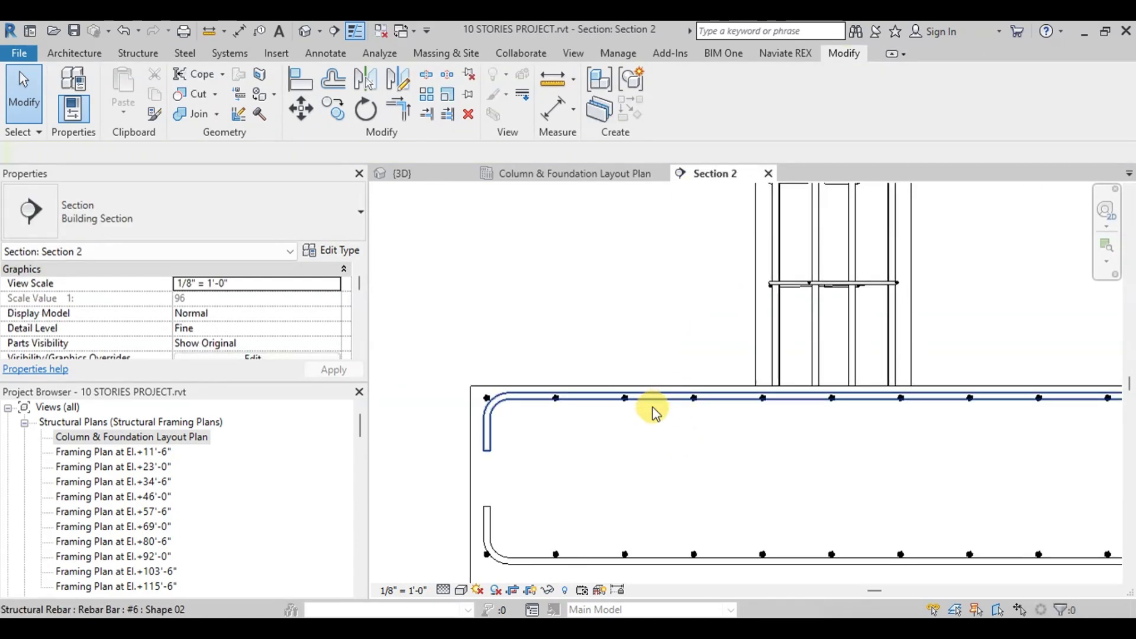
# Step: Set the raft's top and bottom longitudinal bars to the Maximum Spacing layout at 8"
pyautogui.click(664, 399)
pyautogui.click(680, 527)
pyautogui.press('Escape')
pyautogui.click(659, 562)
pyautogui.click(782, 74)
pyautogui.click(798, 129)
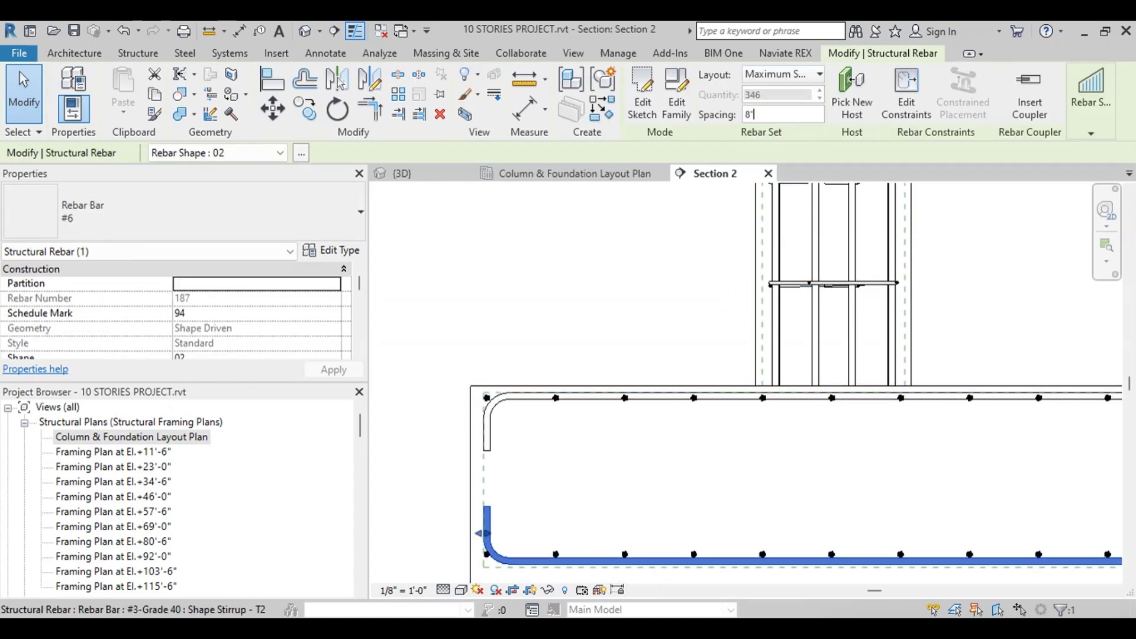
pyautogui.click(717, 327)
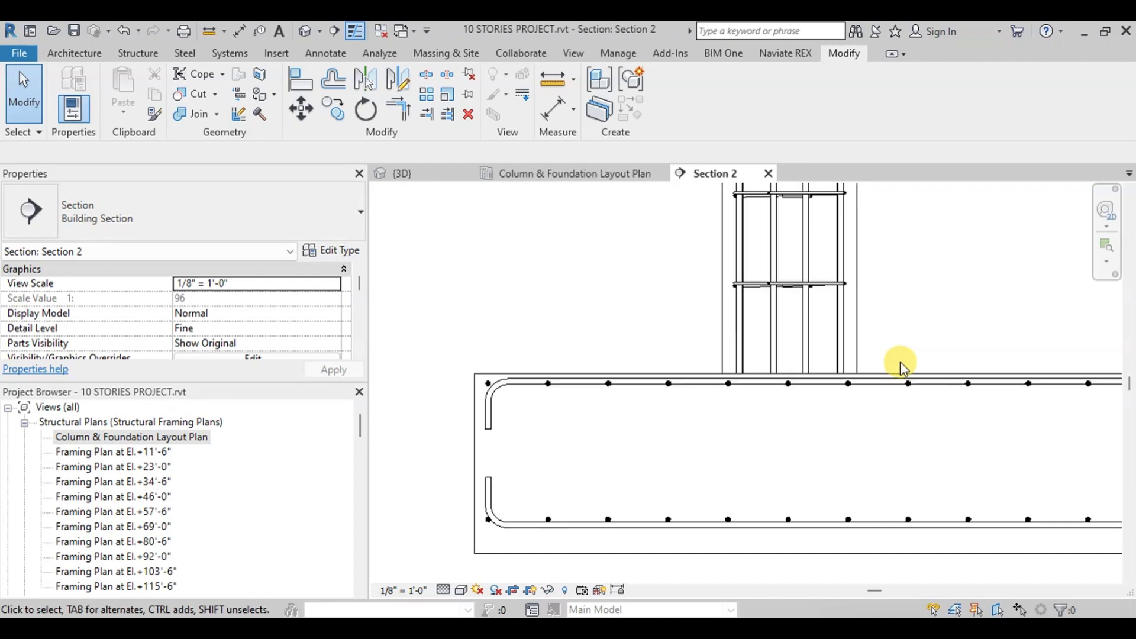
# Step: Extend the column's leftmost vertical bar down into the raft, ending just above the bottom reinforcement
pyautogui.scroll(1, 899, 364)
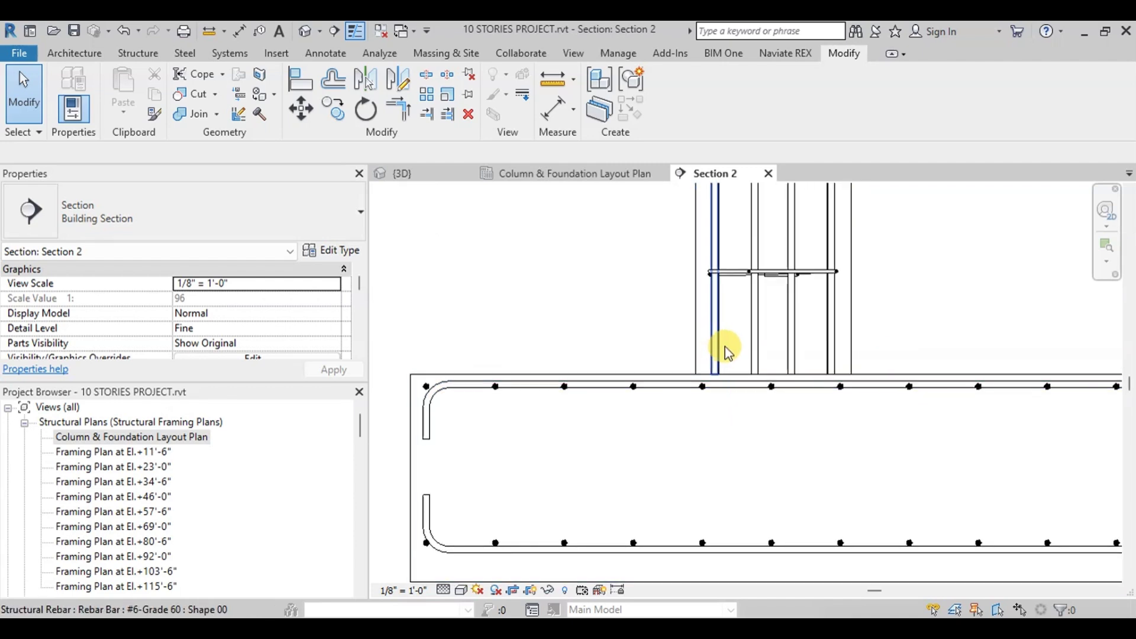
pyautogui.click(722, 385)
pyautogui.moveTo(718, 379); pyautogui.dragTo(728, 478)
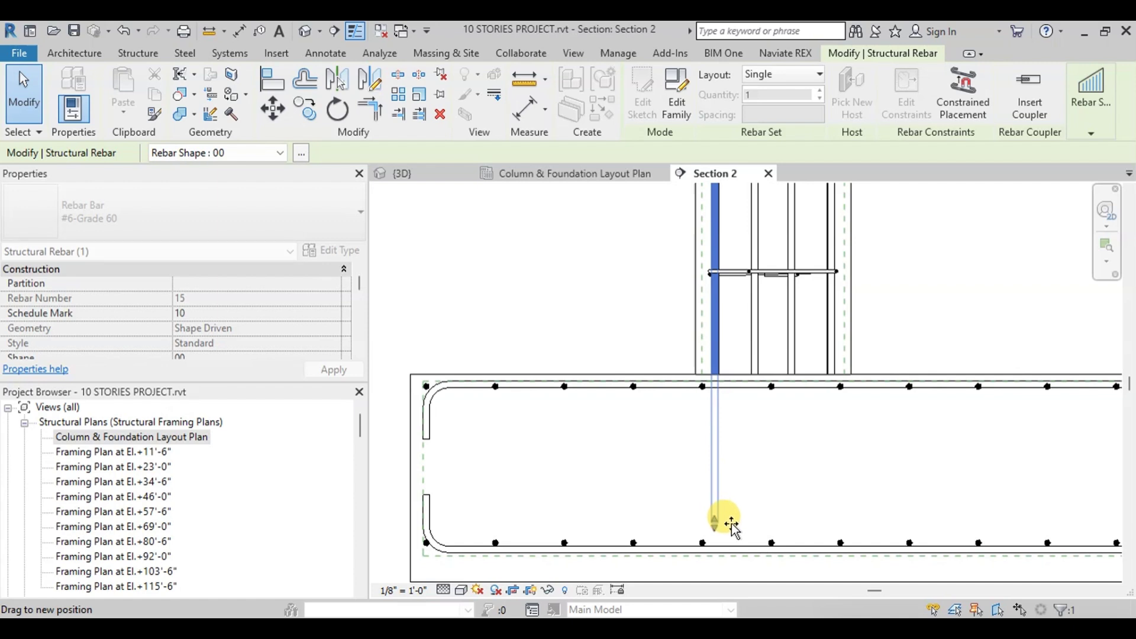
pyautogui.moveTo(731, 524); pyautogui.dragTo(731, 520)
pyautogui.click(731, 520)
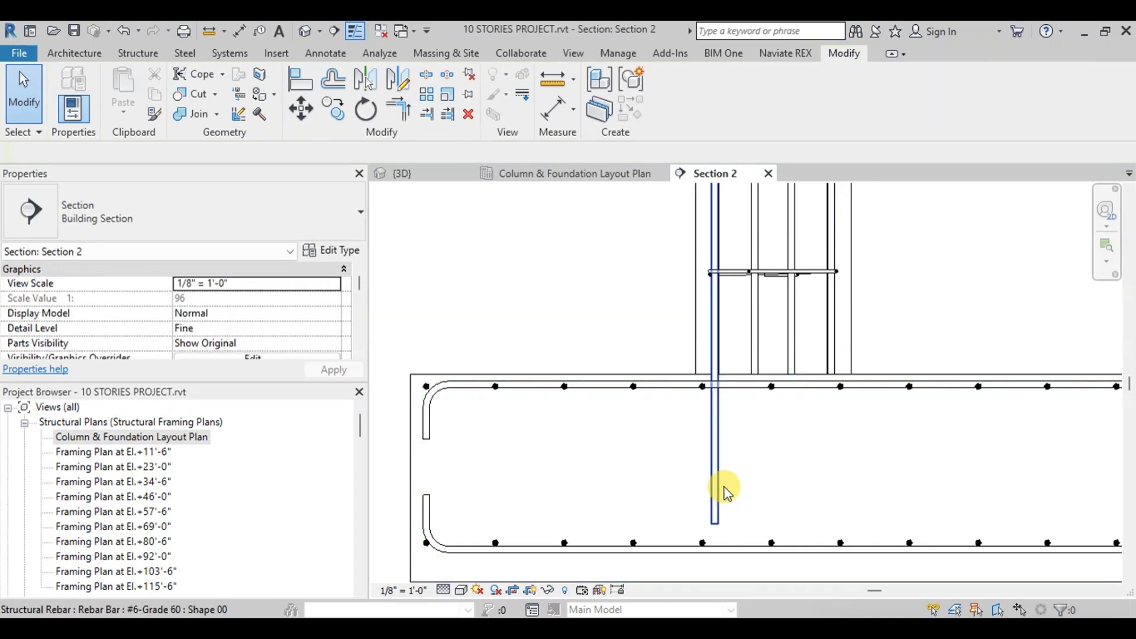
# Step: Give the extended column bar a Standard - 90 deg. hook at its end and flip the hook outward to the left
pyautogui.click(719, 487)
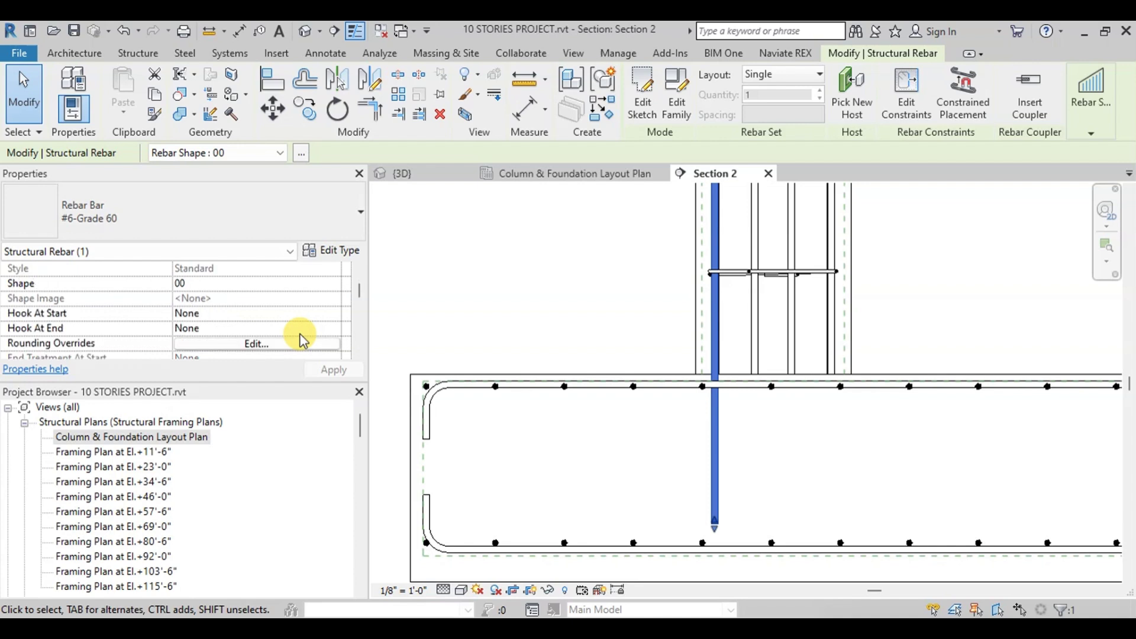
pyautogui.click(334, 328)
pyautogui.click(224, 354)
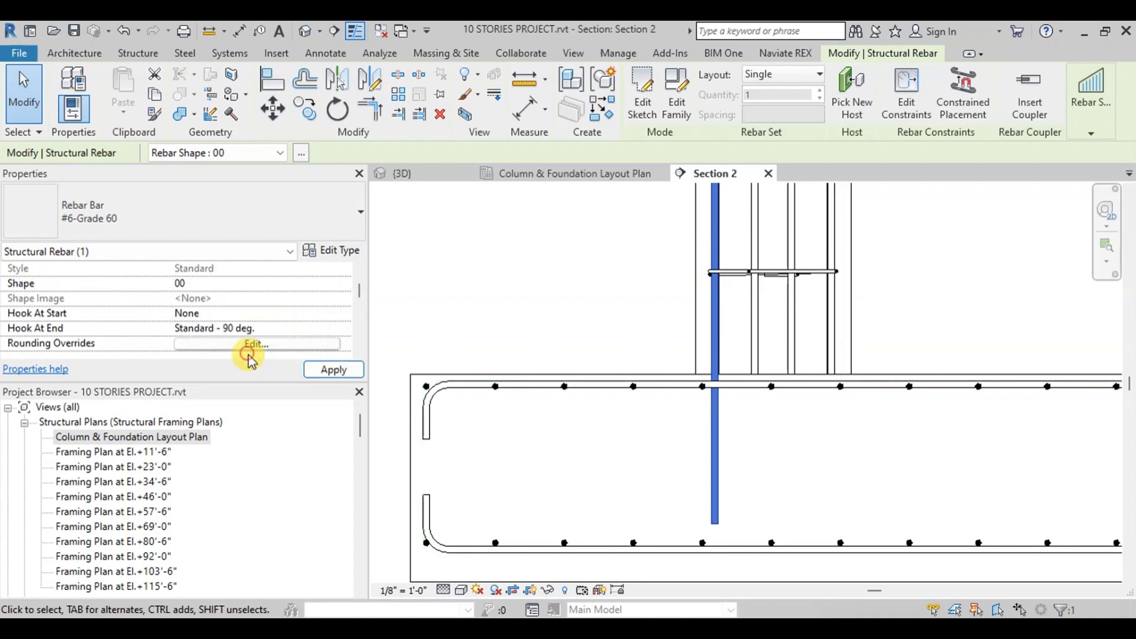
pyautogui.click(323, 370)
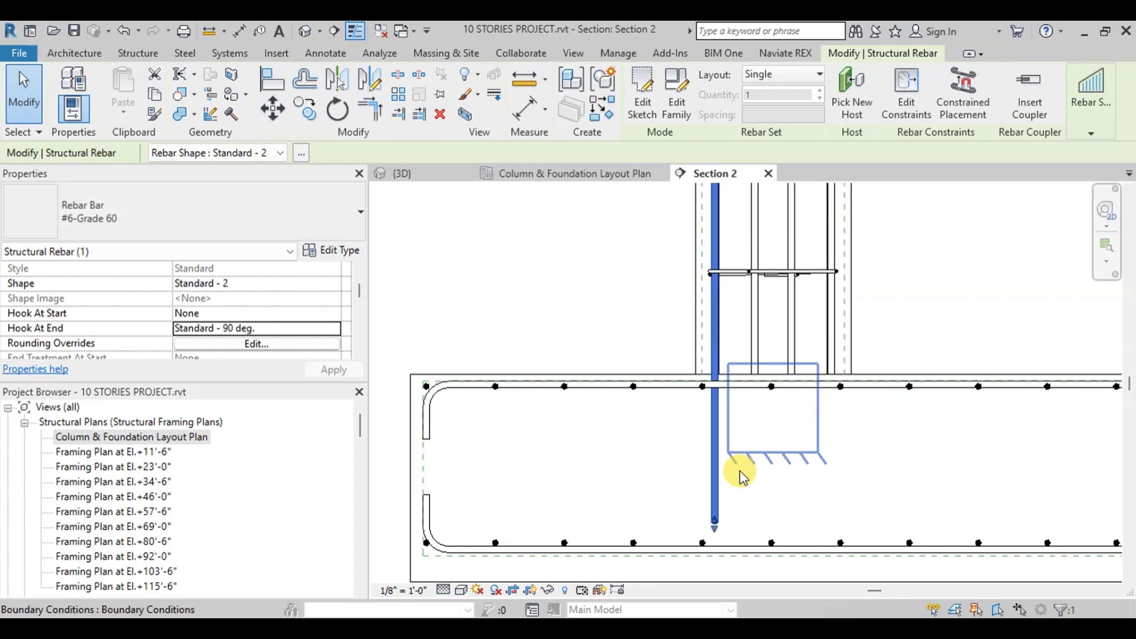
pyautogui.press('space')
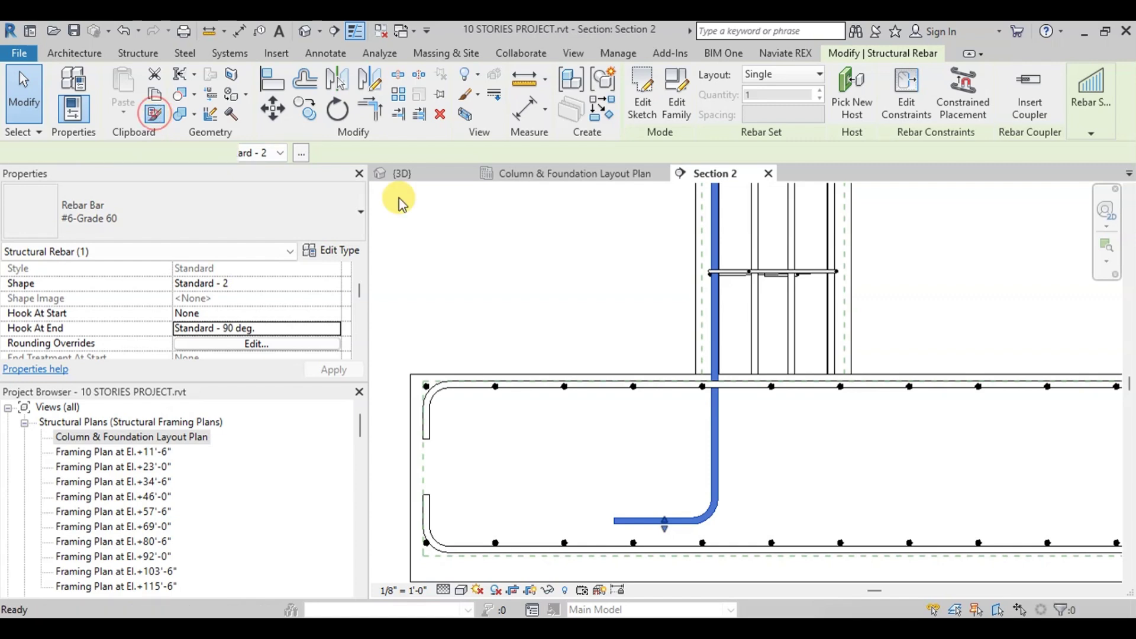
pyautogui.click(153, 114)
pyautogui.click(718, 329)
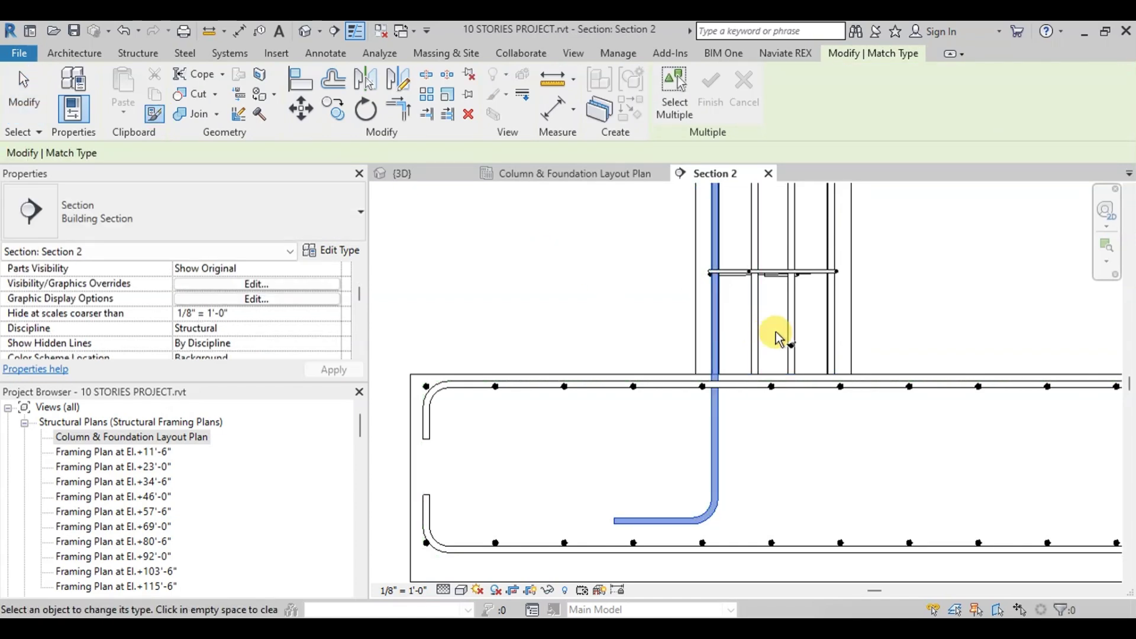
pyautogui.press('Escape')
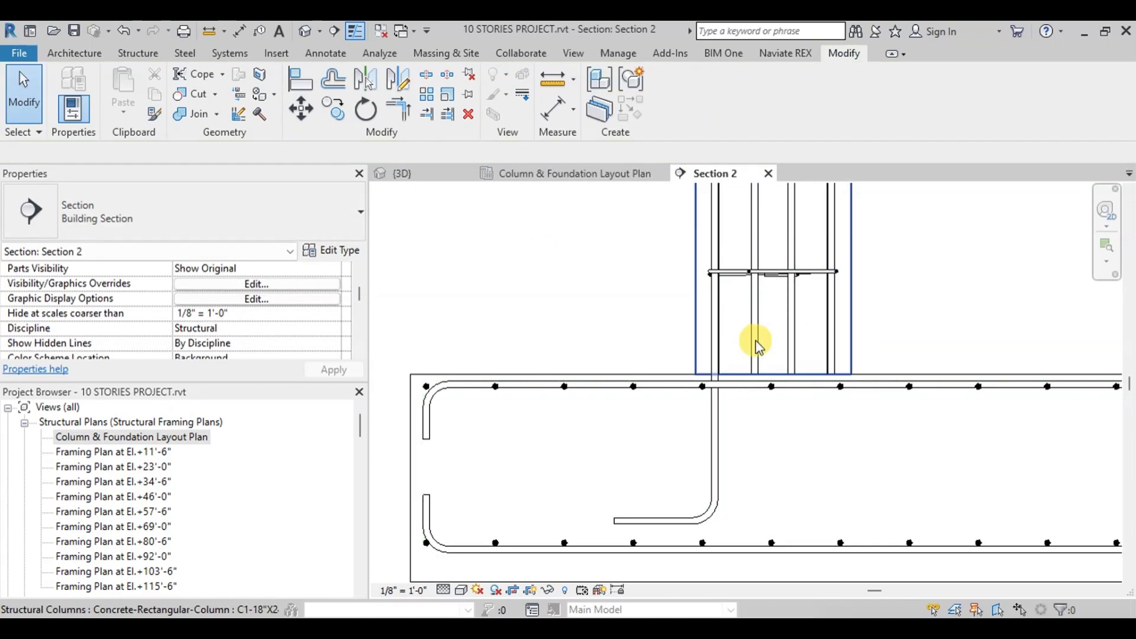
# Step: Extend the other three column bars into the raft with 90-degree end hooks, turning the left one's hook left and the right two's right
pyautogui.click(753, 388)
pyautogui.click(794, 355)
pyautogui.moveTo(805, 472); pyautogui.dragTo(796, 502)
pyautogui.click(831, 441)
pyautogui.press('space')
pyautogui.click(794, 469)
pyautogui.press('space')
pyautogui.click(755, 470)
pyautogui.press('space')
pyautogui.press('space')
# Step: Align the hooks of the other three column bars with the leftmost bar's hook inside the raft
pyautogui.press('a')
pyautogui.press('l')
pyautogui.click(663, 519)
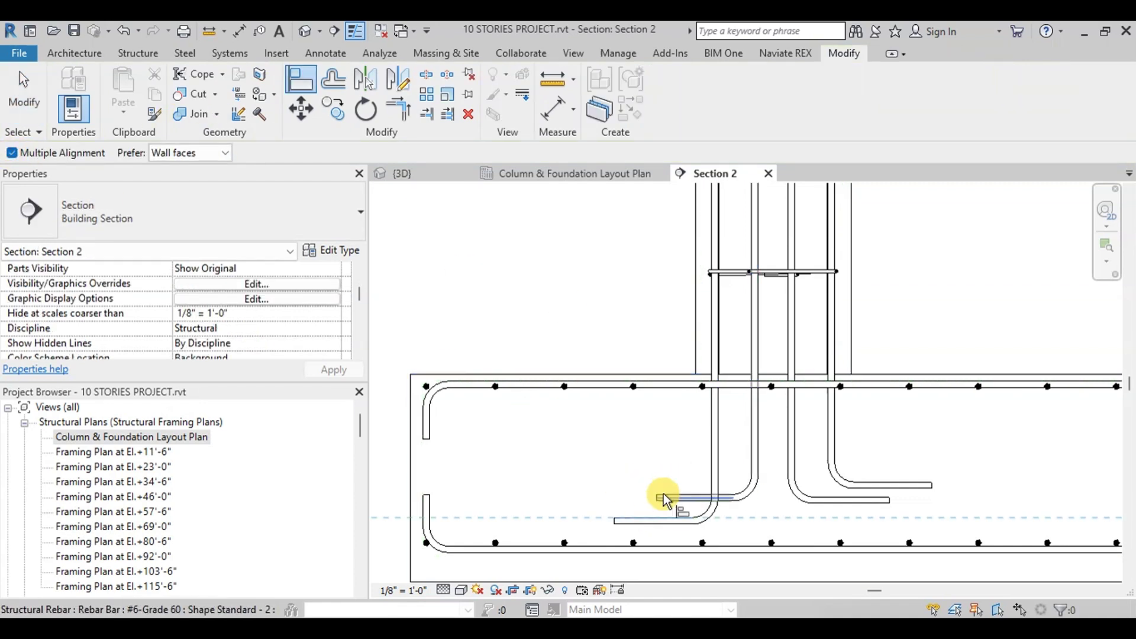
pyautogui.scroll(3, 844, 495)
pyautogui.click(856, 499)
pyautogui.click(896, 455)
pyautogui.scroll(-3, 888, 466)
pyautogui.scroll(3, 816, 457)
pyautogui.press('Escape')
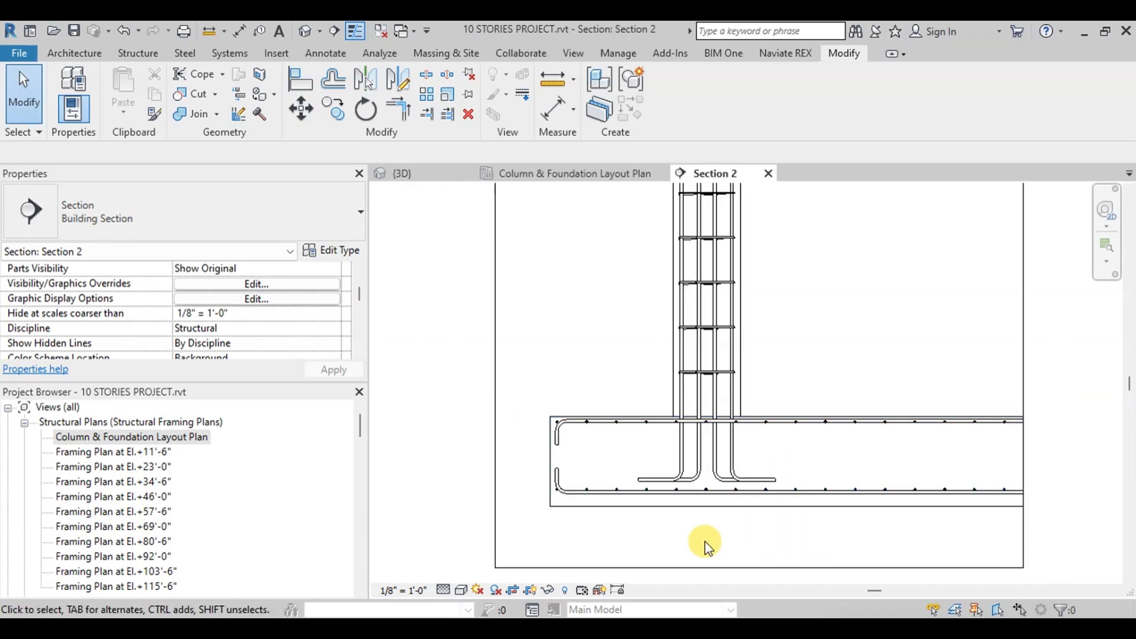
# Step: Start a filled region and sketch a rectangular boundary with a 3" offset along the raft's bottom edge, up to the crop boundary
pyautogui.click(322, 54)
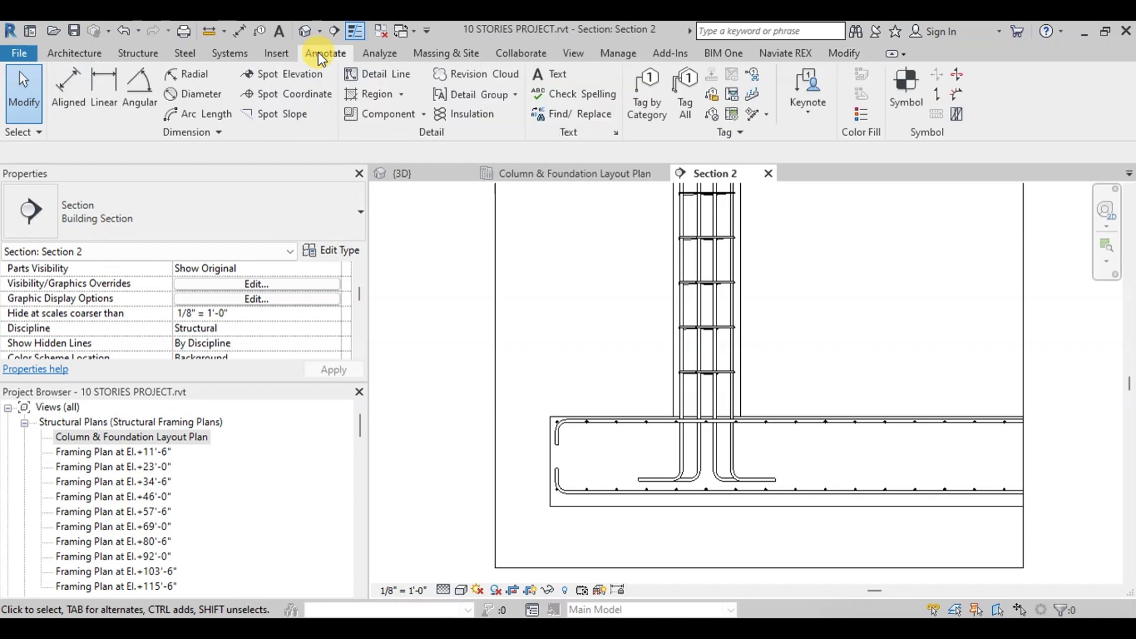
pyautogui.click(385, 93)
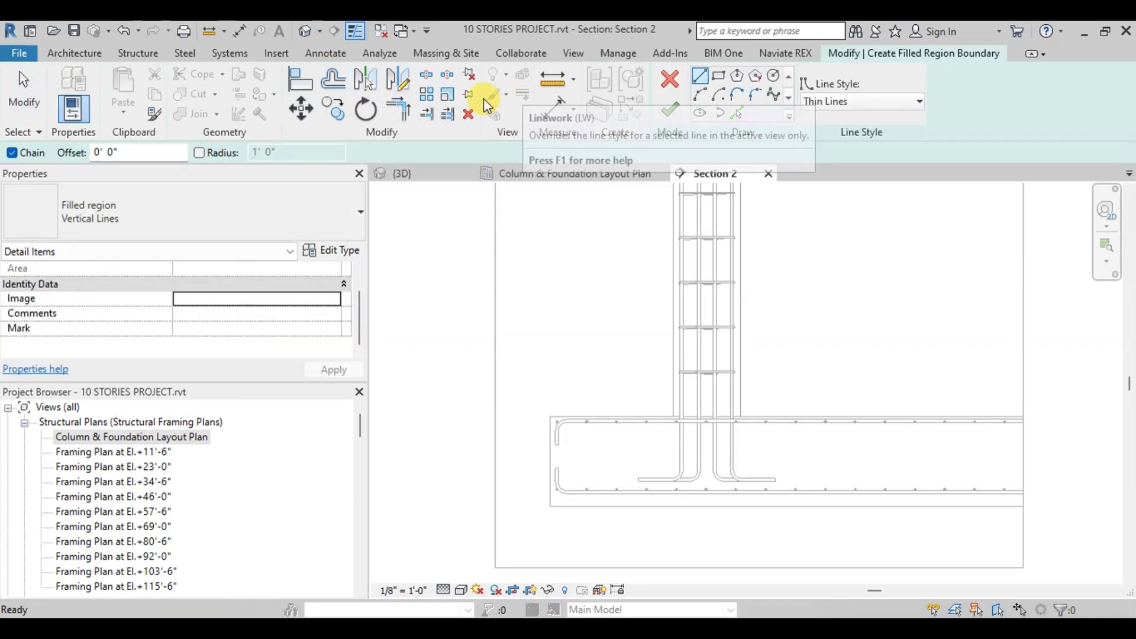
pyautogui.click(719, 79)
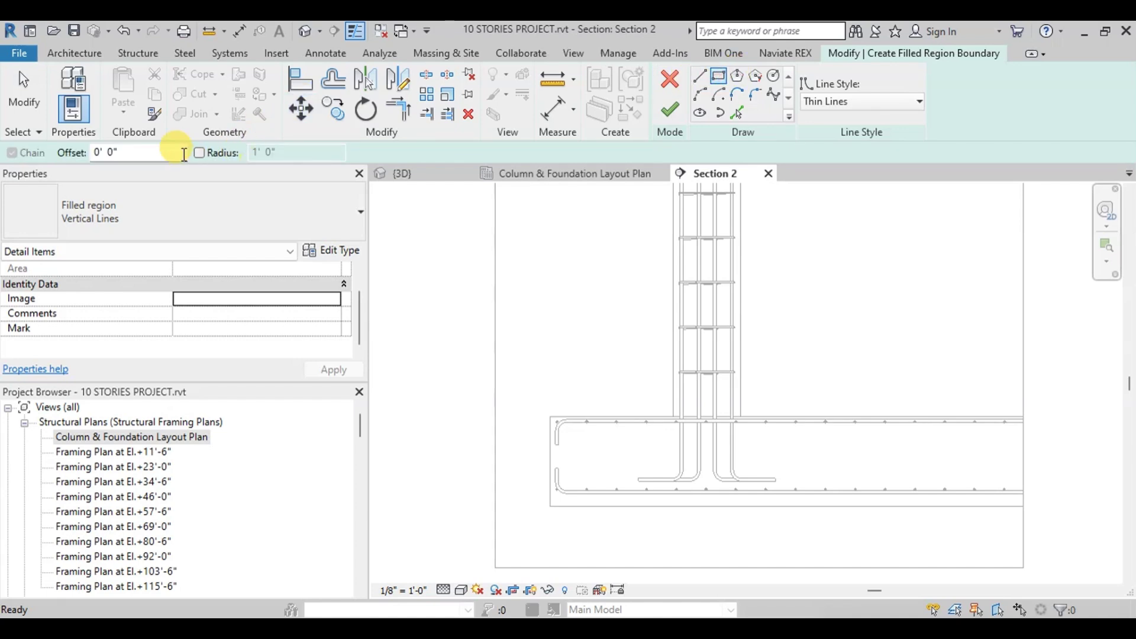
pyautogui.write('3"')
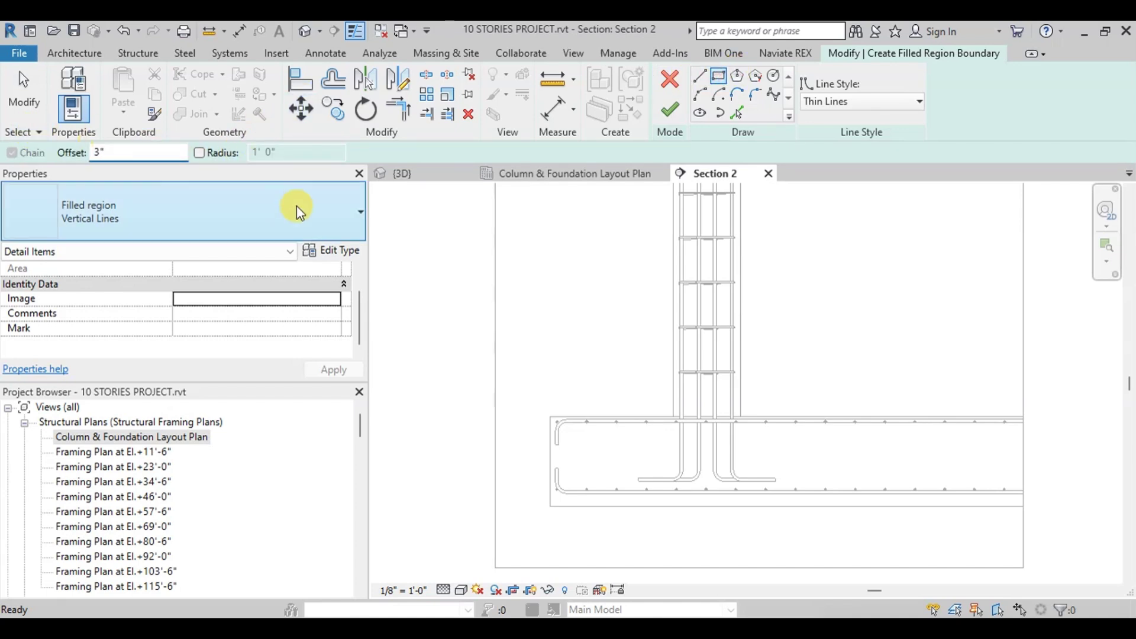
pyautogui.click(550, 506)
pyautogui.scroll(2, 989, 528)
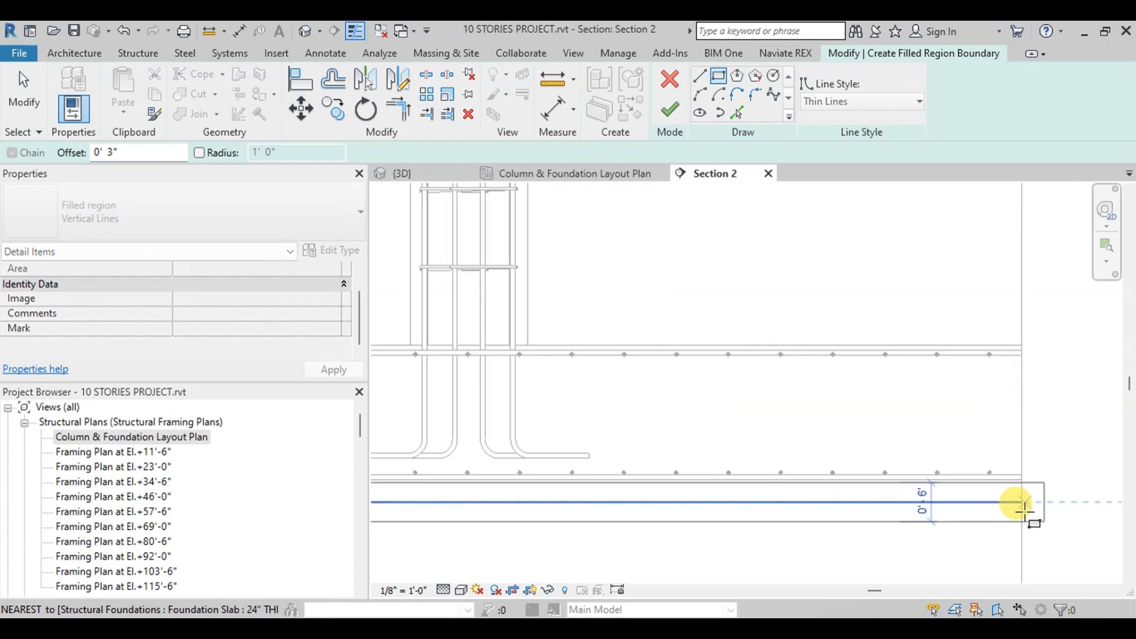
pyautogui.click(1021, 501)
pyautogui.scroll(-3, 1040, 456)
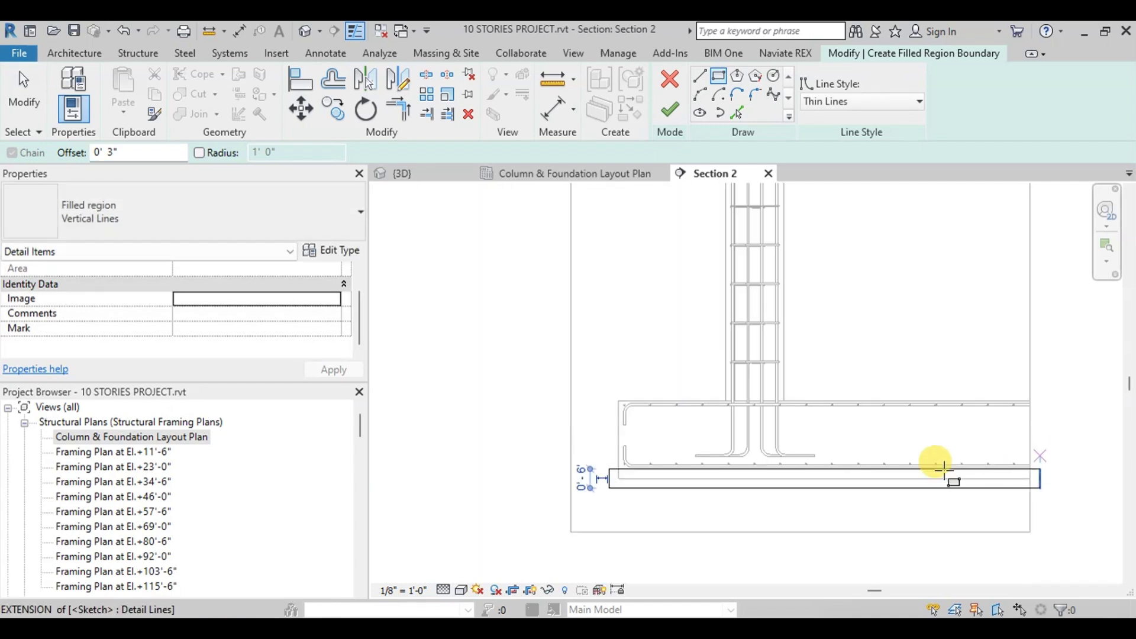
pyautogui.press('Escape')
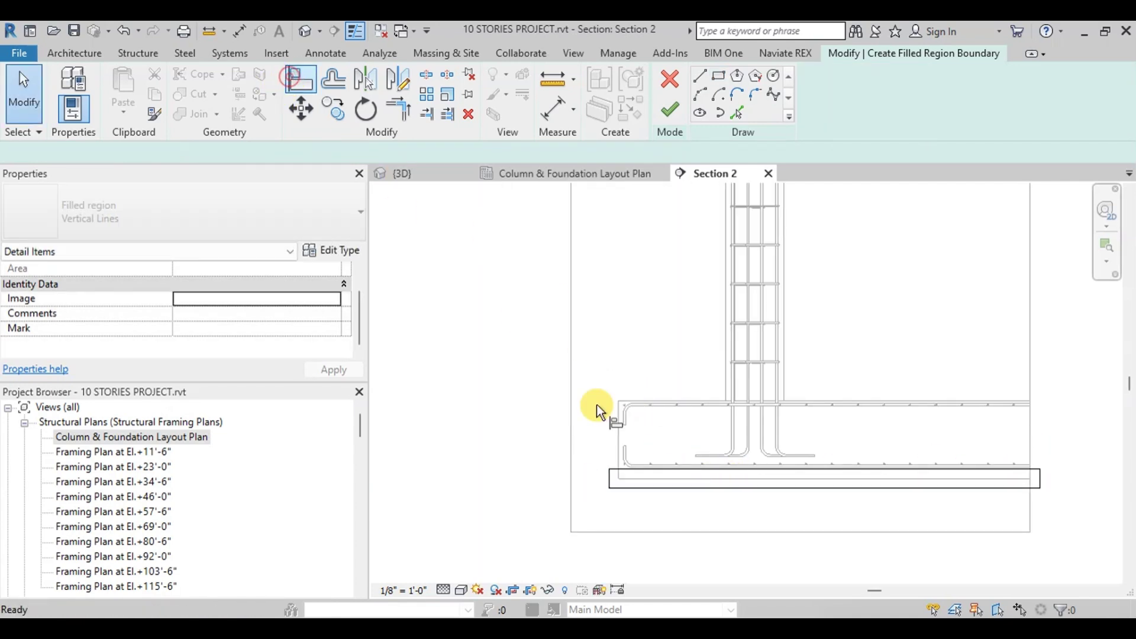
# Step: Align the filled region's upper boundary with the raft's bottom edge and finish the region
pyautogui.press('a')
pyautogui.press('l')
pyautogui.scroll(2, 634, 477)
pyautogui.click(634, 478)
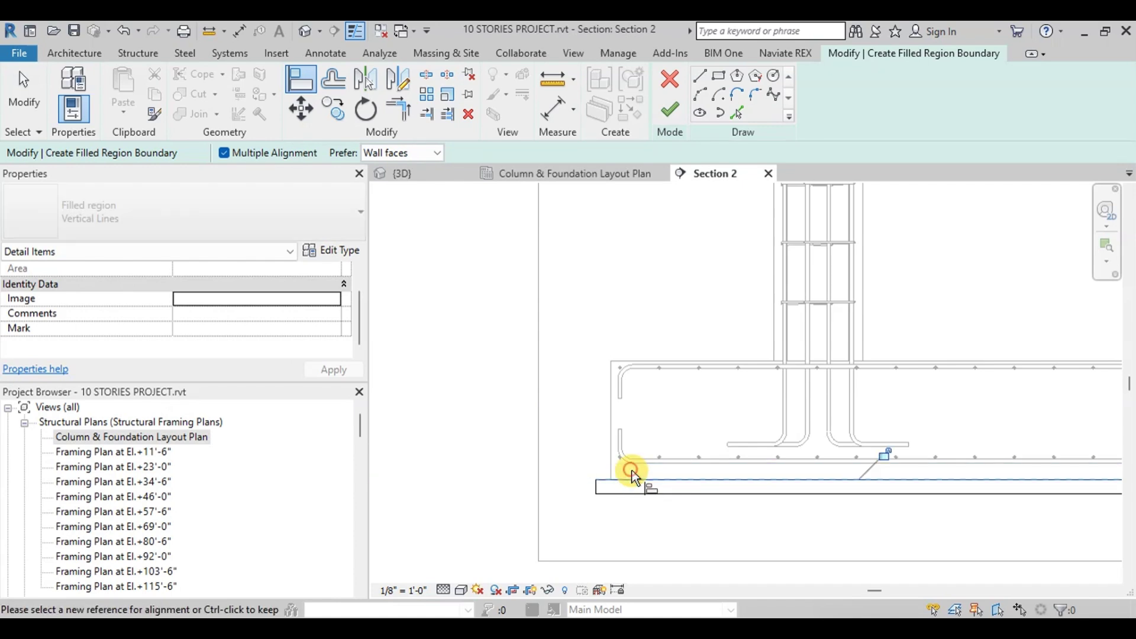
pyautogui.scroll(-3, 612, 470)
pyautogui.scroll(1, 855, 482)
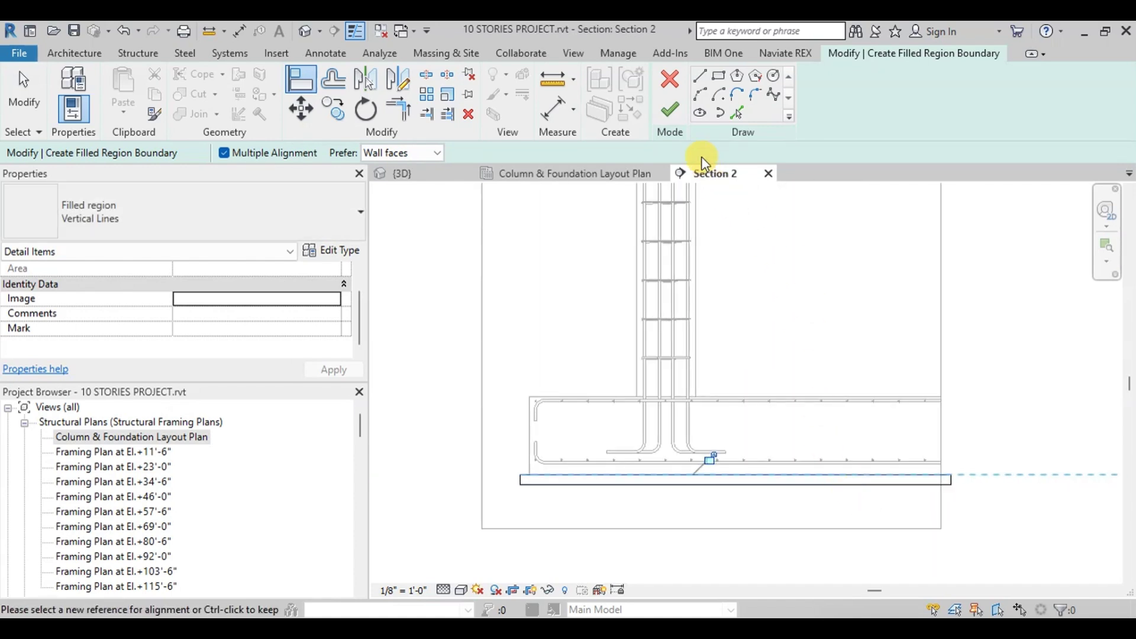
pyautogui.click(676, 121)
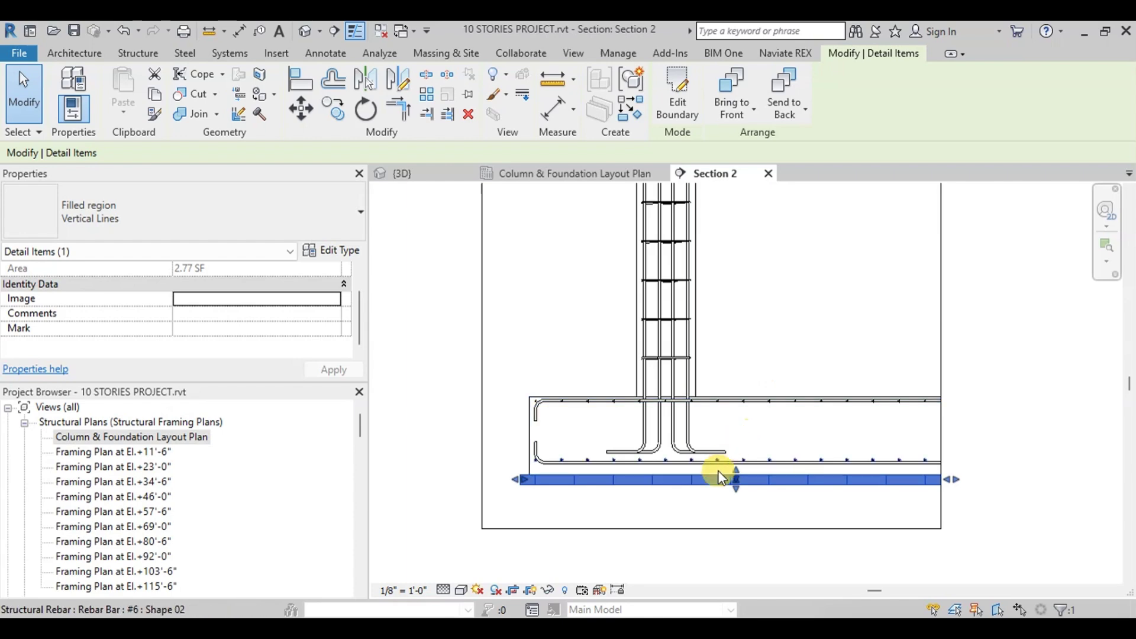
pyautogui.click(693, 520)
pyautogui.scroll(2, 545, 506)
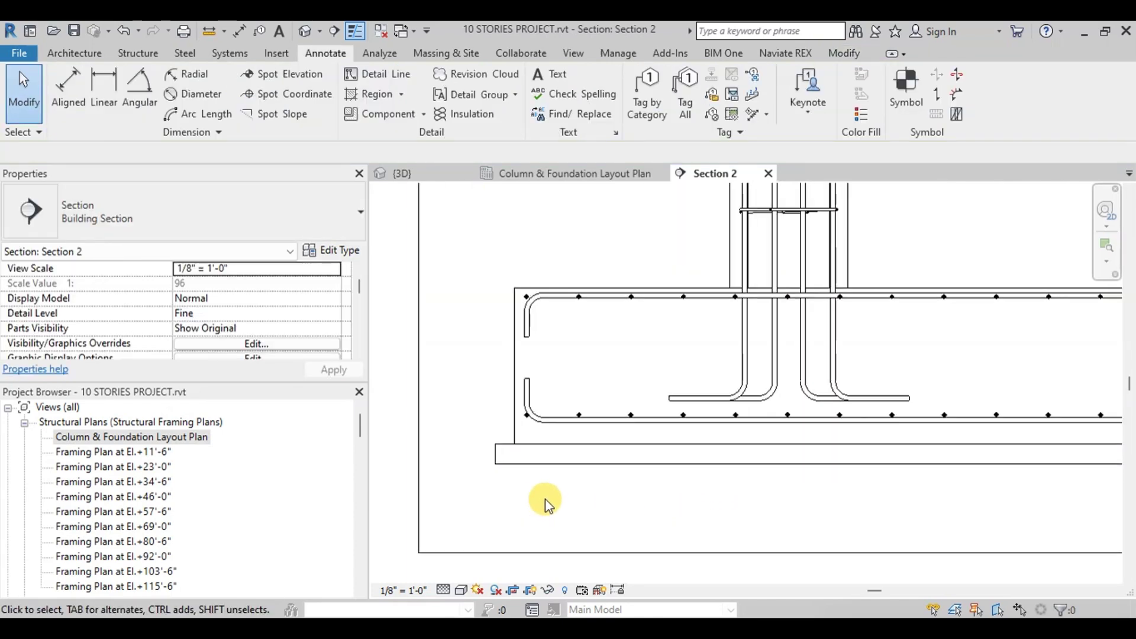
# Step: Change the Vertical Lines filled region type's foreground fill pattern to the concrete drafting pattern
pyautogui.click(544, 456)
pyautogui.scroll(-2, 541, 455)
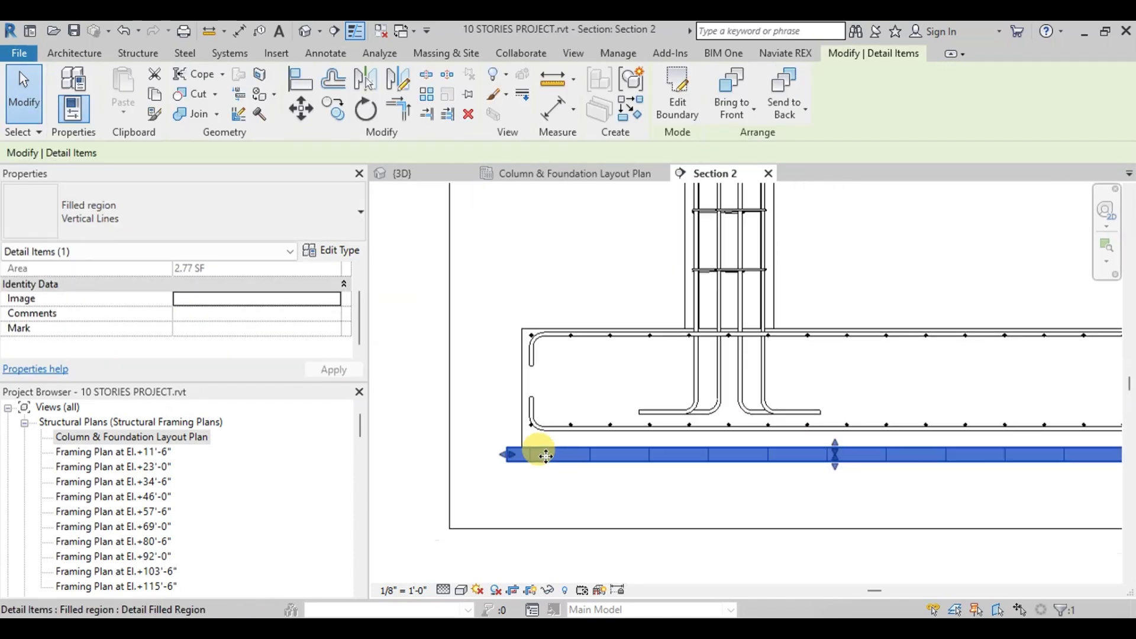
pyautogui.click(339, 253)
pyautogui.click(1057, 277)
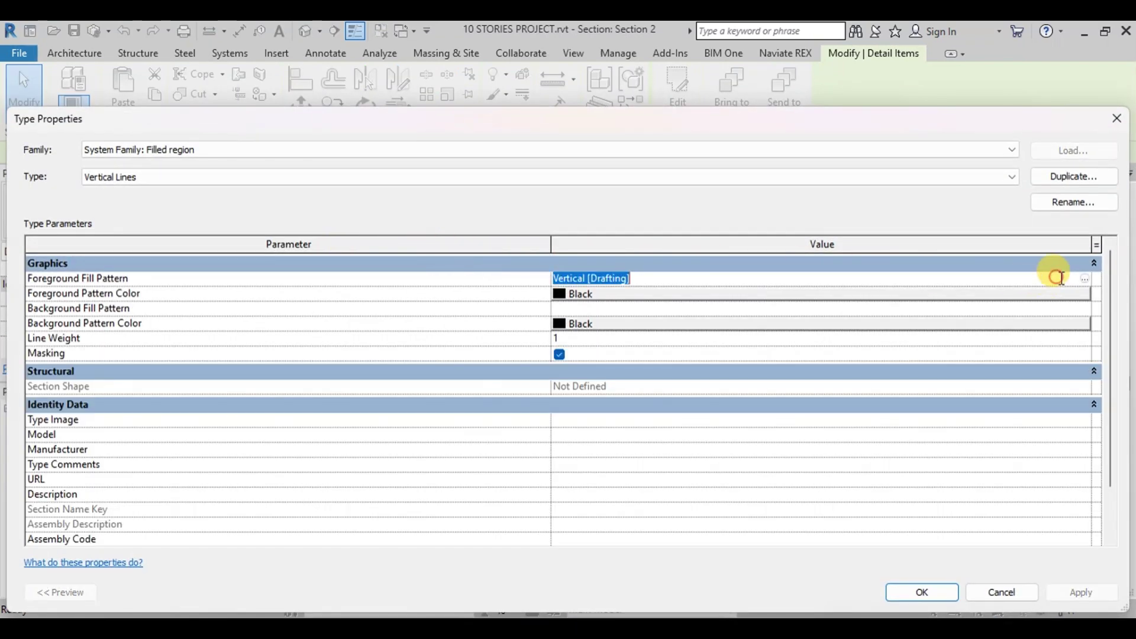
pyautogui.click(1082, 279)
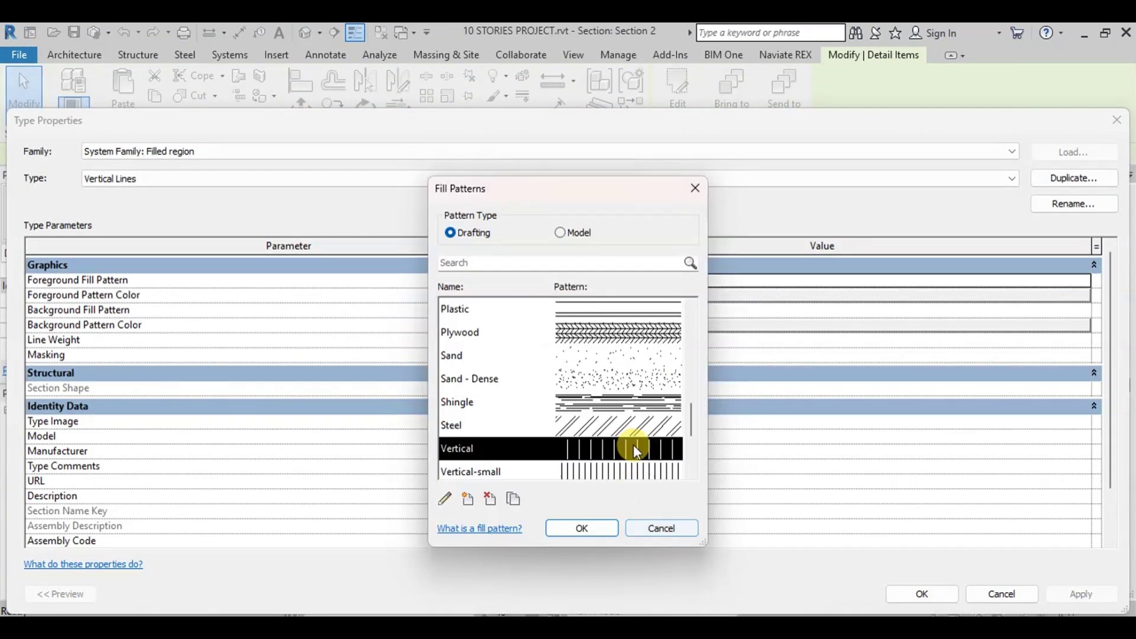
pyautogui.click(503, 383)
pyautogui.press('c')
pyautogui.doubleClick(510, 314)
pyautogui.click(538, 557)
pyautogui.click(581, 527)
pyautogui.click(931, 593)
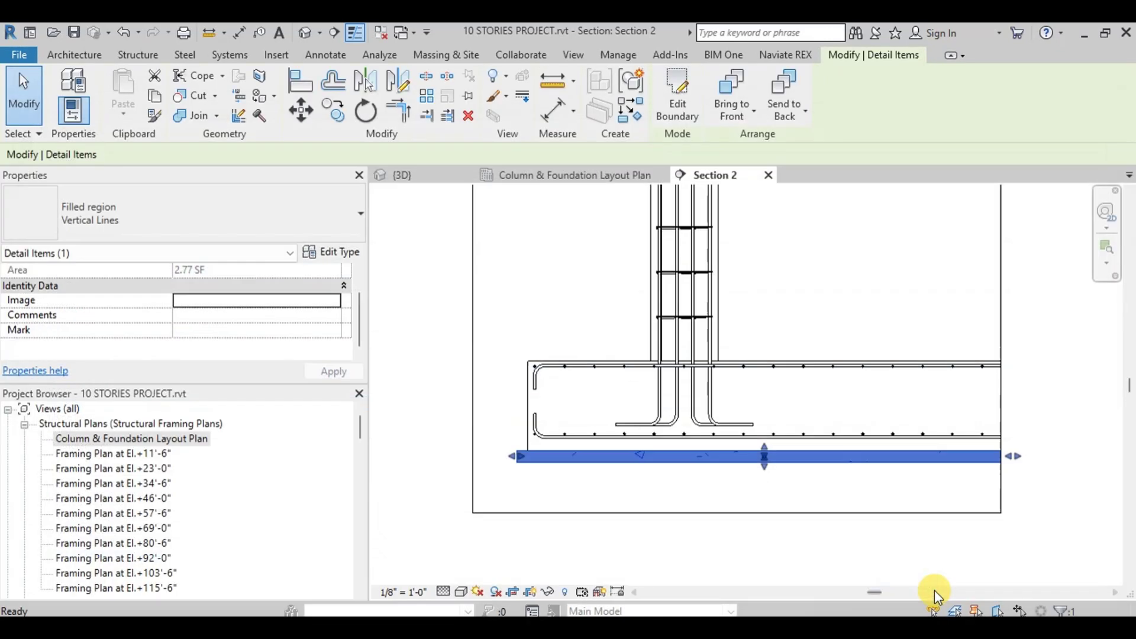
pyautogui.click(671, 496)
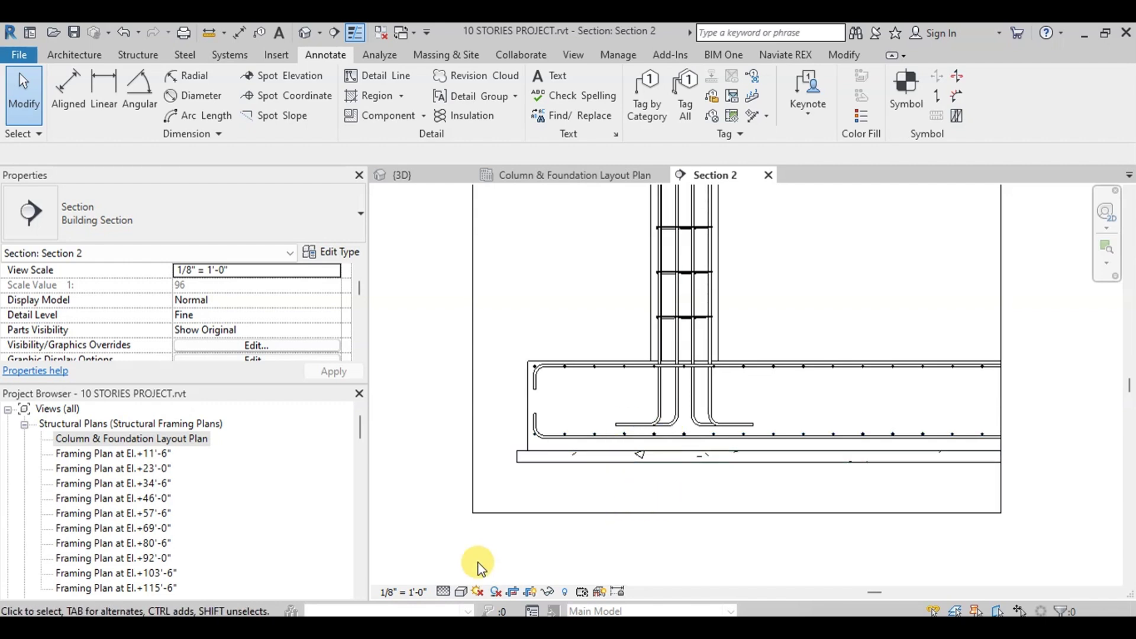
# Step: Set the section's view scale to 1/2" = 1'-0"
pyautogui.click(402, 592)
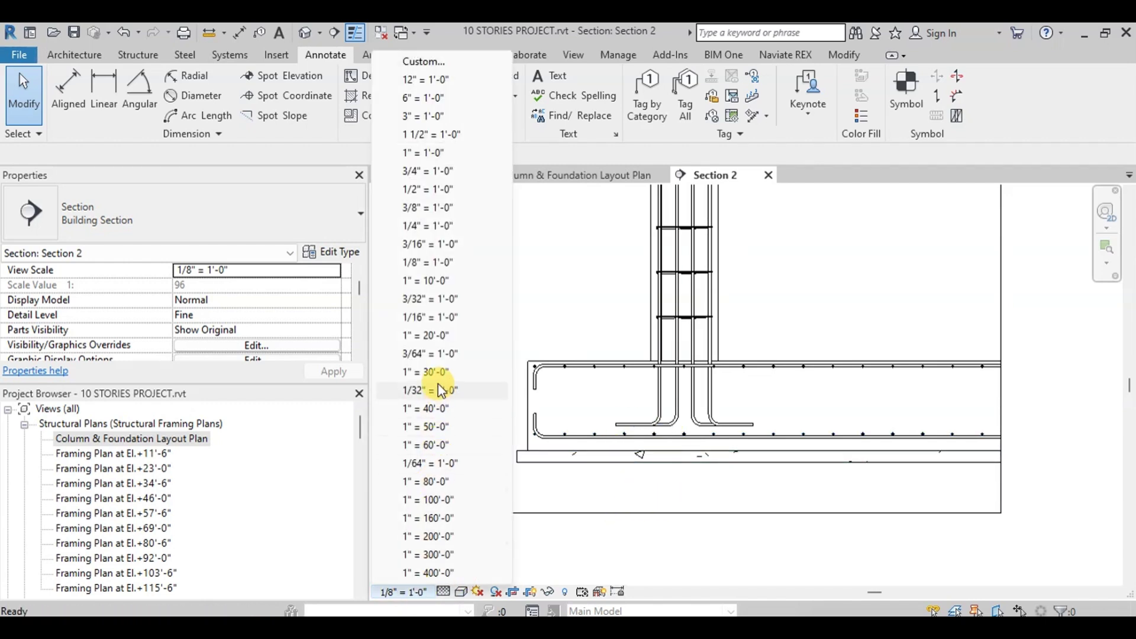
pyautogui.click(439, 190)
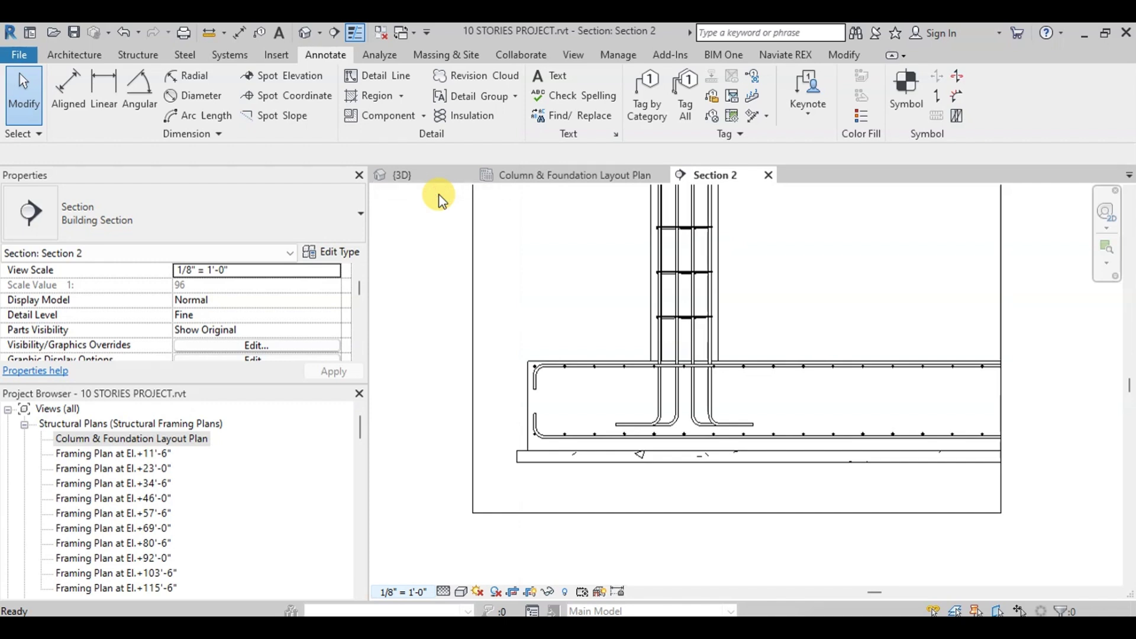
pyautogui.scroll(-3, 678, 538)
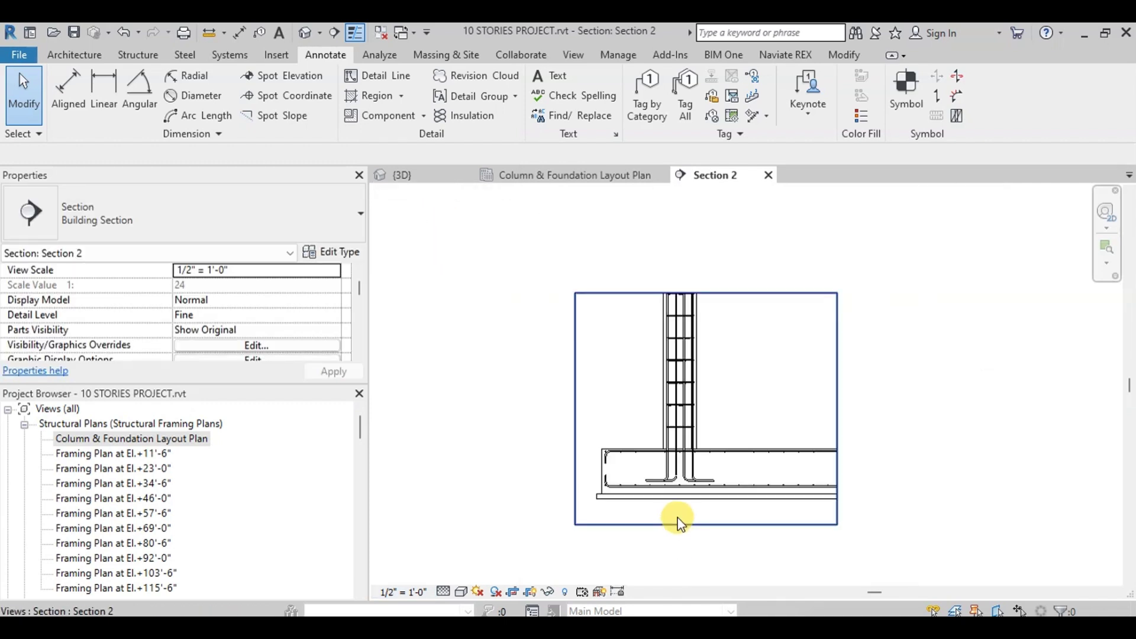
pyautogui.scroll(2, 679, 509)
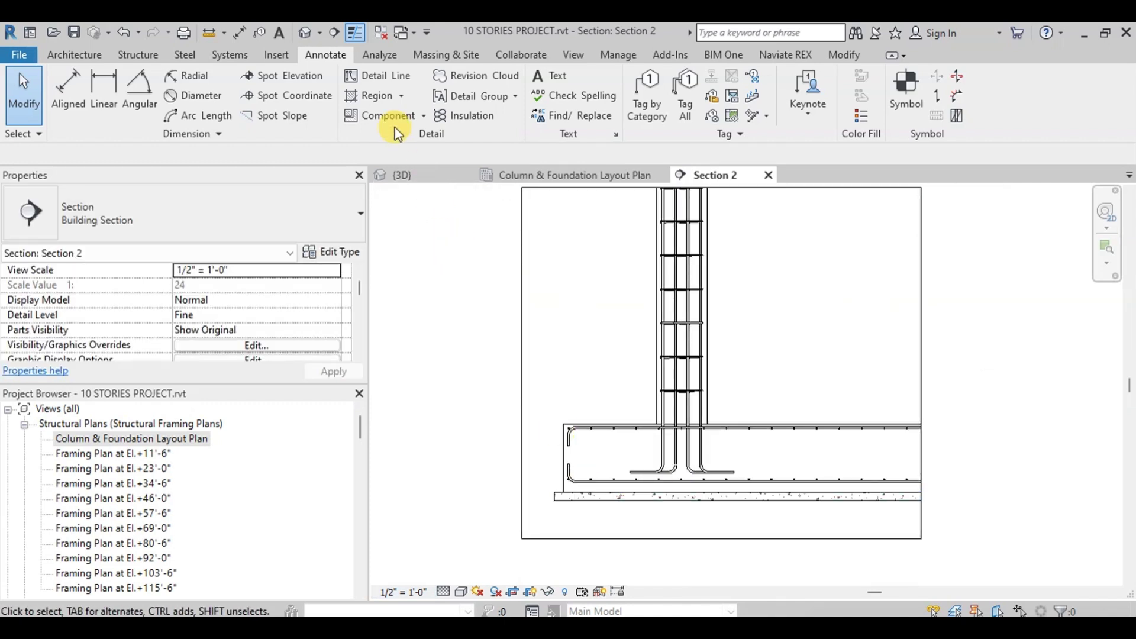
# Step: Place a chained aligned dimension left of the raft, covering the filled layer's thickness and the raft's depth
pyautogui.click(80, 105)
pyautogui.scroll(3, 556, 491)
pyautogui.click(542, 486)
pyautogui.click(545, 508)
pyautogui.click(610, 304)
pyautogui.scroll(-3, 581, 272)
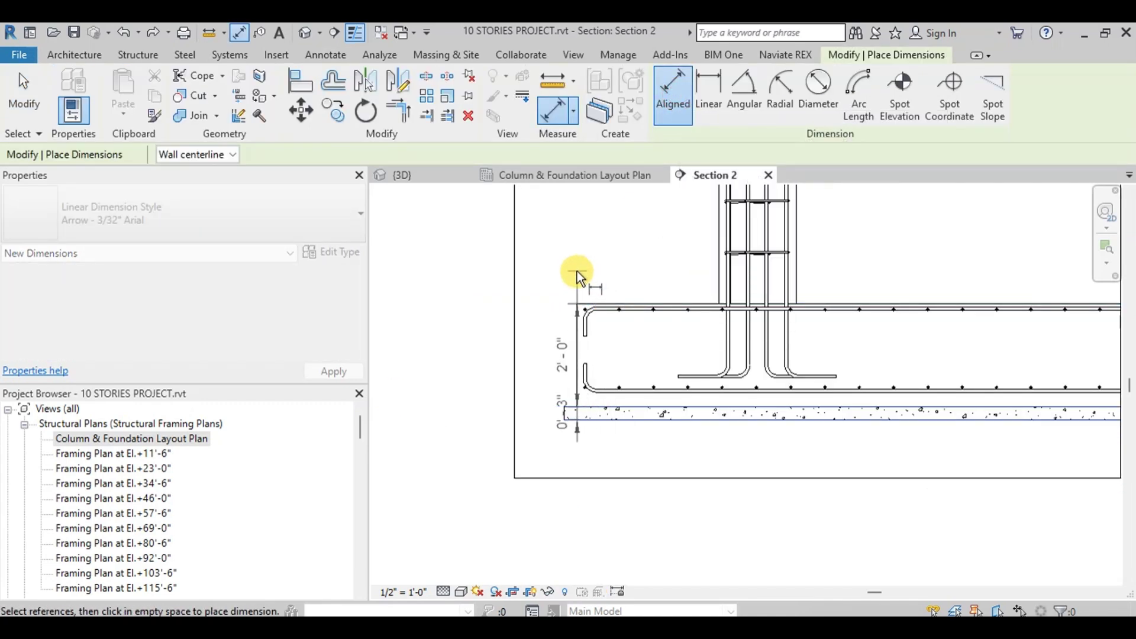
pyautogui.click(544, 250)
pyautogui.scroll(-1, 464, 425)
pyautogui.press('Escape')
pyautogui.press('Escape')
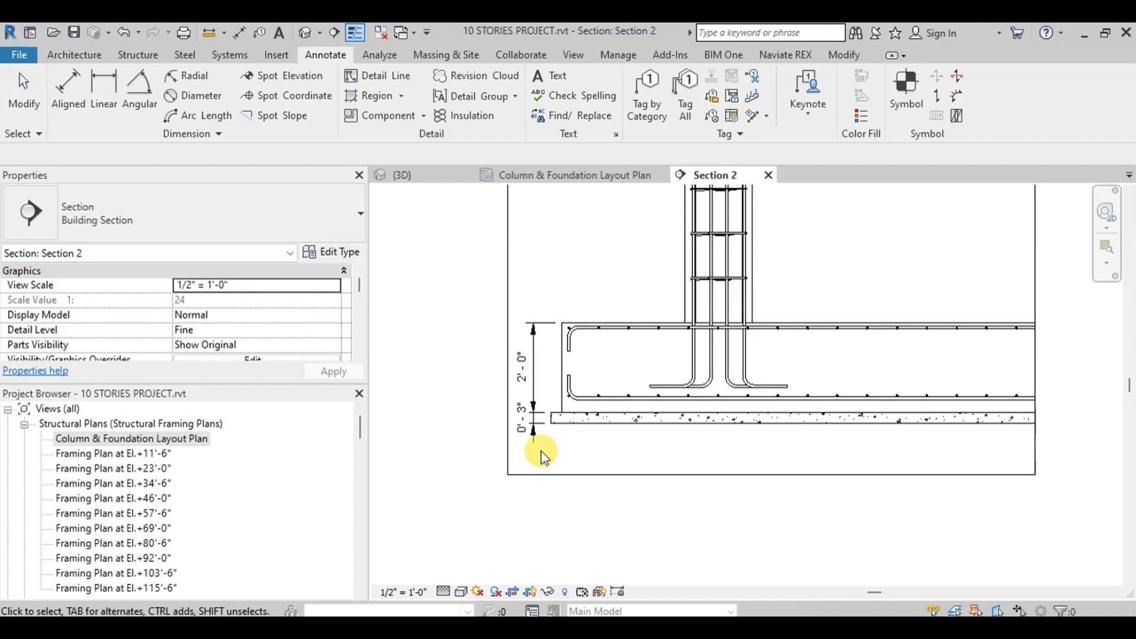
# Step: Set the project's length unit format to suppress 0 feet
pyautogui.click(601, 56)
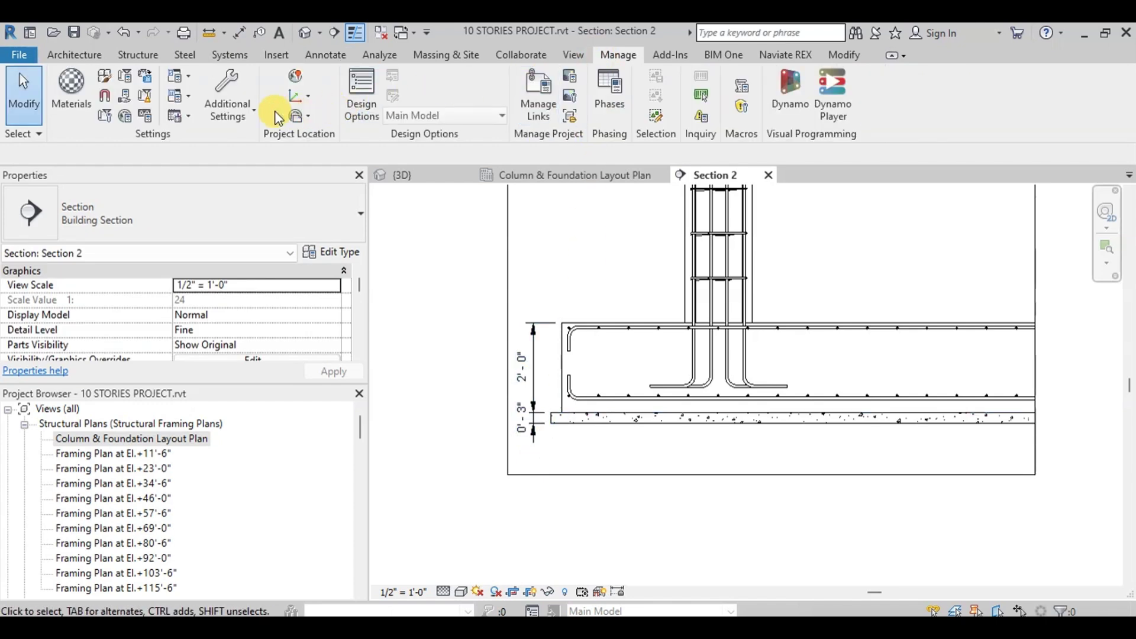
pyautogui.click(145, 115)
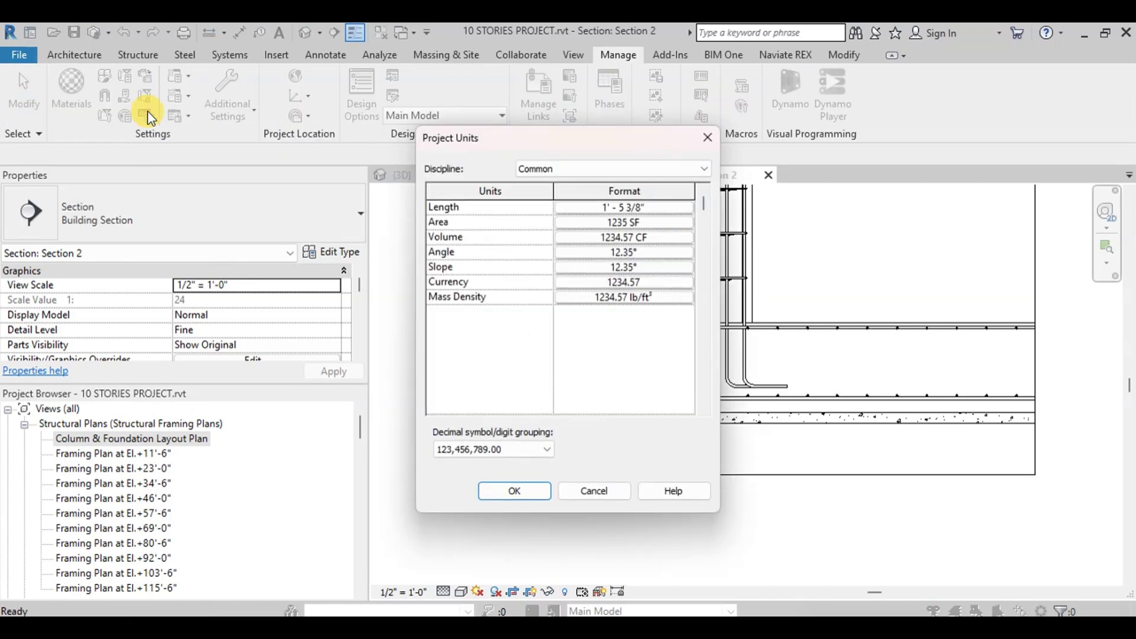
pyautogui.click(665, 209)
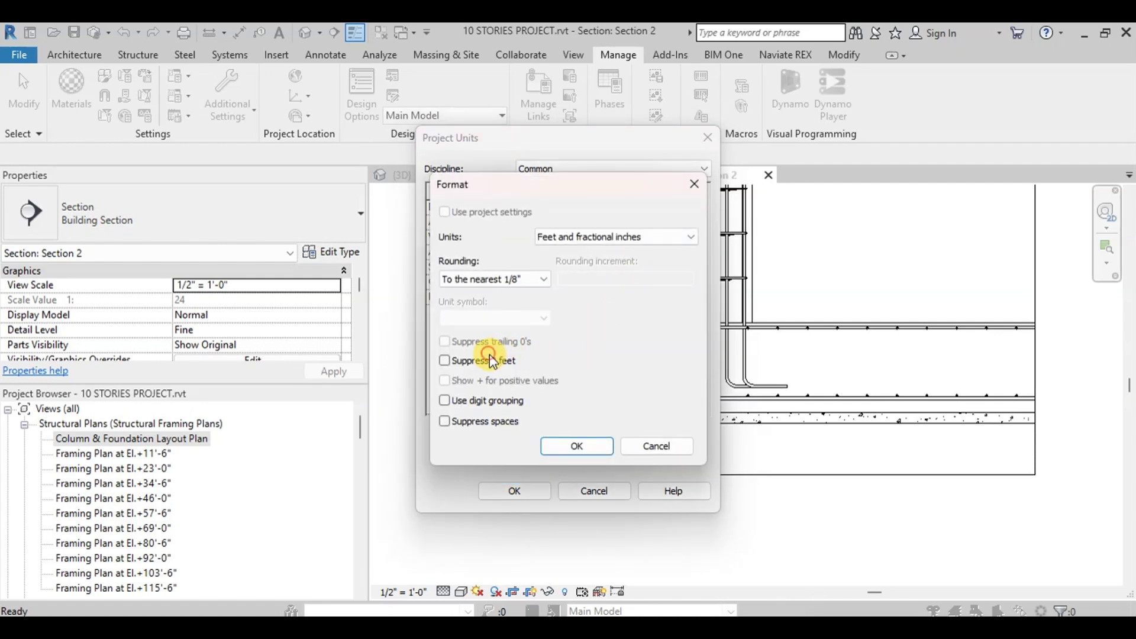
pyautogui.click(592, 449)
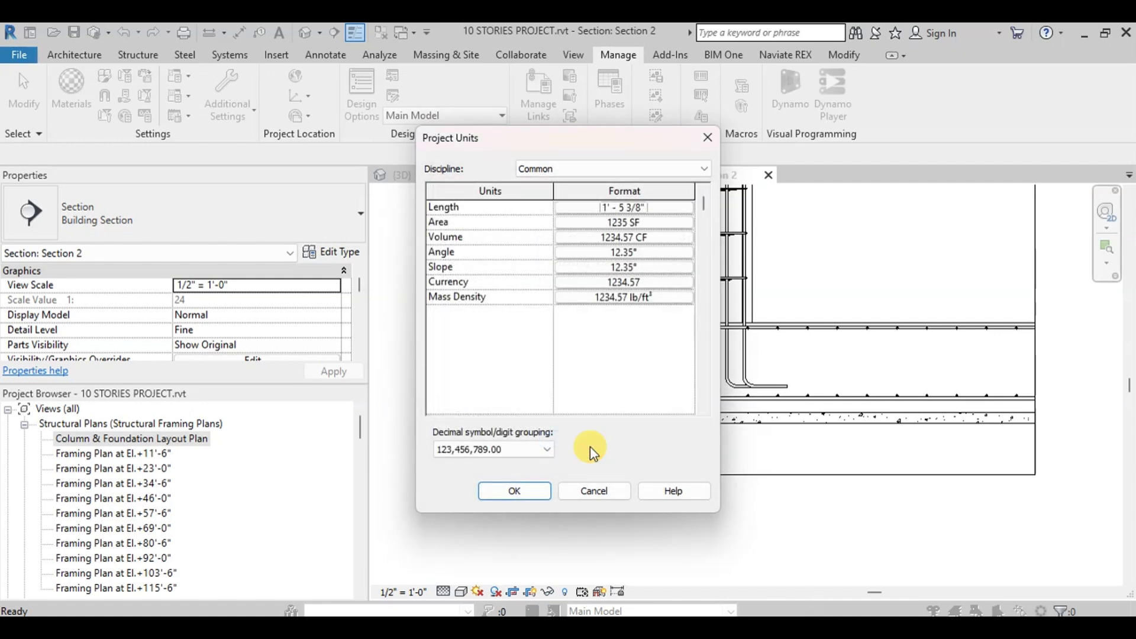
pyautogui.click(535, 491)
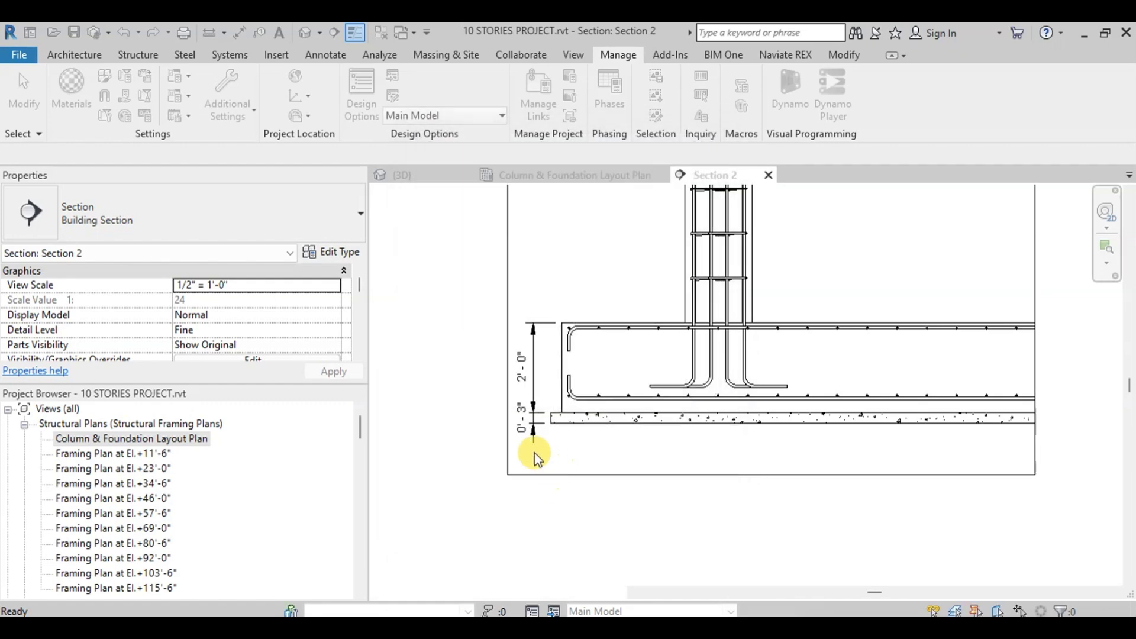
# Step: Hide the crop region boundary of the section view
pyautogui.scroll(-4, 524, 443)
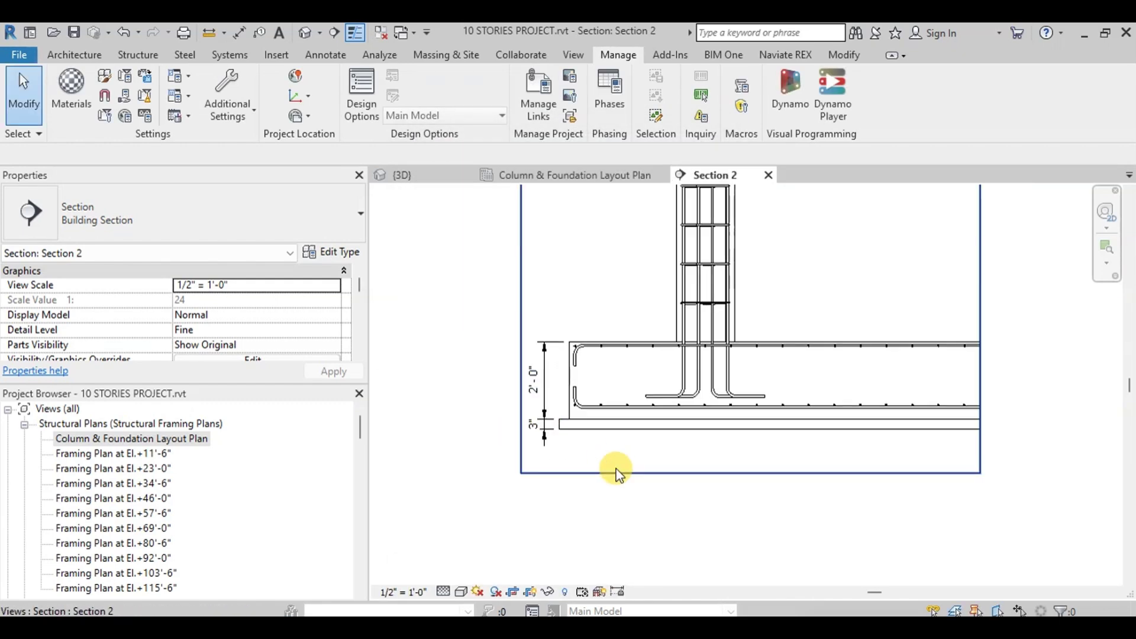
pyautogui.click(754, 236)
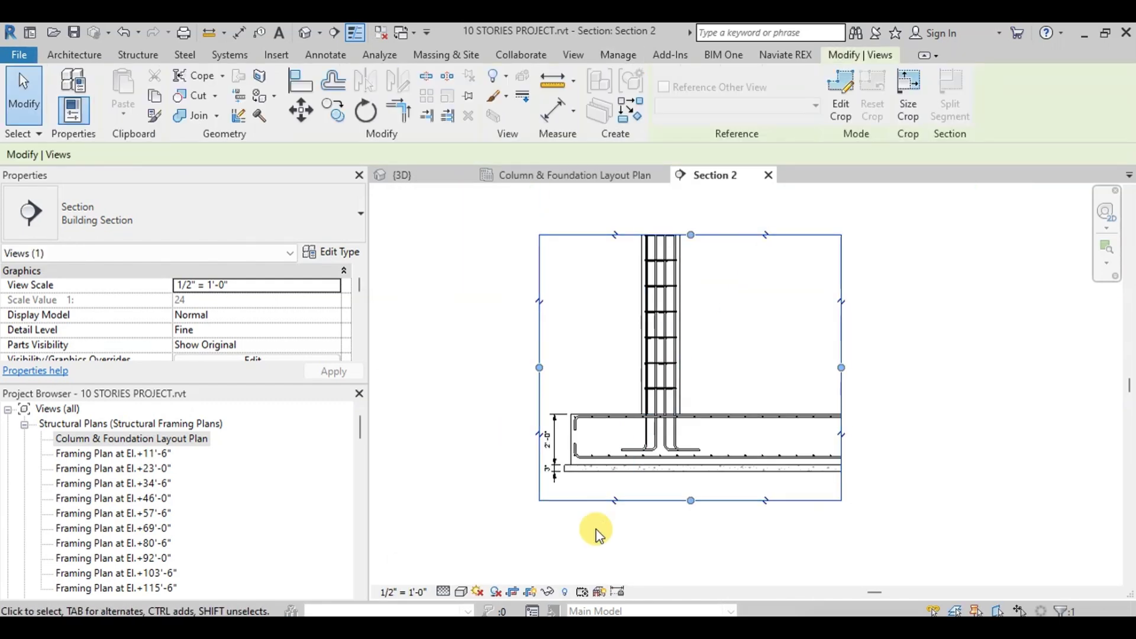
pyautogui.click(530, 591)
pyautogui.scroll(5, 669, 217)
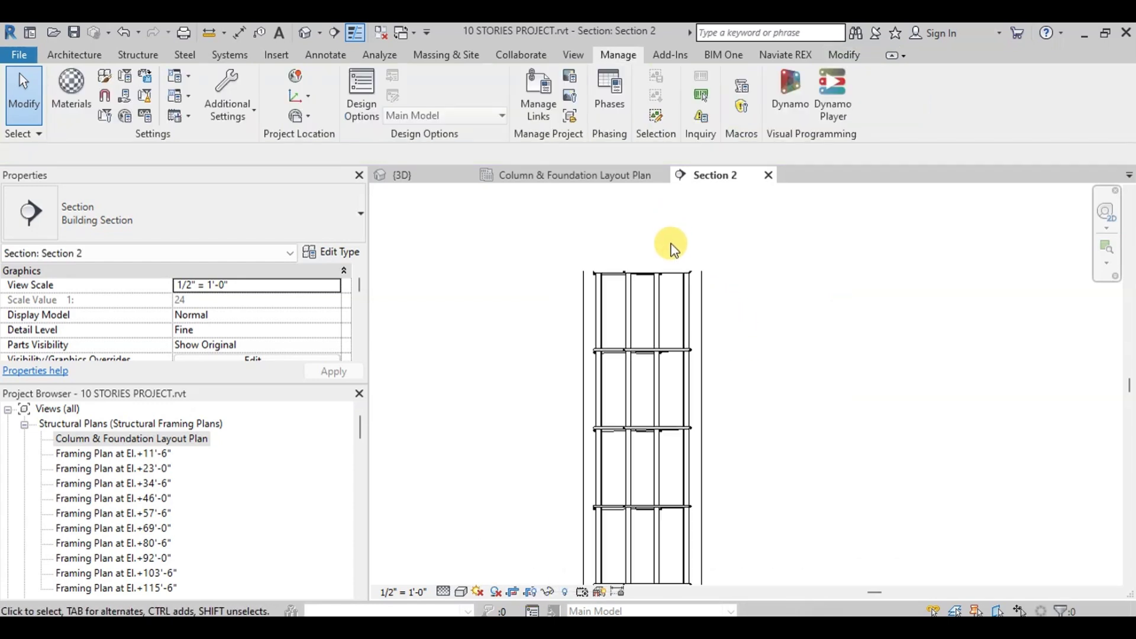
# Step: Start a detail component and load the Break Line family from the Detail Items folder of the US Imperial library
pyautogui.click(326, 54)
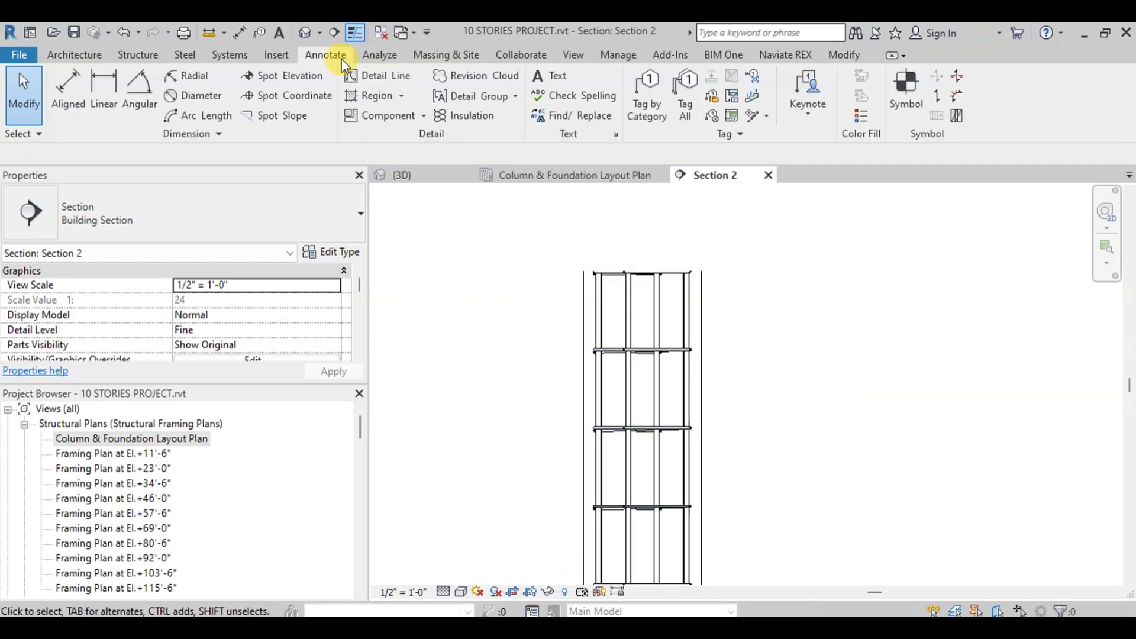
pyautogui.click(402, 114)
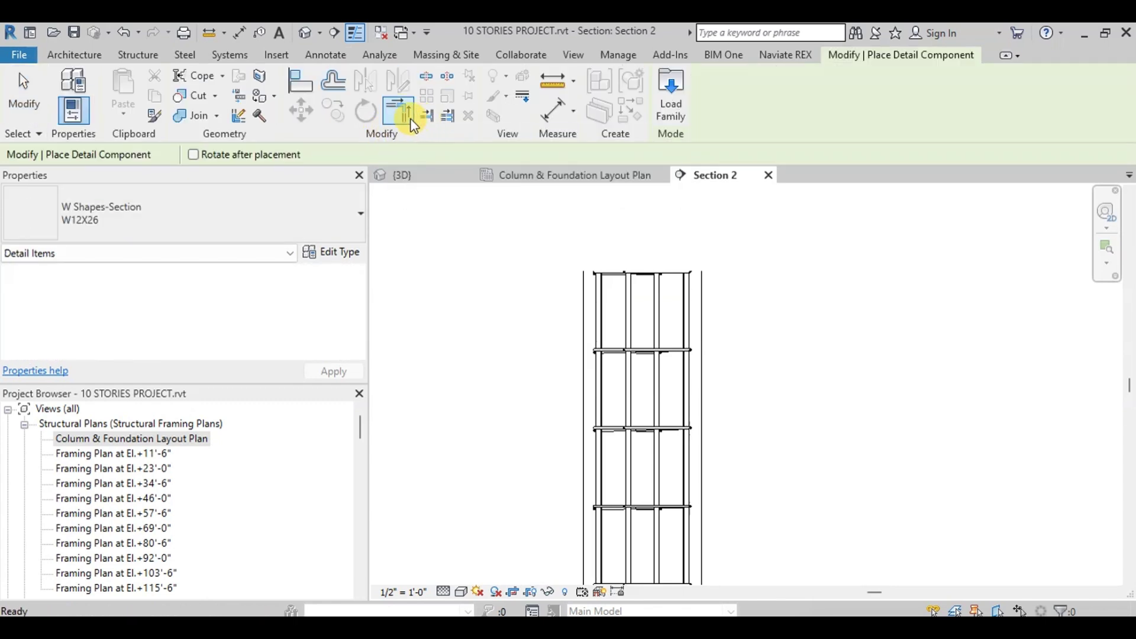
pyautogui.click(661, 103)
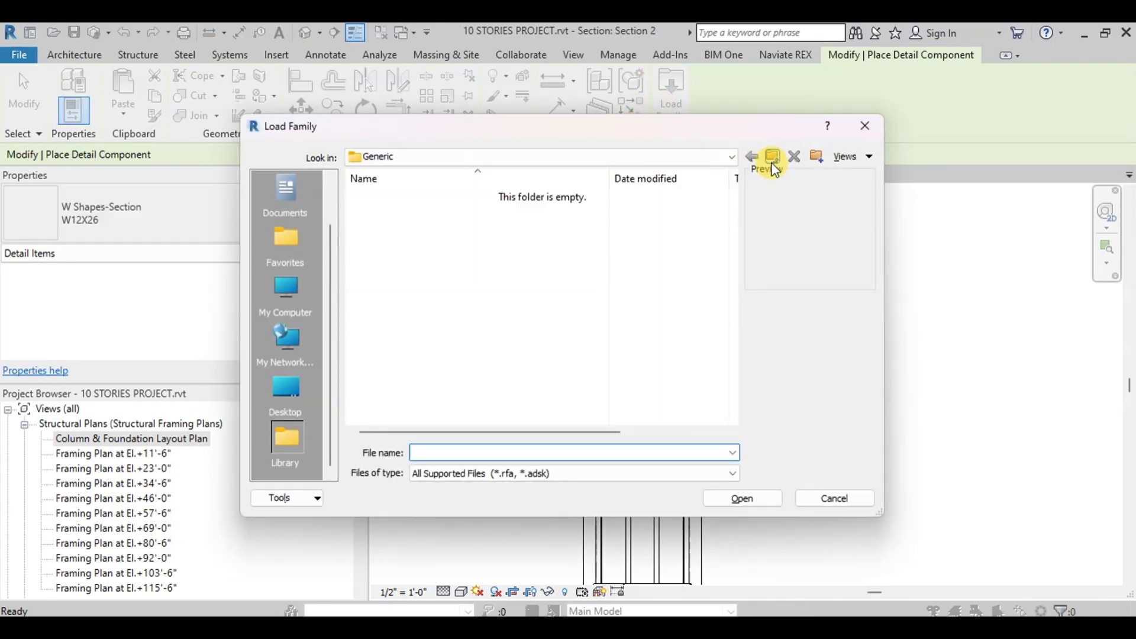
pyautogui.click(768, 156)
pyautogui.doubleClick(417, 215)
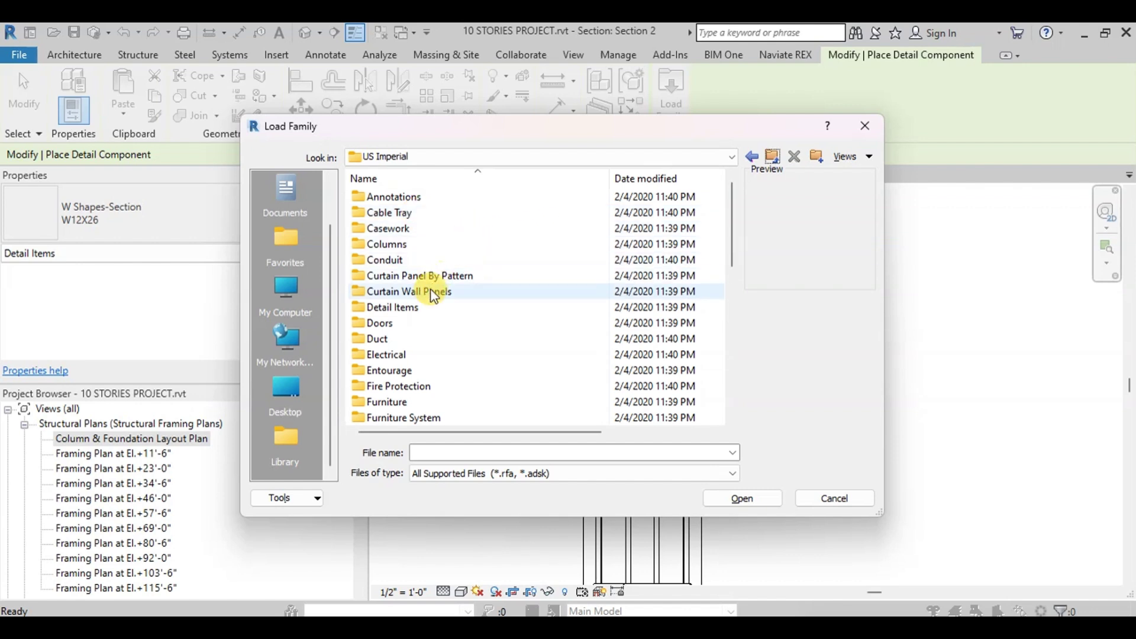
pyautogui.scroll(-2, 419, 317)
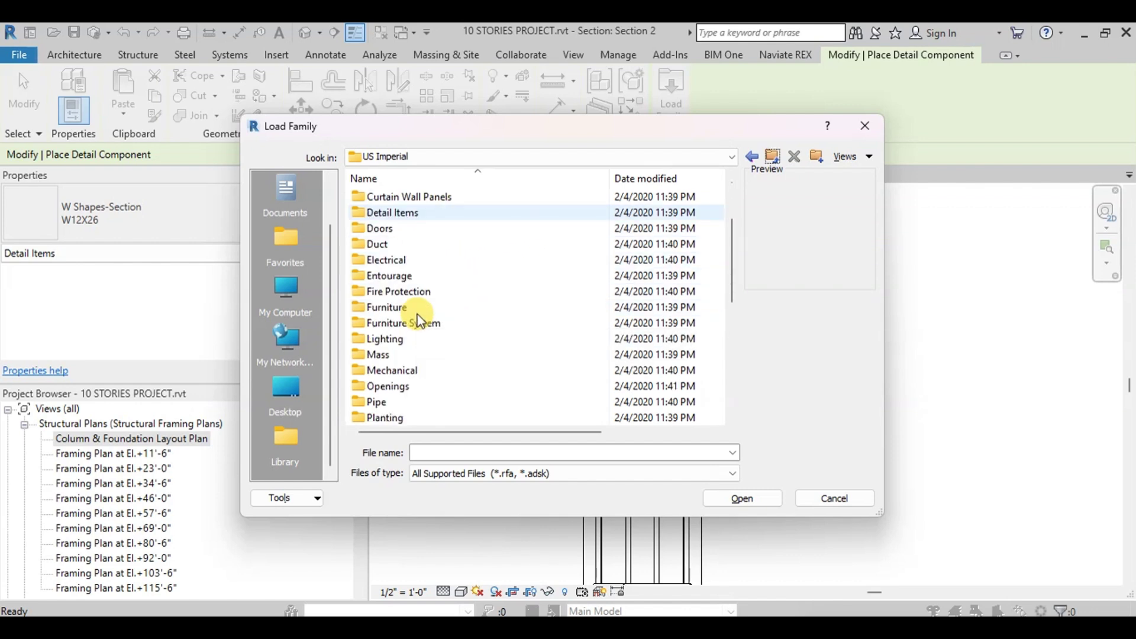
pyautogui.click(396, 290)
pyautogui.click(391, 210)
pyautogui.doubleClick(392, 212)
pyautogui.doubleClick(395, 204)
pyautogui.doubleClick(397, 197)
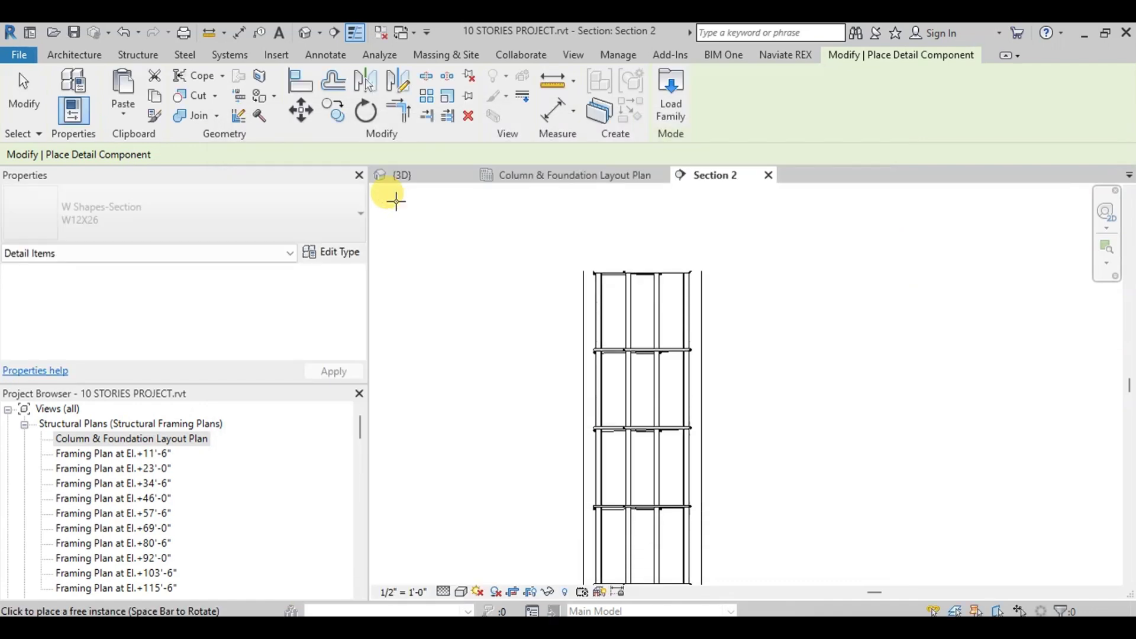
# Step: Place a break line across the column's upper end and a vertical one across the raft's right end
pyautogui.click(636, 296)
pyautogui.scroll(-3, 550, 228)
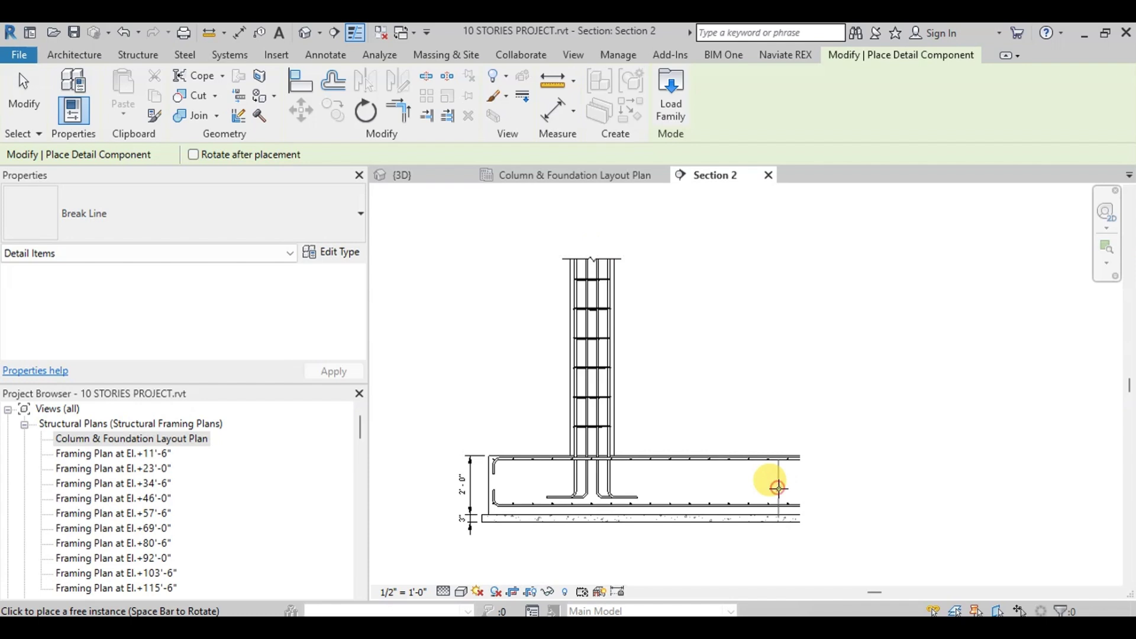
pyautogui.click(777, 487)
pyautogui.scroll(4, 768, 482)
pyautogui.press('Escape')
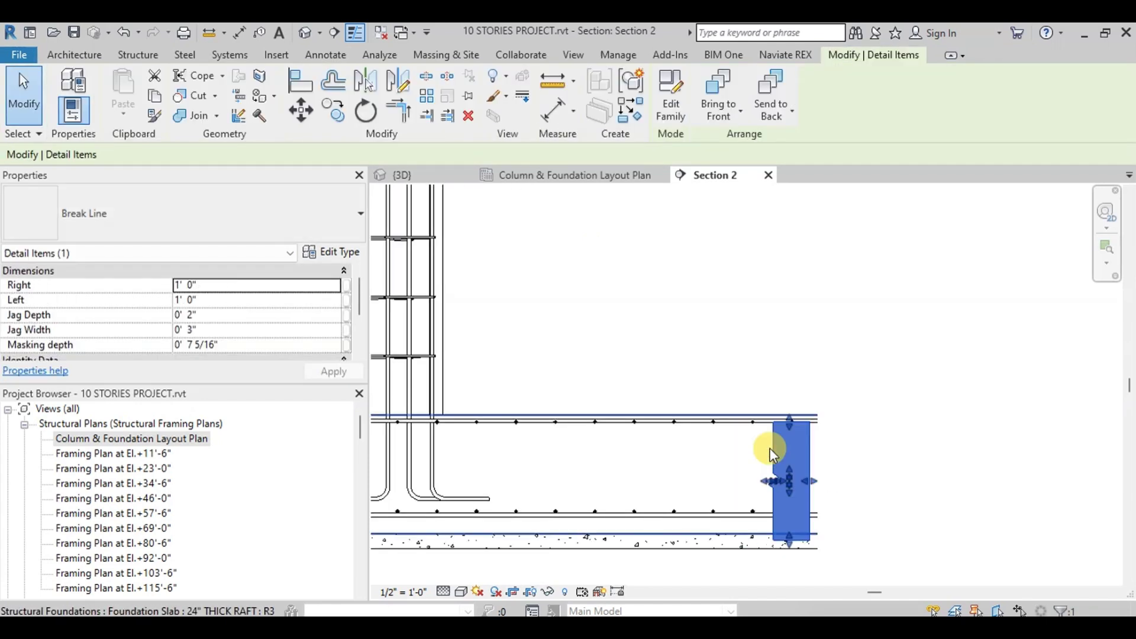
# Step: Stretch the raft's break line beyond both raft faces, to about 1' 4" left and 1' 6" right, with a masking depth of about 1' 1 1/2"
pyautogui.click(874, 469)
pyautogui.click(777, 459)
pyautogui.moveTo(791, 422); pyautogui.dragTo(773, 398)
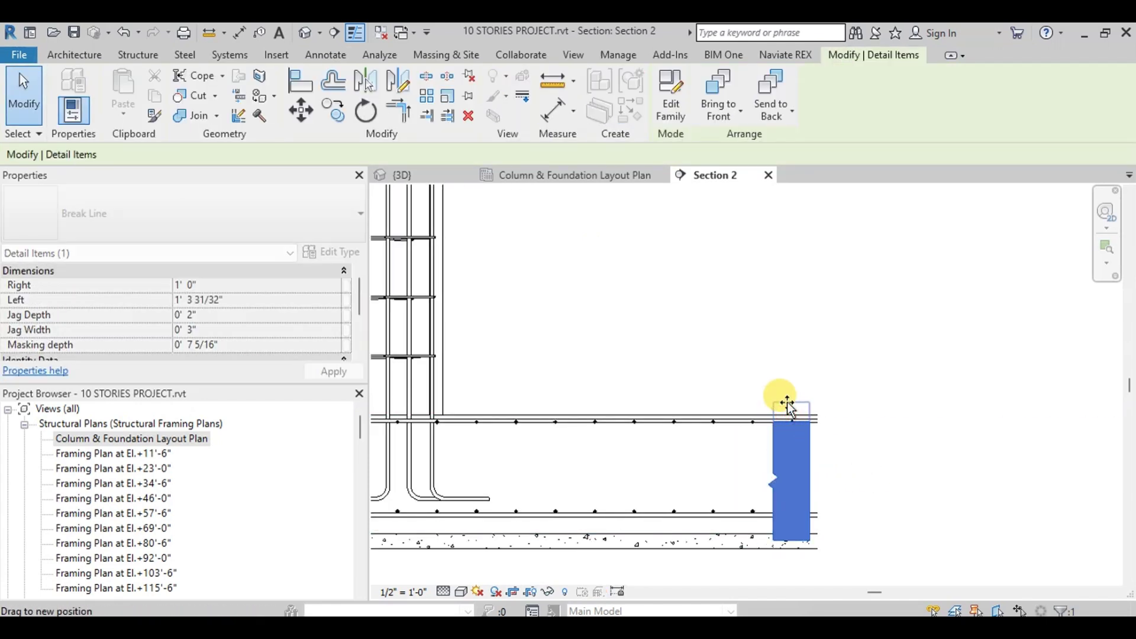
pyautogui.scroll(1, 786, 529)
pyautogui.moveTo(790, 506); pyautogui.dragTo(791, 532)
pyautogui.moveTo(817, 431); pyautogui.dragTo(850, 443)
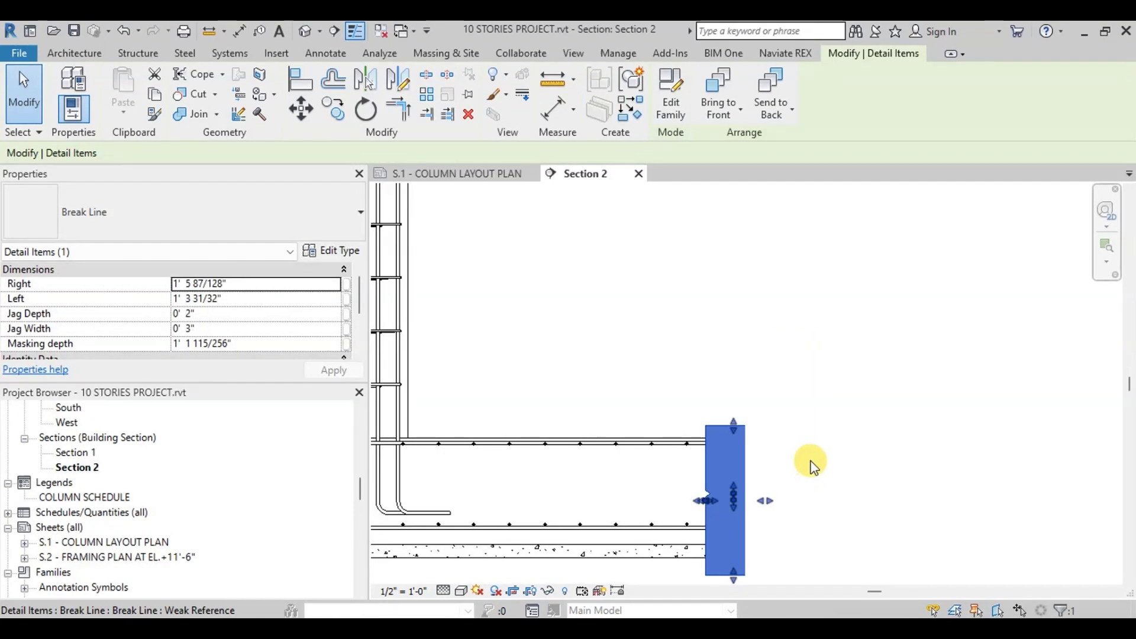
pyautogui.scroll(-1, 769, 449)
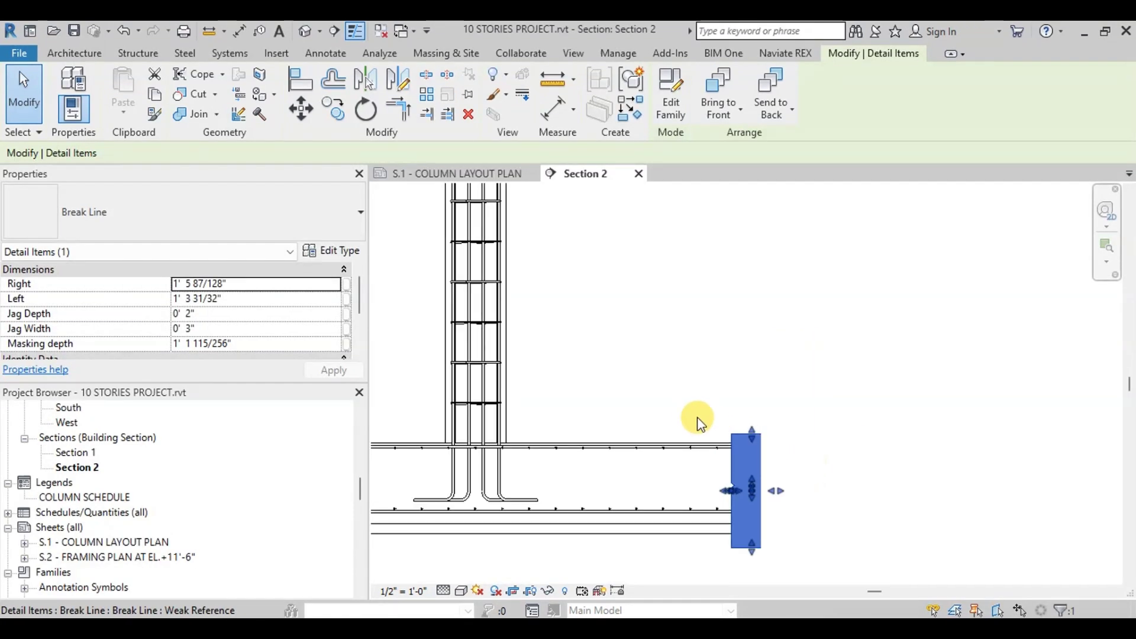
pyautogui.scroll(-1, 681, 417)
pyautogui.scroll(1, 543, 428)
pyautogui.scroll(1, 543, 428)
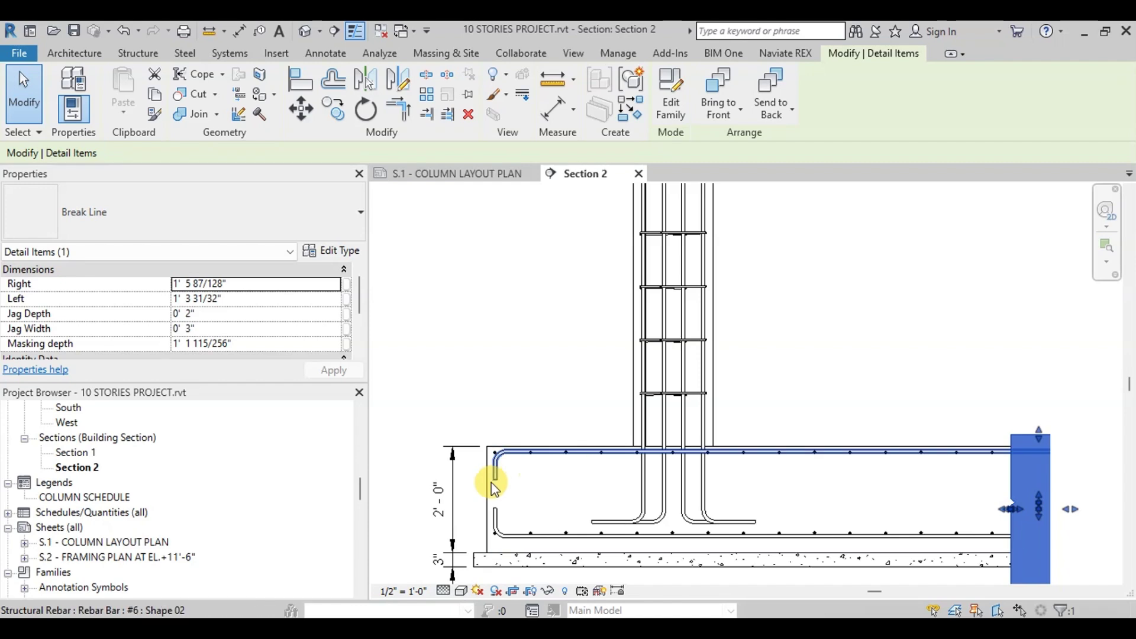
# Step: Set the rebar cover of the 24" thick raft to Cast against earth, 3"
pyautogui.click(490, 486)
pyautogui.click(542, 498)
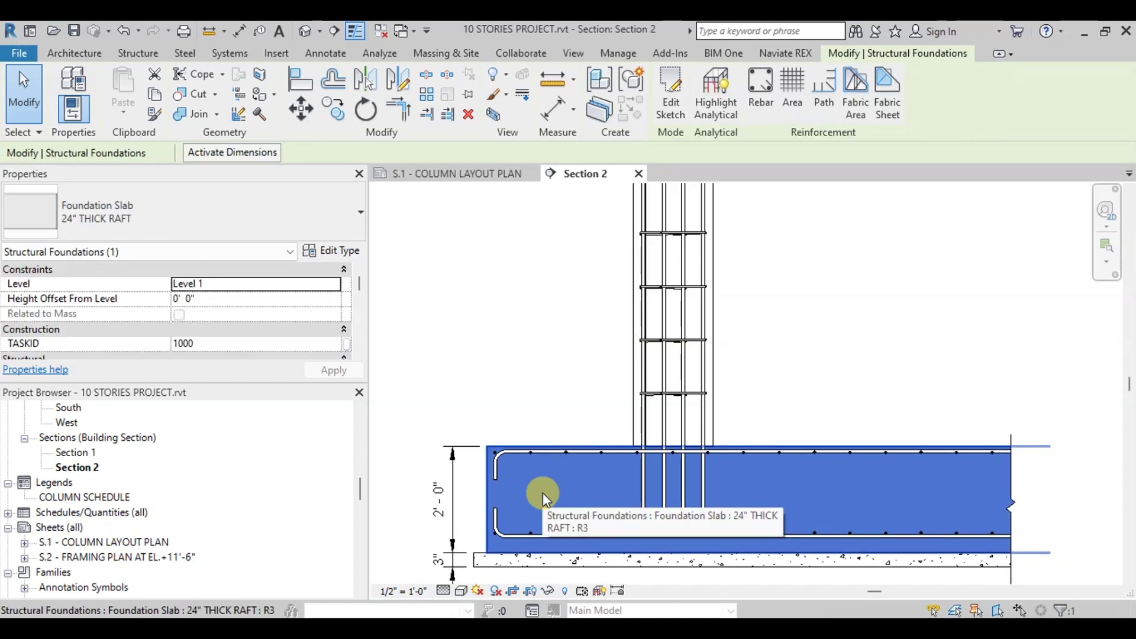
pyautogui.click(140, 54)
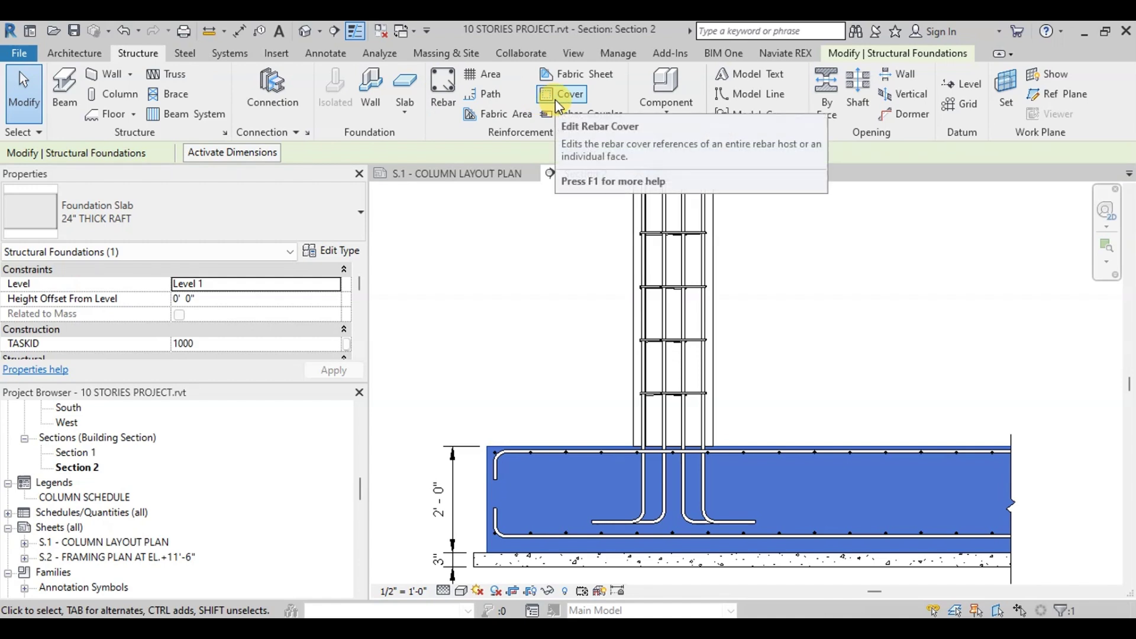
pyautogui.click(558, 106)
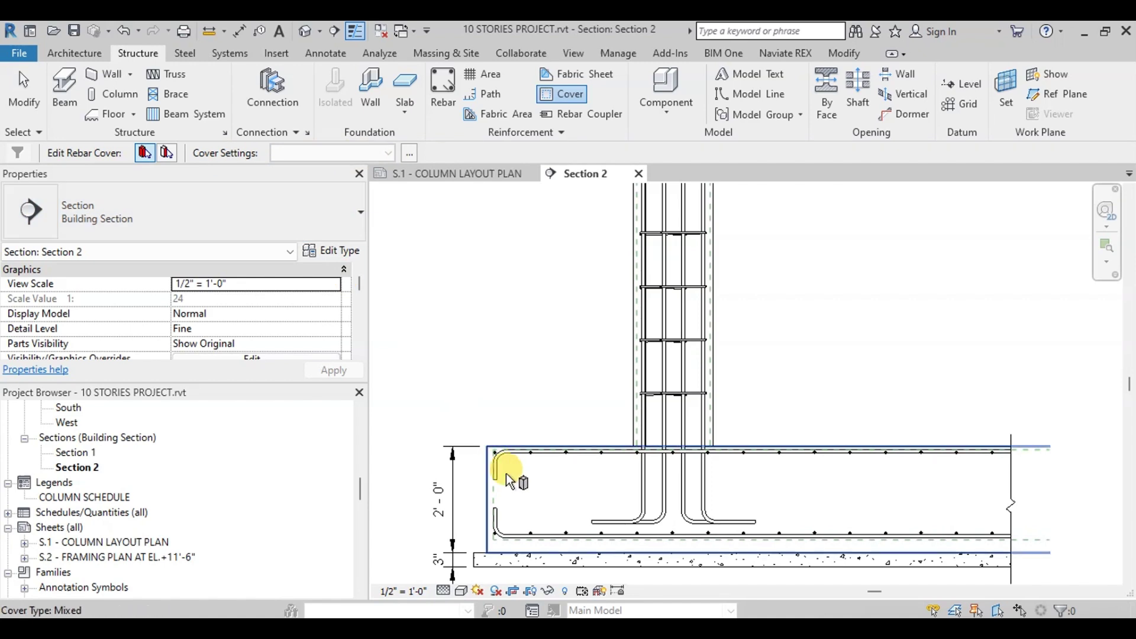
pyautogui.click(523, 473)
pyautogui.click(388, 155)
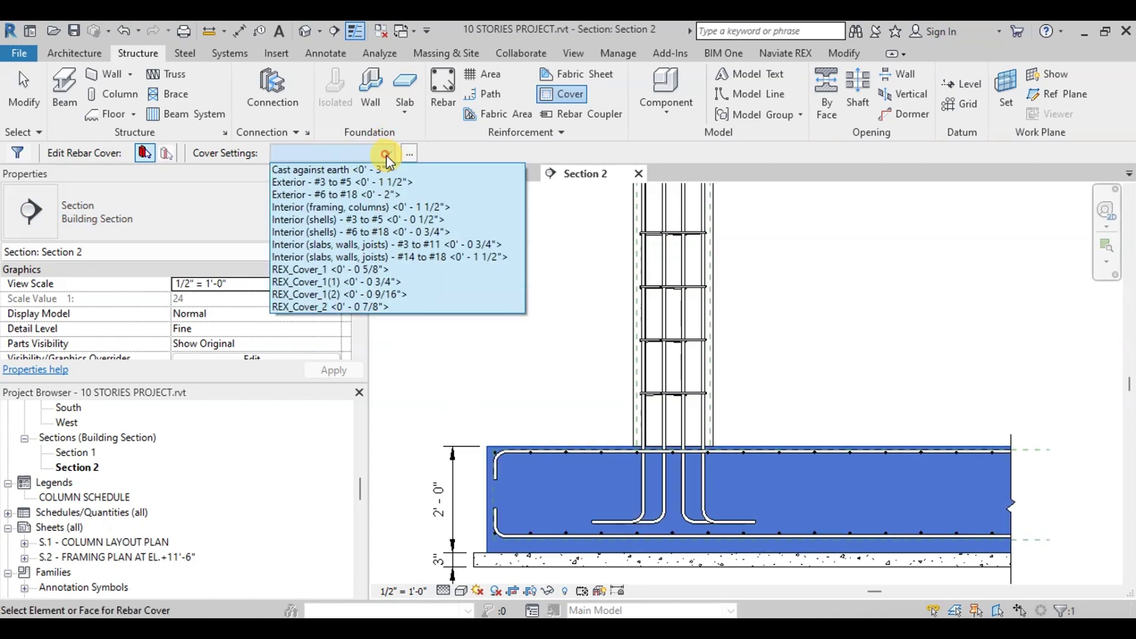
pyautogui.click(372, 169)
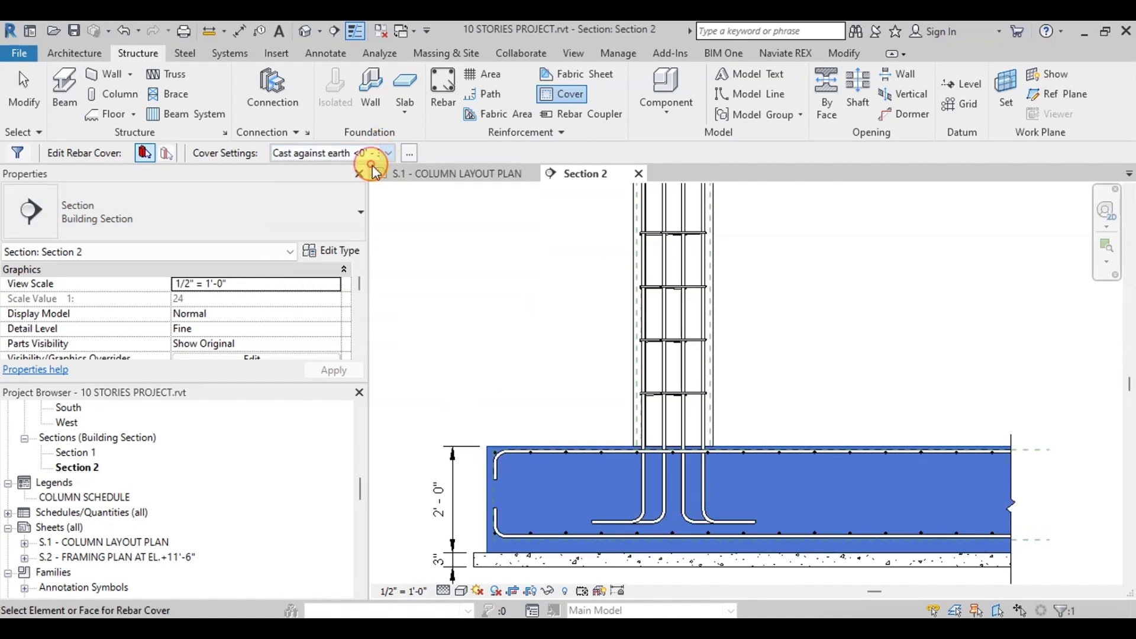
pyautogui.scroll(3, 615, 550)
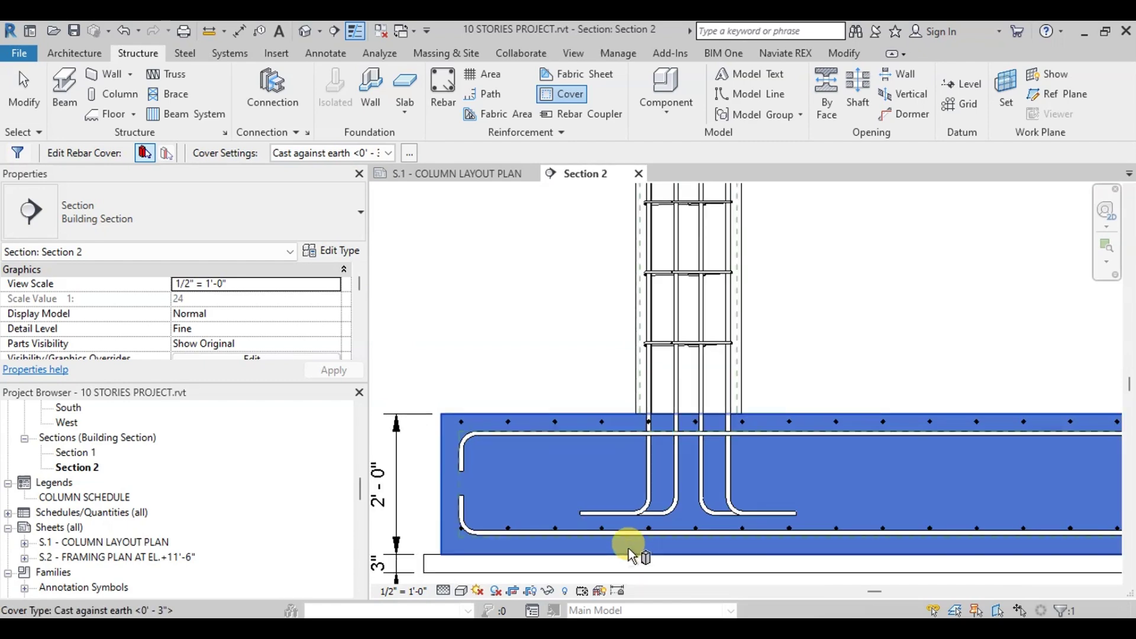
pyautogui.click(471, 439)
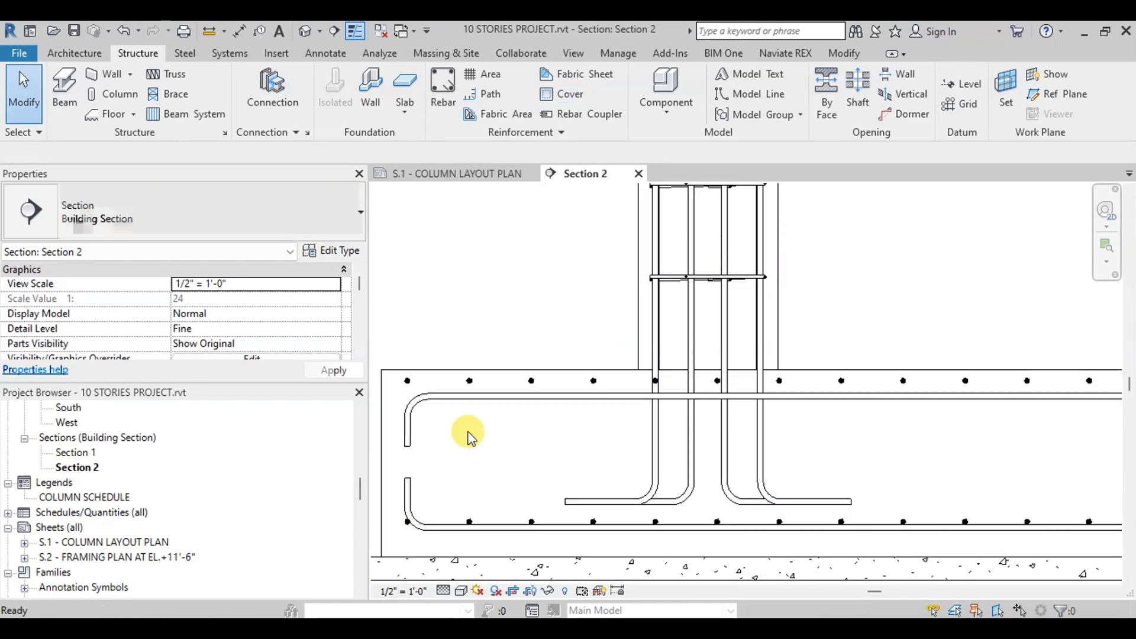
# Step: Move the raft's upper row of crosswise bars to just beneath the top longitudinal bar
pyautogui.click(471, 395)
pyautogui.moveTo(469, 380); pyautogui.dragTo(465, 409)
pyautogui.press('Escape')
pyautogui.scroll(-1, 742, 459)
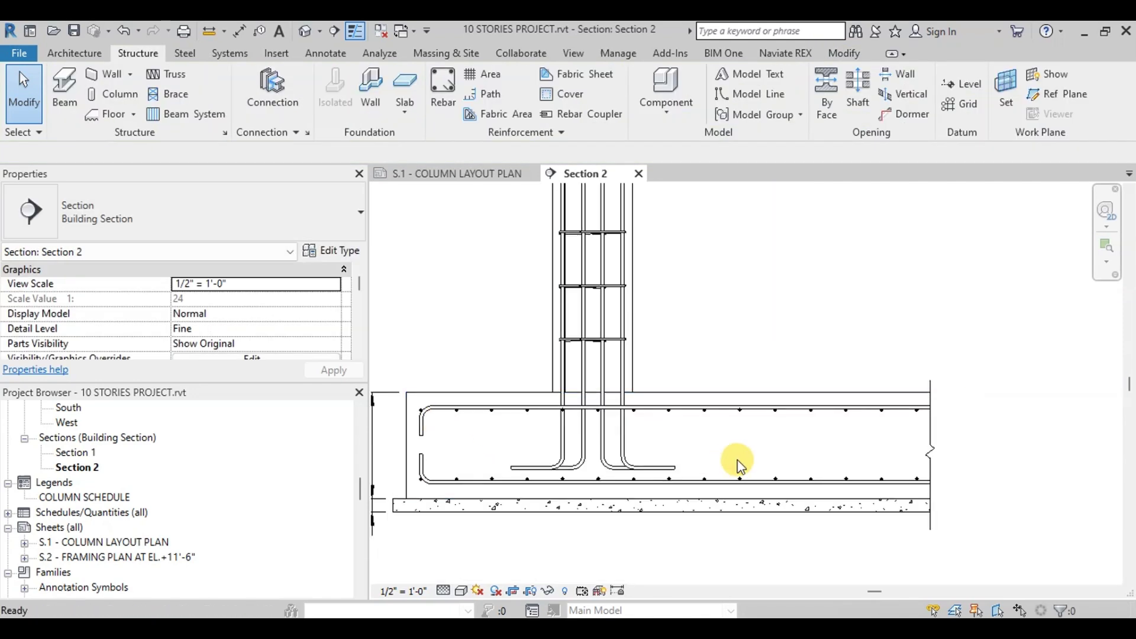
pyautogui.scroll(-2, 734, 314)
pyautogui.scroll(2, 754, 385)
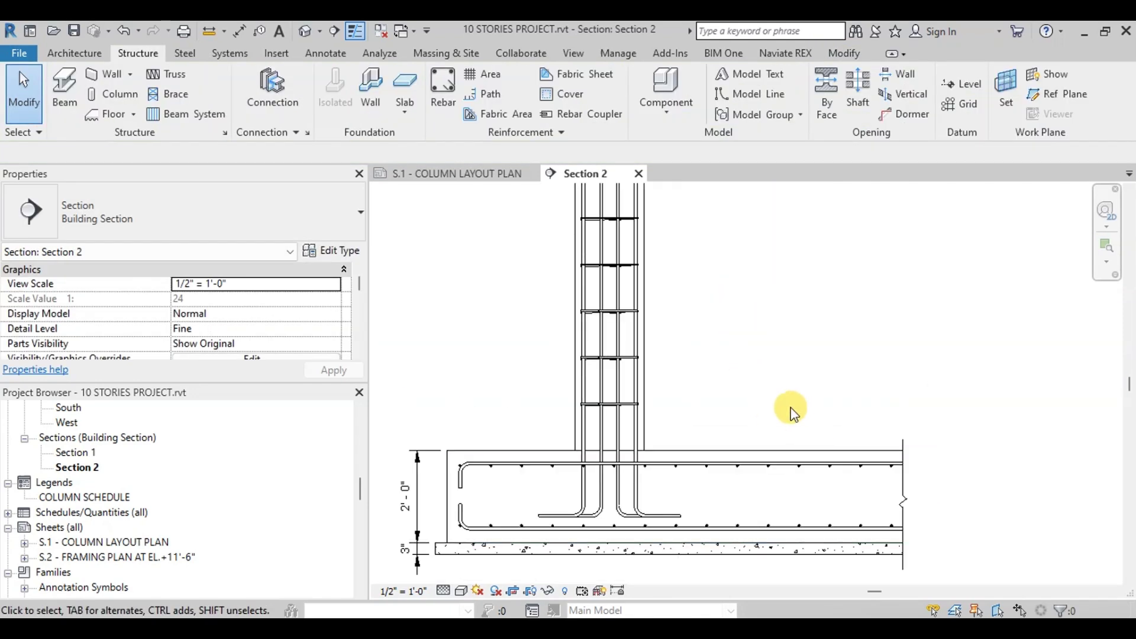
# Step: Tag by category the raft's top and bottom crosswise bars, its hooked end bars, a column tie and a vertical column bar
pyautogui.click(330, 55)
pyautogui.click(642, 116)
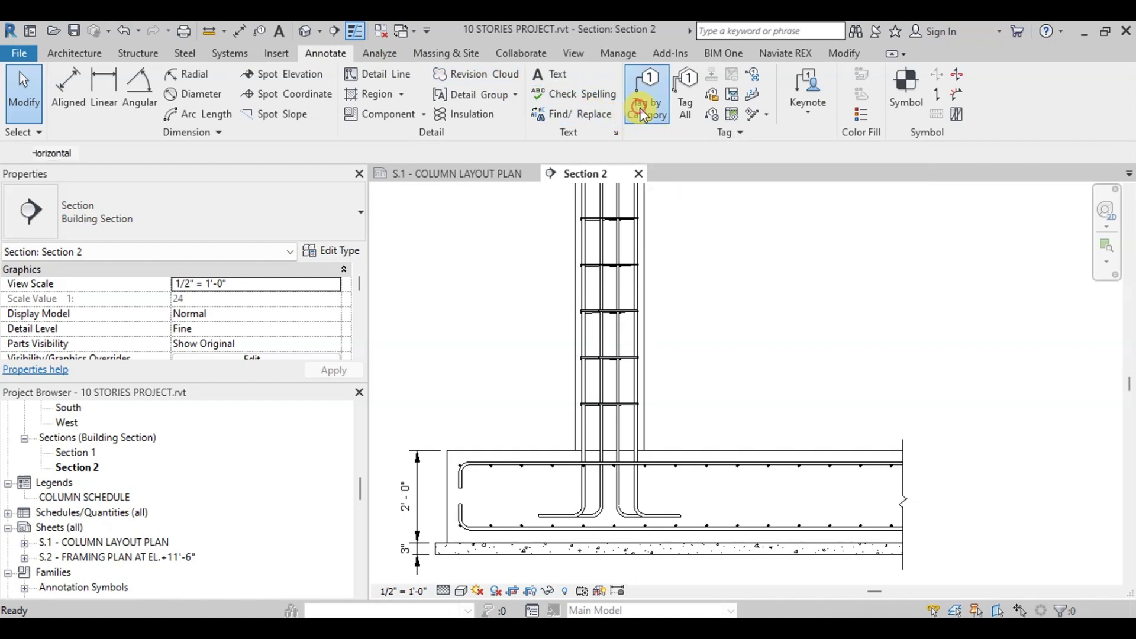
pyautogui.click(748, 468)
pyautogui.click(756, 535)
pyautogui.click(541, 526)
pyautogui.click(642, 438)
pyautogui.click(639, 337)
pyautogui.scroll(3, 659, 300)
pyautogui.click(584, 350)
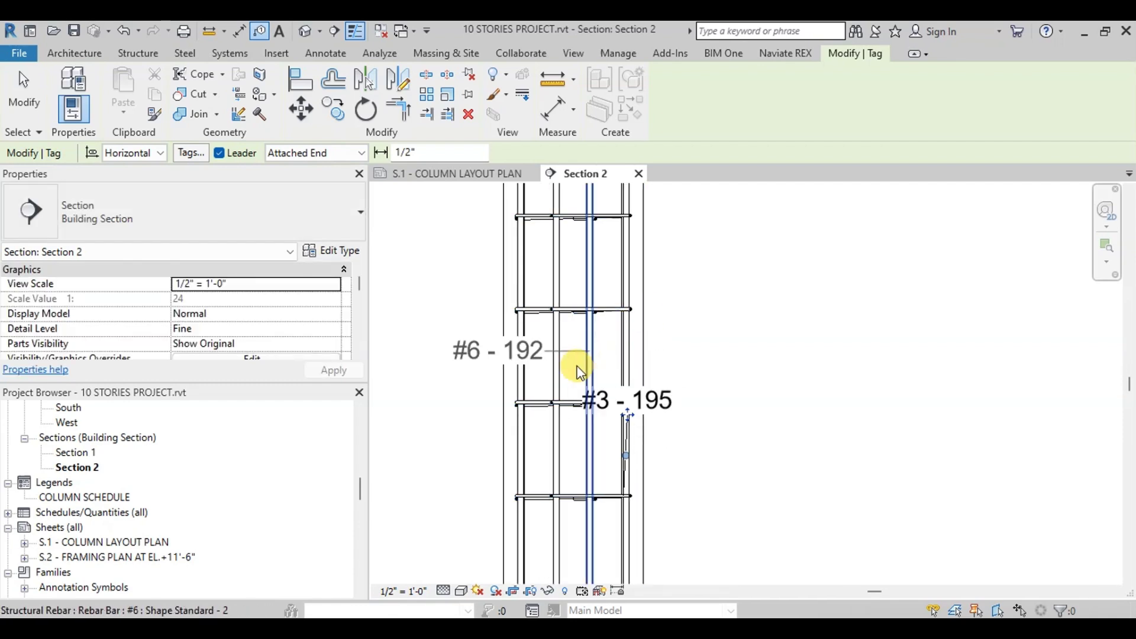
pyautogui.scroll(-3, 687, 303)
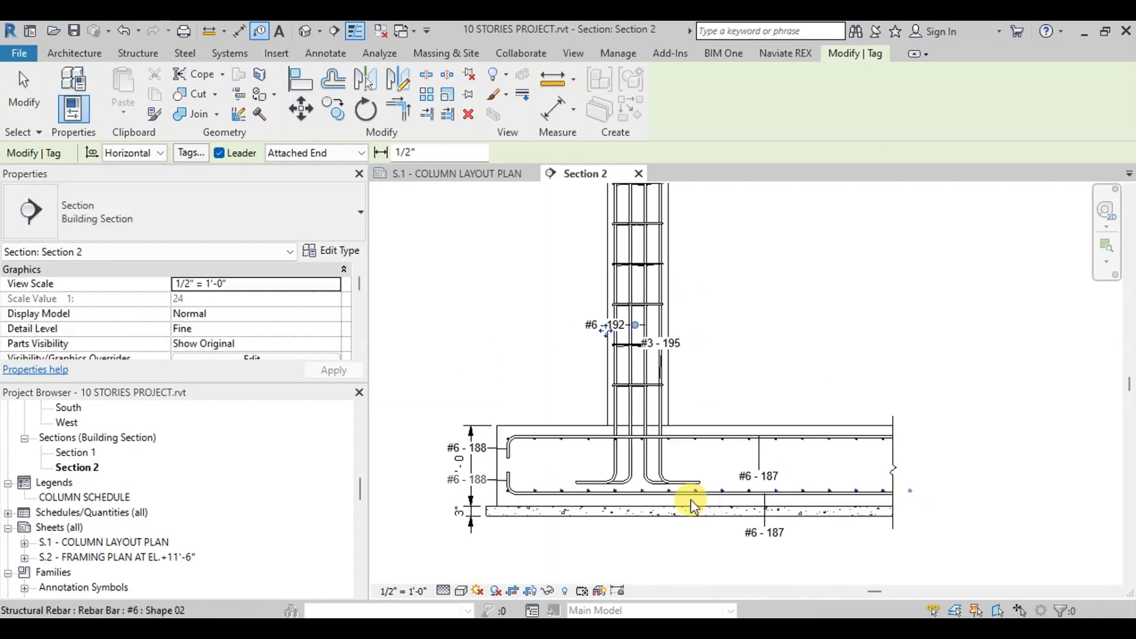
pyautogui.scroll(2, 686, 484)
pyautogui.press('Escape')
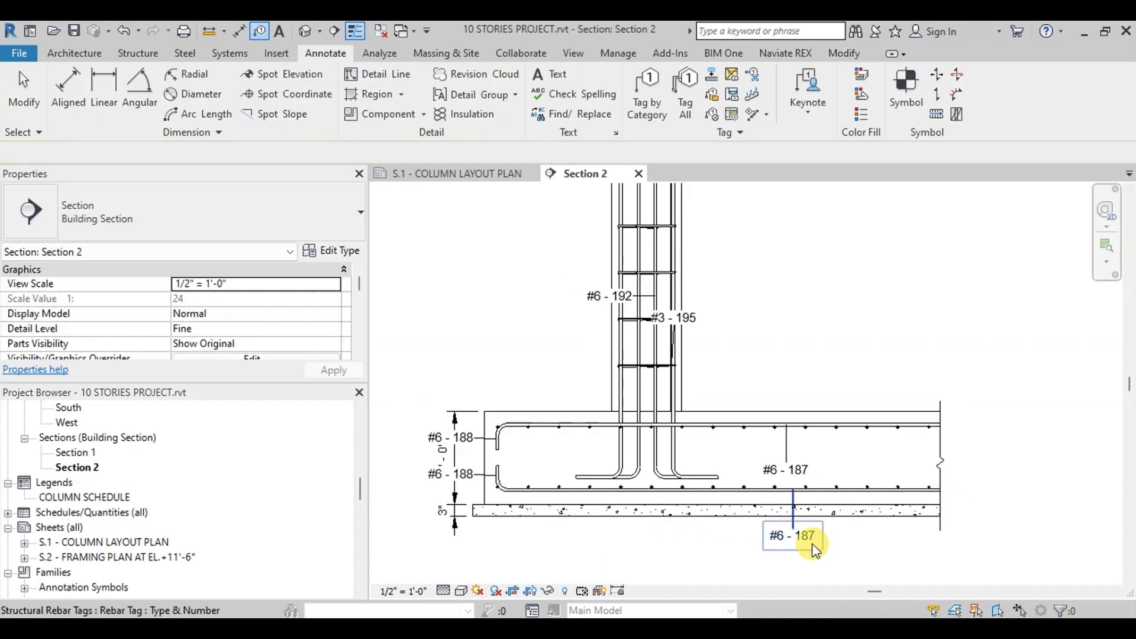
# Step: Change the tag type of the raft's bottom crosswise bars to Structural MRA Rebar
pyautogui.click(814, 549)
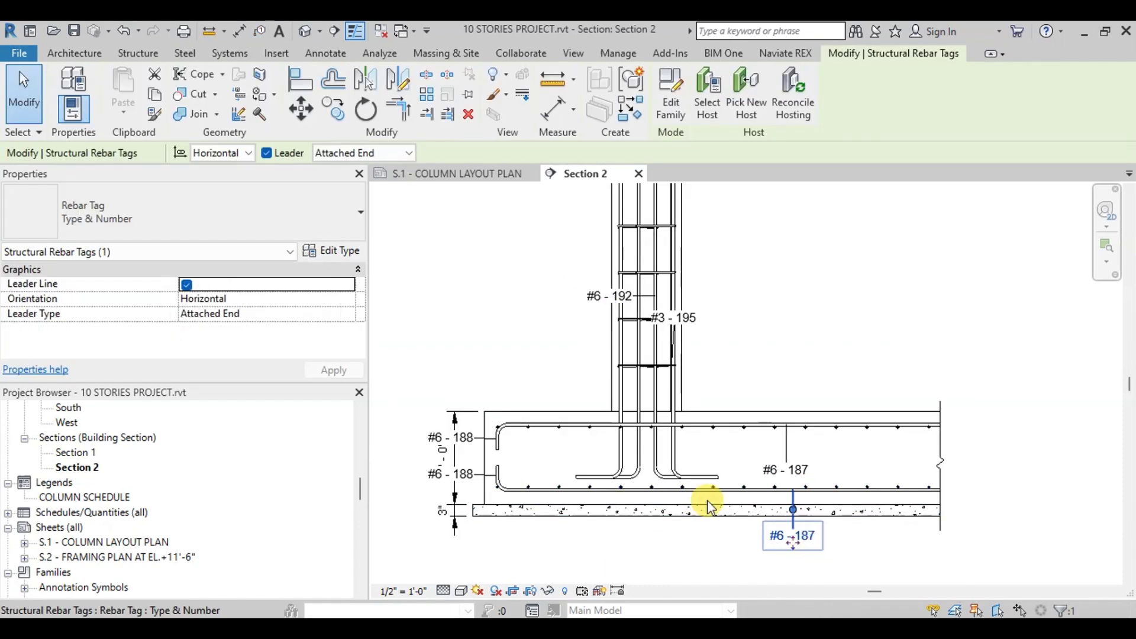
pyautogui.click(275, 203)
pyautogui.click(165, 414)
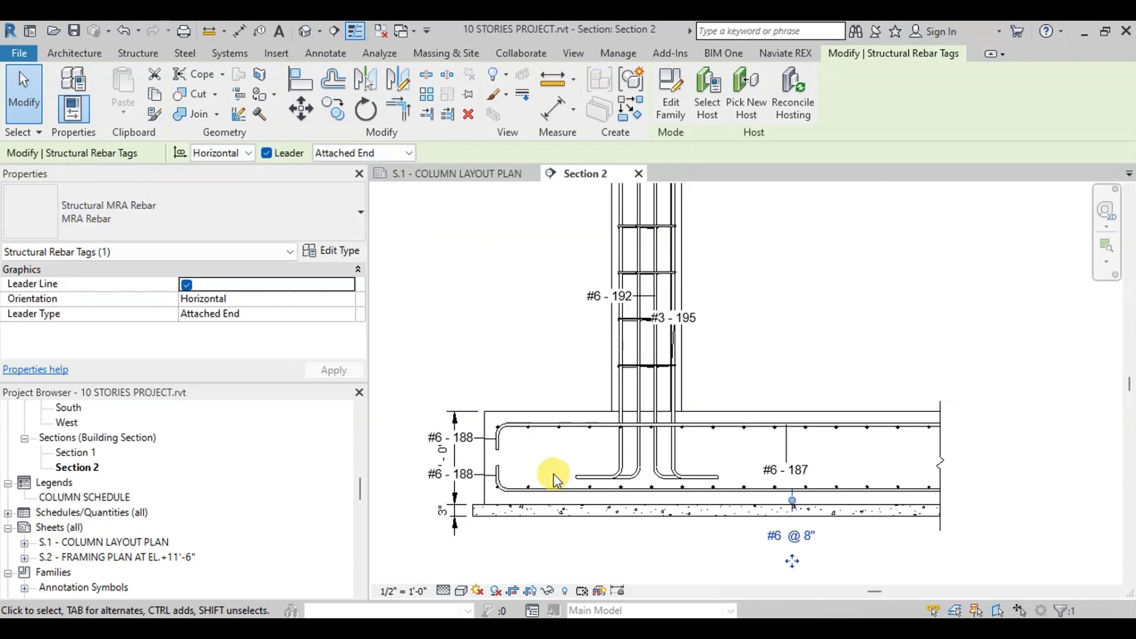
# Step: Match the remaining raft and column rebar tags to the MRA Rebar type of the bottom bar tag
pyautogui.moveTo(809, 509); pyautogui.dragTo(793, 474, button='middle')
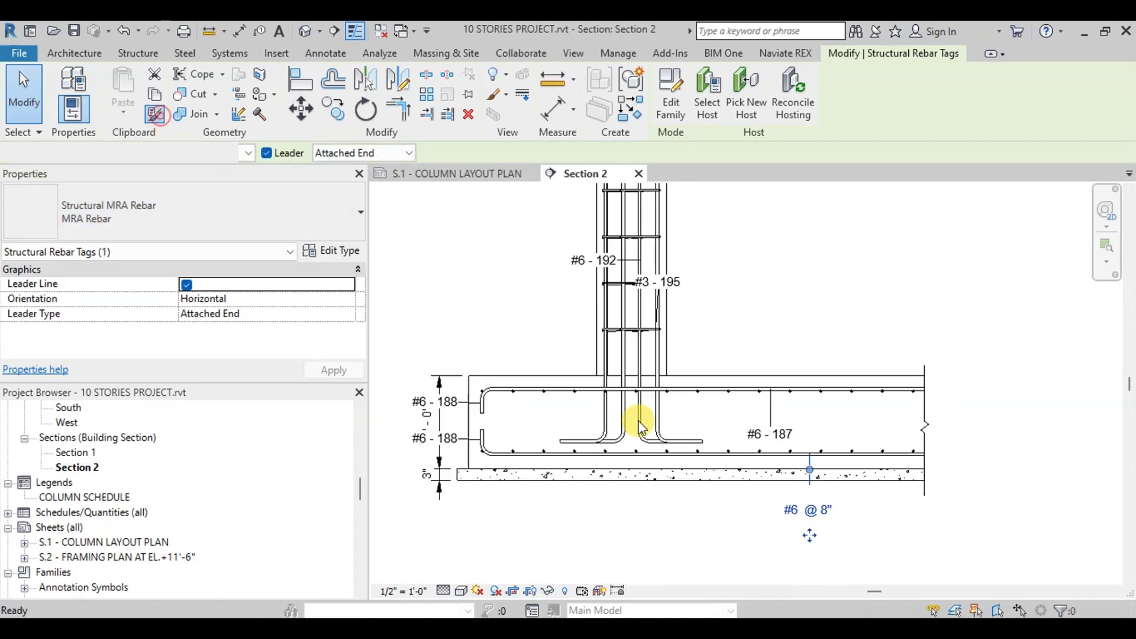
pyautogui.click(154, 113)
pyautogui.click(421, 436)
pyautogui.click(686, 284)
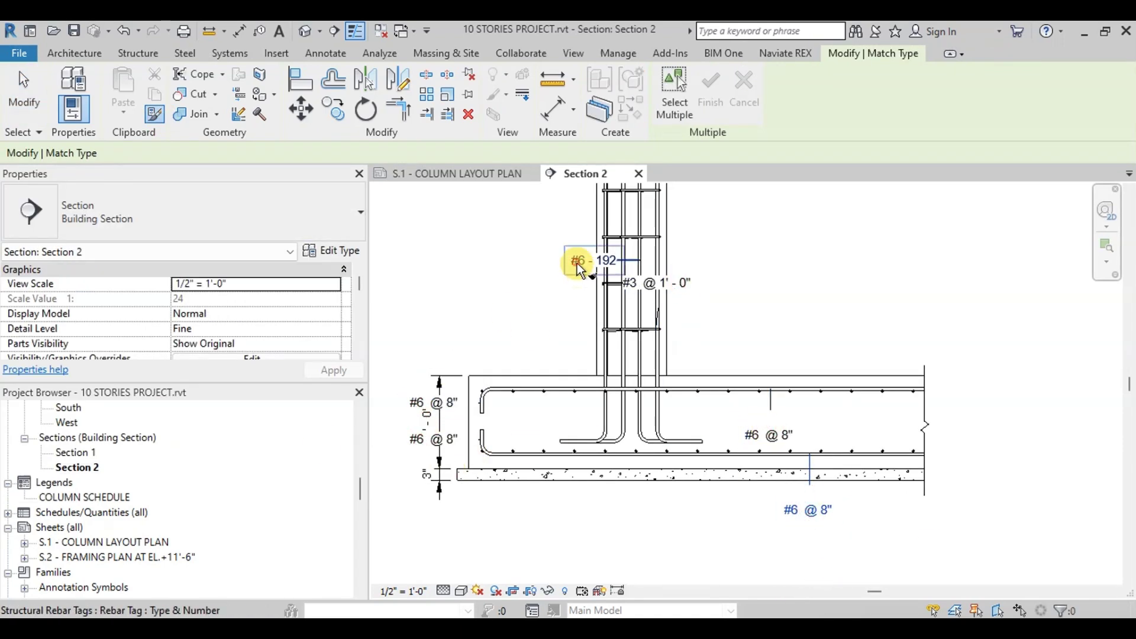
pyautogui.click(578, 258)
pyautogui.press('Escape')
# Step: Bend the leader of the tag beneath the raft and move the top bar tag above the raft's upper face
pyautogui.click(810, 518)
pyautogui.moveTo(810, 523); pyautogui.dragTo(753, 509)
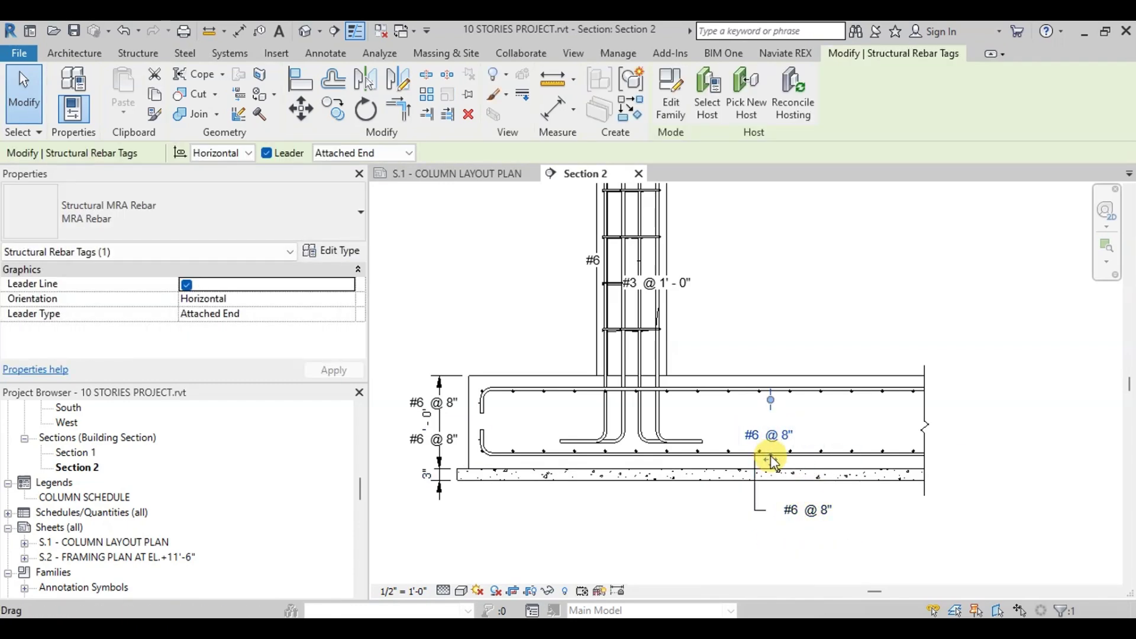
pyautogui.moveTo(769, 459); pyautogui.dragTo(780, 357)
# Step: Move the two tags of the hooked end bars clear of the raft dimensions, one above and one below, with bent leaders
pyautogui.click(432, 401)
pyautogui.moveTo(432, 402); pyautogui.dragTo(446, 346)
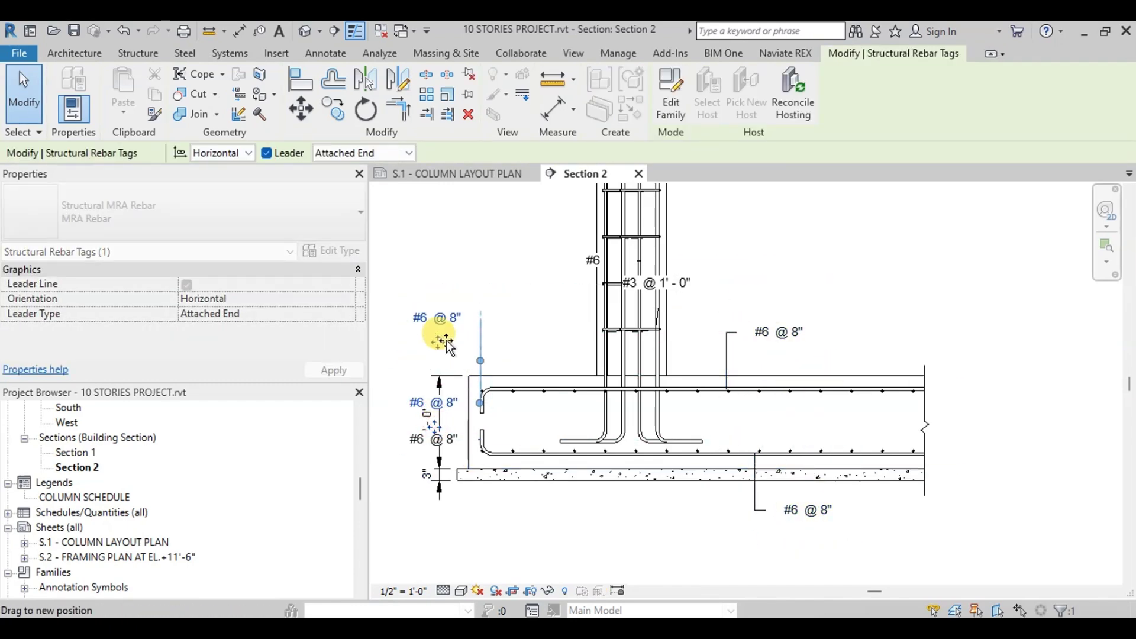
pyautogui.moveTo(410, 343); pyautogui.dragTo(453, 286, button='middle')
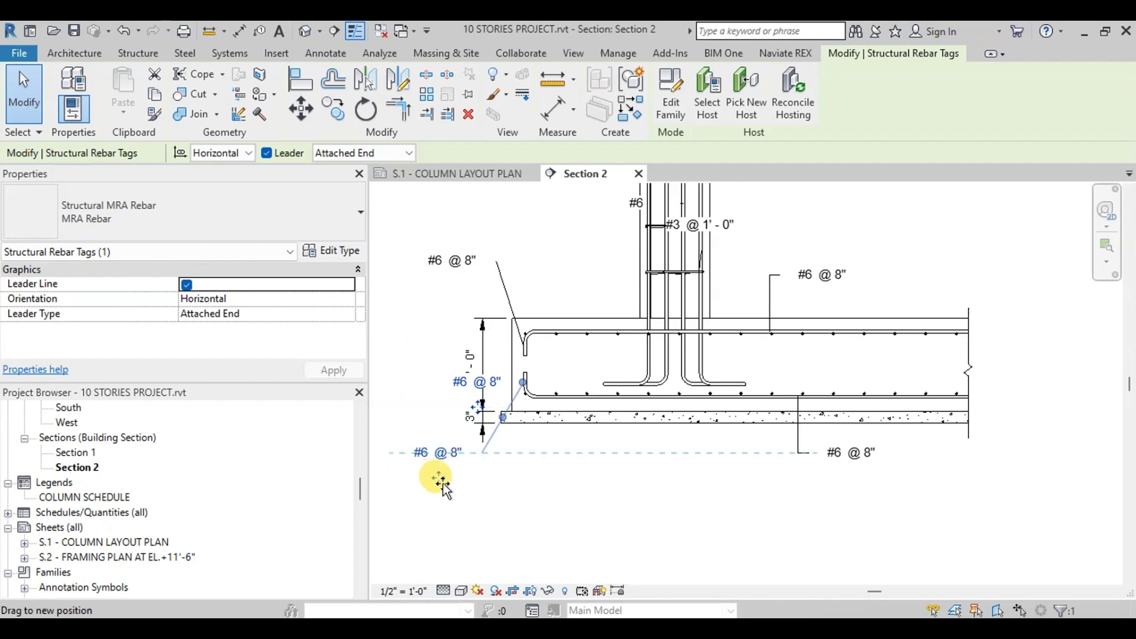
pyautogui.moveTo(441, 482); pyautogui.dragTo(446, 482)
pyautogui.moveTo(507, 418); pyautogui.dragTo(507, 452)
pyautogui.click(510, 265)
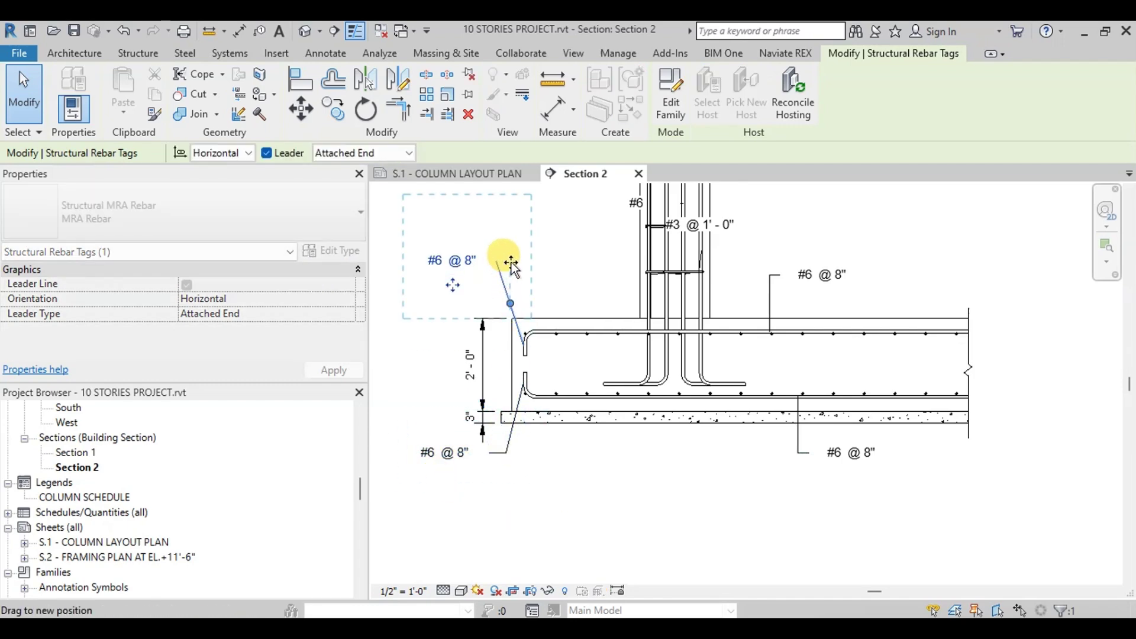
pyautogui.moveTo(512, 269); pyautogui.dragTo(515, 272)
pyautogui.click(583, 304)
# Step: Move the column tie tag outside the column's right face and give it an angled leader
pyautogui.scroll(1, 728, 246)
pyautogui.click(728, 246)
pyautogui.moveTo(736, 262); pyautogui.dragTo(703, 226)
pyautogui.scroll(-1, 659, 228)
pyautogui.scroll(1, 641, 304)
# Step: Place the vertical column bar tag outside the column's left face and set its type back to Rebar Tag Type & Number
pyautogui.click(640, 302)
pyautogui.moveTo(640, 304); pyautogui.dragTo(607, 289)
pyautogui.click(278, 223)
pyautogui.click(148, 278)
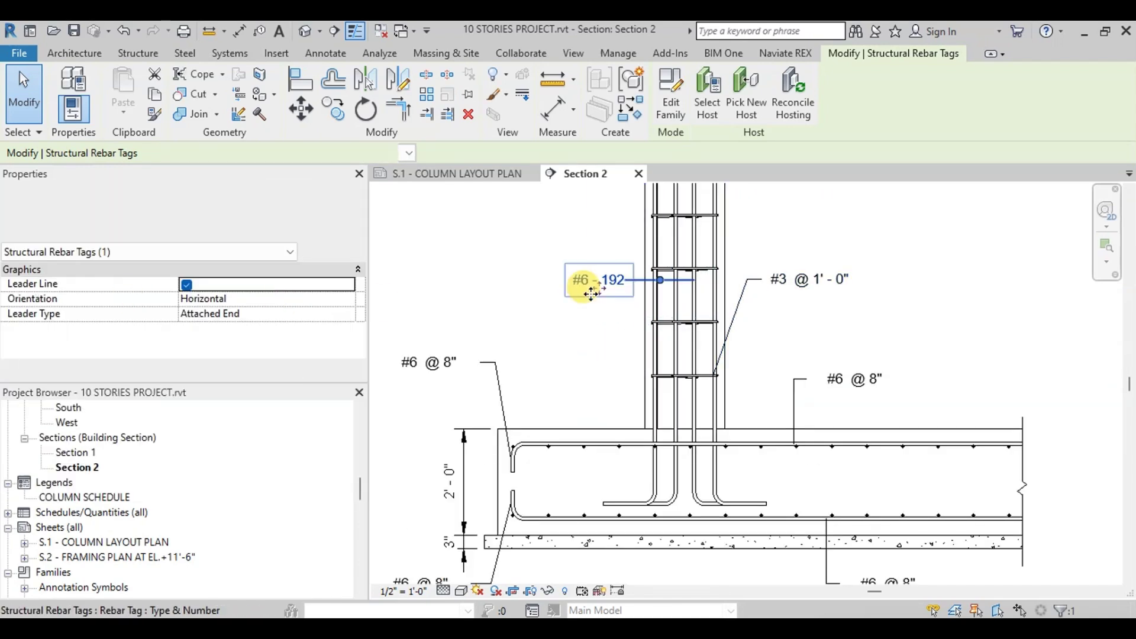
pyautogui.click(592, 325)
pyautogui.scroll(-2, 652, 294)
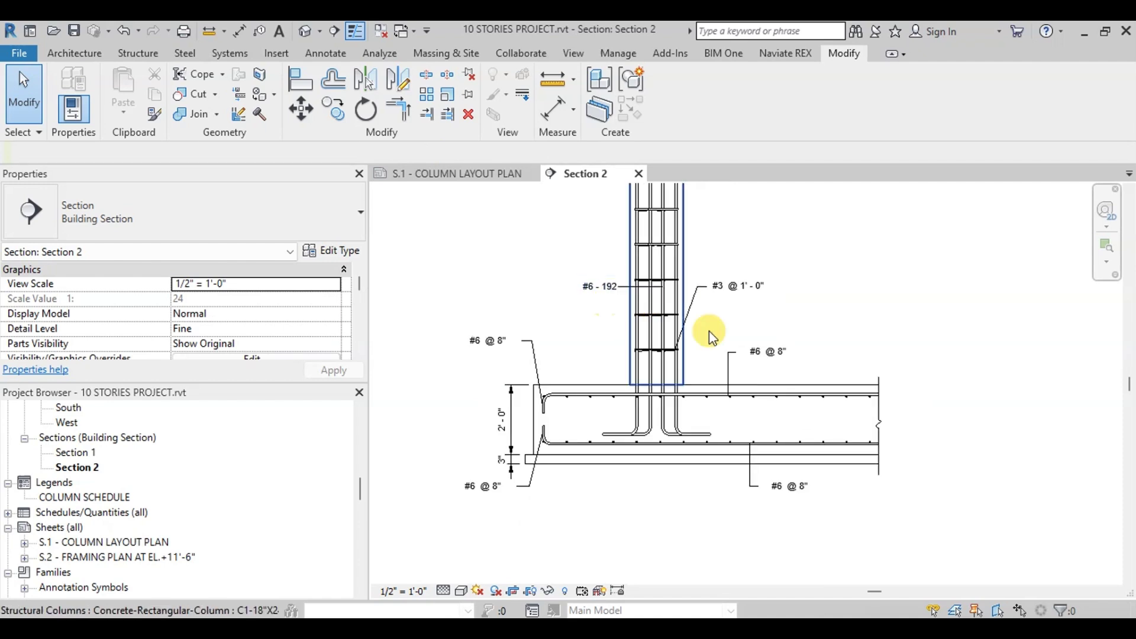
pyautogui.scroll(-1, 769, 474)
pyautogui.scroll(2, 792, 397)
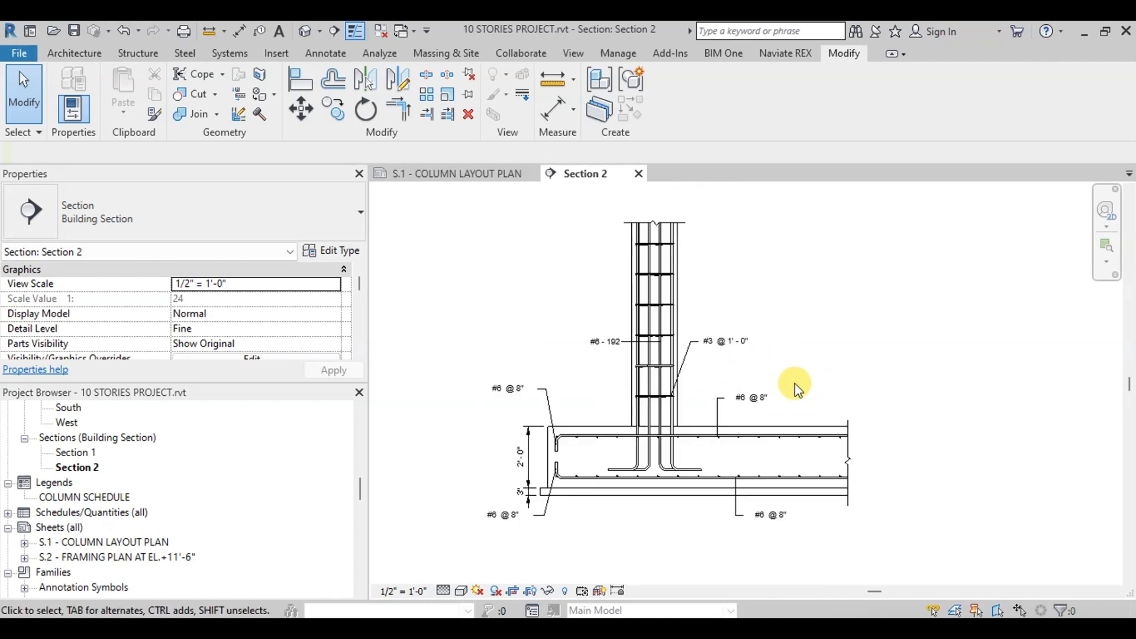
pyautogui.click(807, 395)
# Step: Place the Section 2 view on sheet S.1 - COLUMN LAYOUT PLAN, beside the column details and above the building section
pyautogui.click(450, 174)
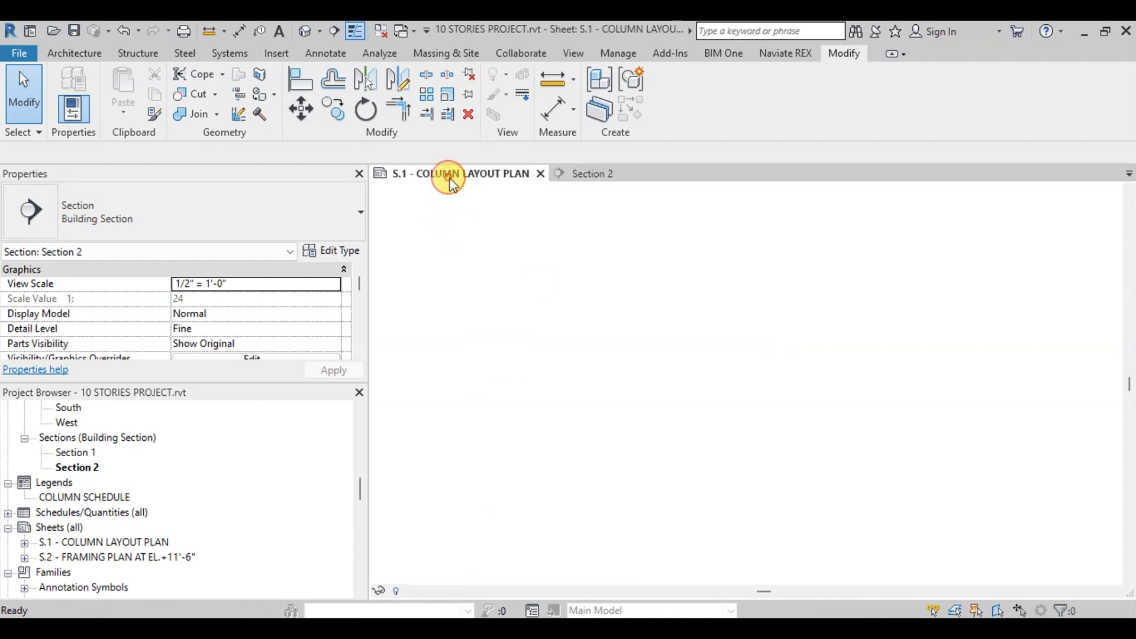
pyautogui.click(76, 468)
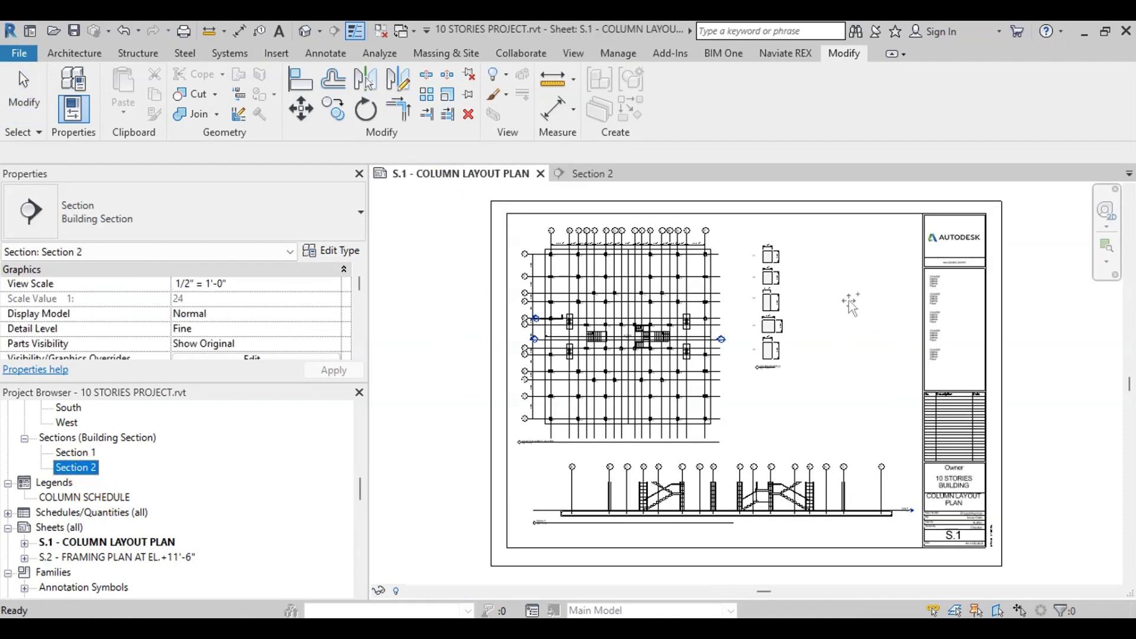
pyautogui.moveTo(846, 286); pyautogui.dragTo(847, 288)
pyautogui.click(857, 278)
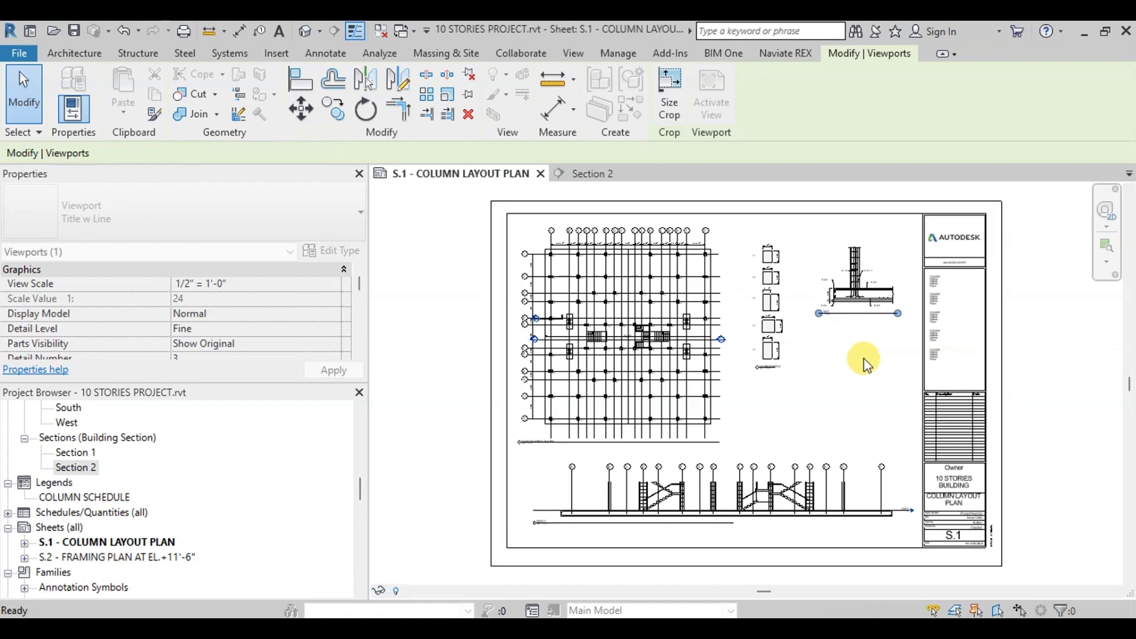
pyautogui.click(862, 352)
pyautogui.scroll(4, 885, 284)
pyautogui.scroll(4, 885, 274)
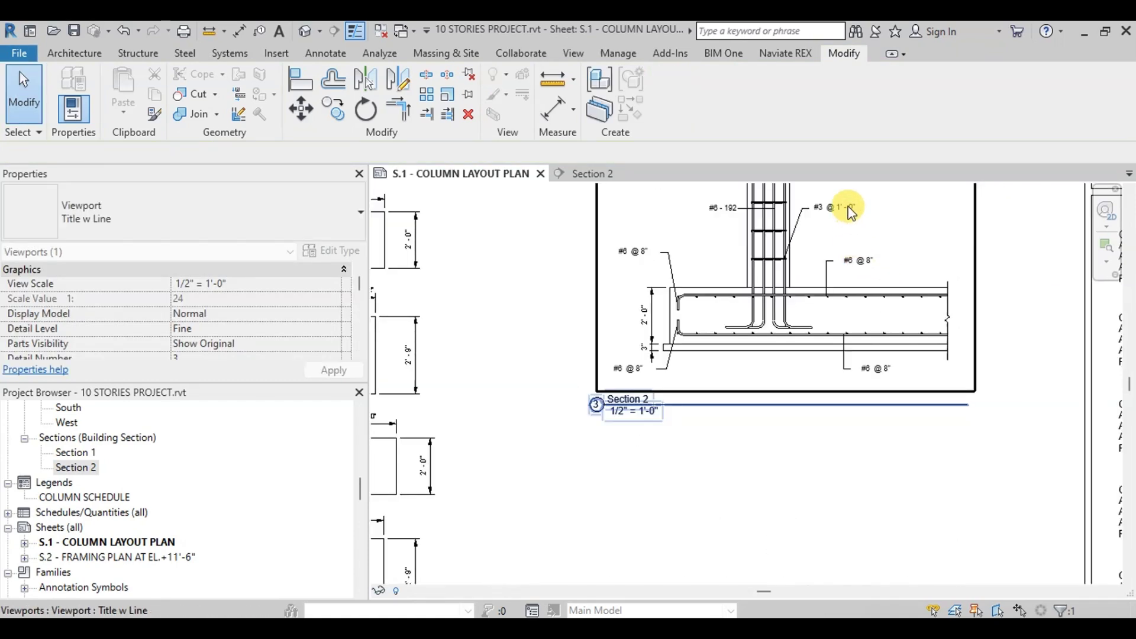
pyautogui.click(717, 524)
pyautogui.scroll(-2, 747, 471)
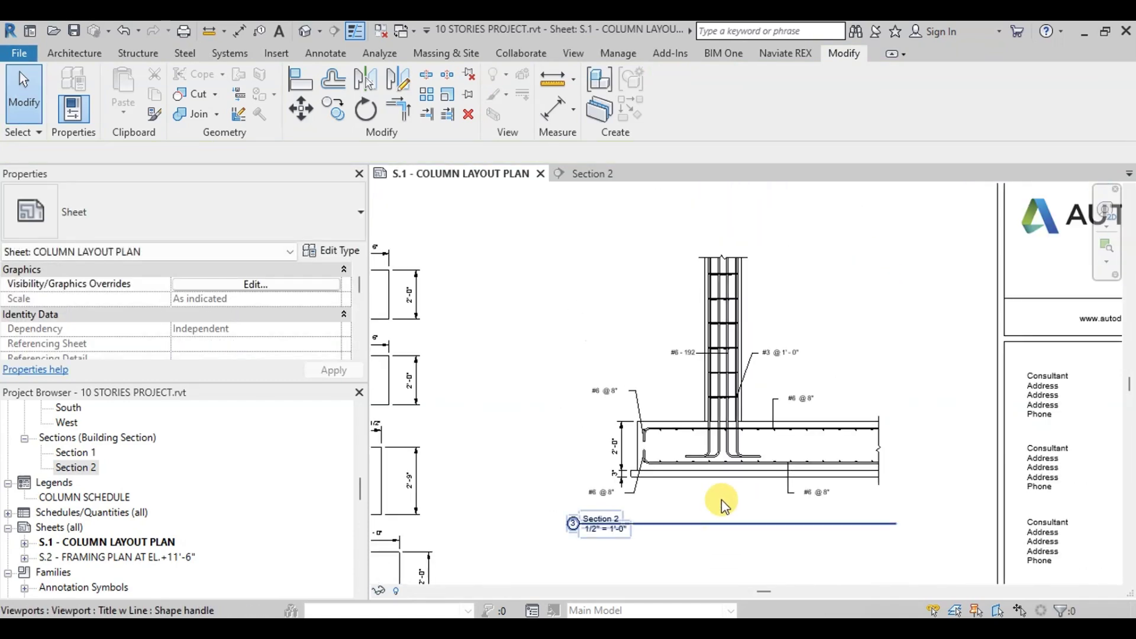
# Step: Rename the title of the placed Section 2 viewport to TYPICAL SECTION OF RAFT
pyautogui.click(740, 393)
pyautogui.click(609, 512)
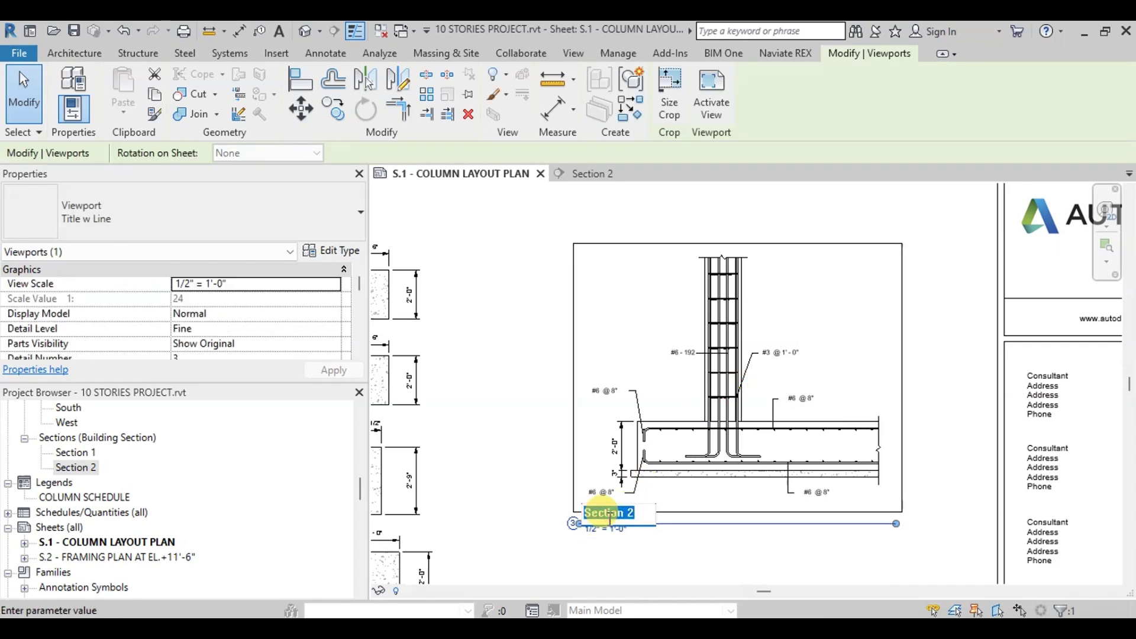
pyautogui.write('TYPICAL SECTION OF RAFT')
pyautogui.click(523, 401)
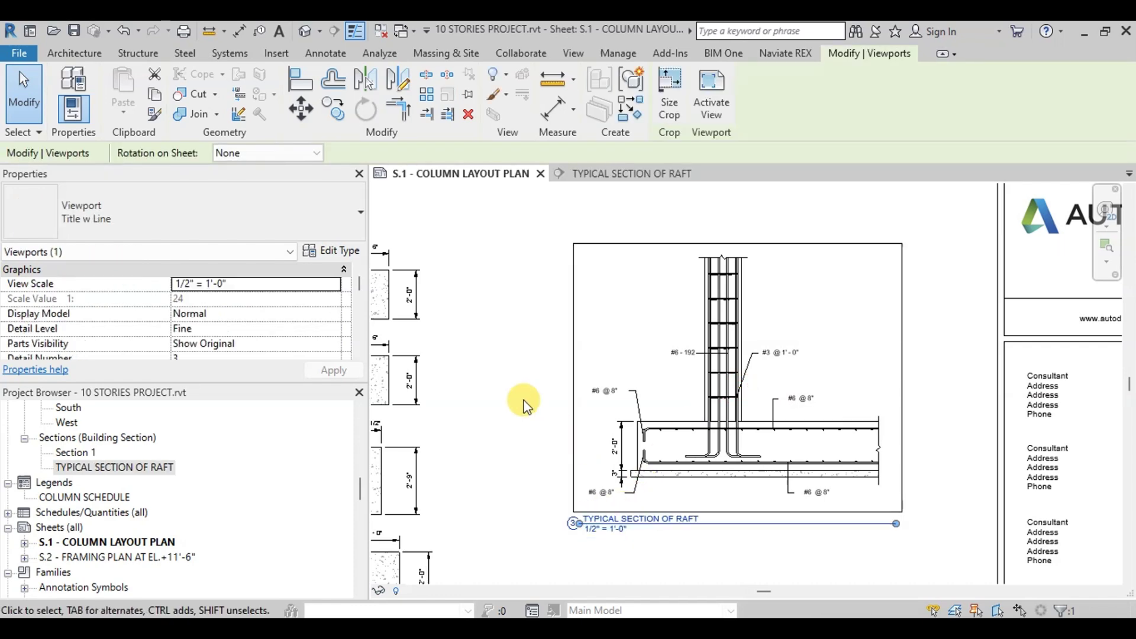
pyautogui.click(518, 402)
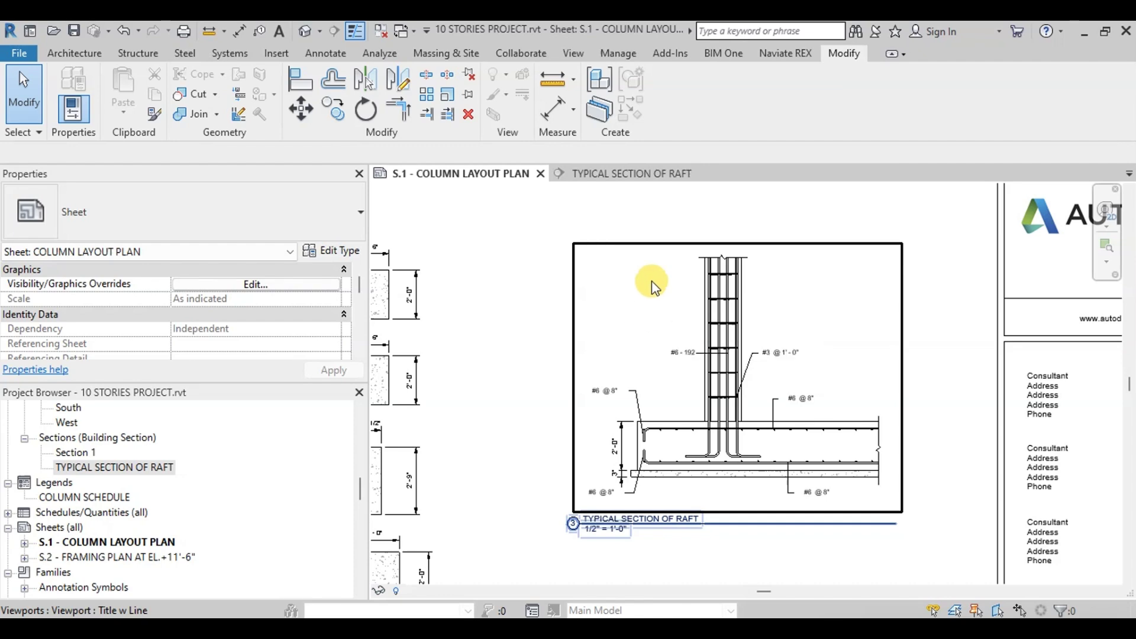
# Step: Draw a vertical section line left of the column in the TYPICAL SECTION OF RAFT view
pyautogui.click(637, 171)
pyautogui.click(573, 53)
pyautogui.click(529, 76)
pyautogui.click(575, 273)
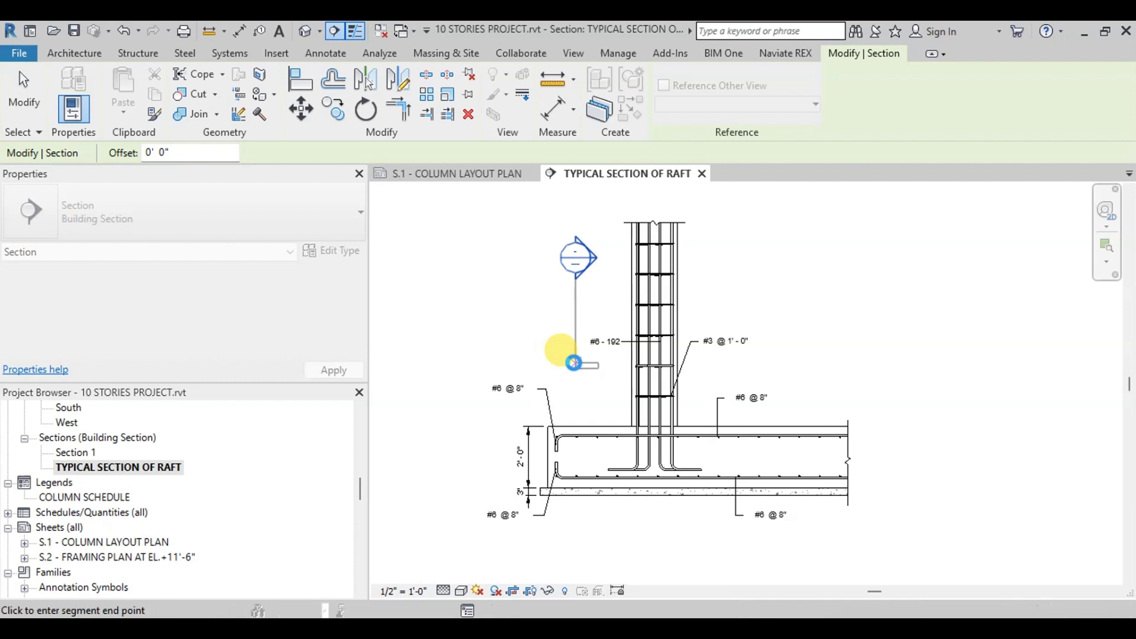
pyautogui.click(573, 363)
# Step: Rotate the new section line to horizontal, facing downward, and move it so that it cuts across the column
pyautogui.press('r')
pyautogui.press('o')
pyautogui.click(578, 198)
pyautogui.click(741, 319)
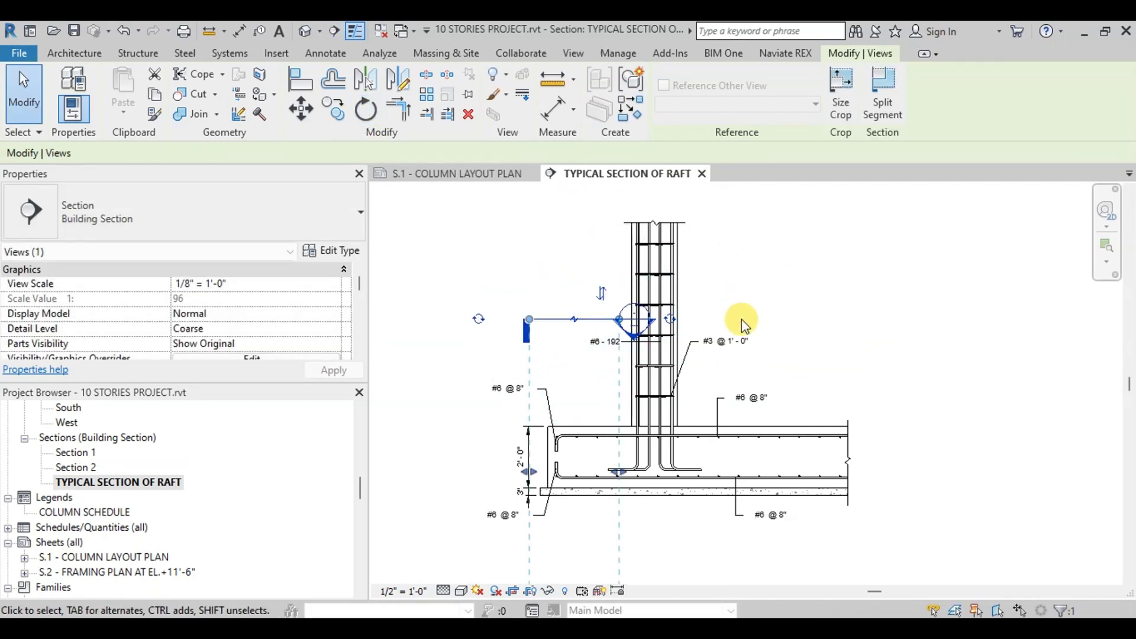
pyautogui.moveTo(634, 314); pyautogui.dragTo(724, 284)
pyautogui.scroll(-2, 655, 330)
pyautogui.scroll(4, 776, 360)
pyautogui.press('Escape')
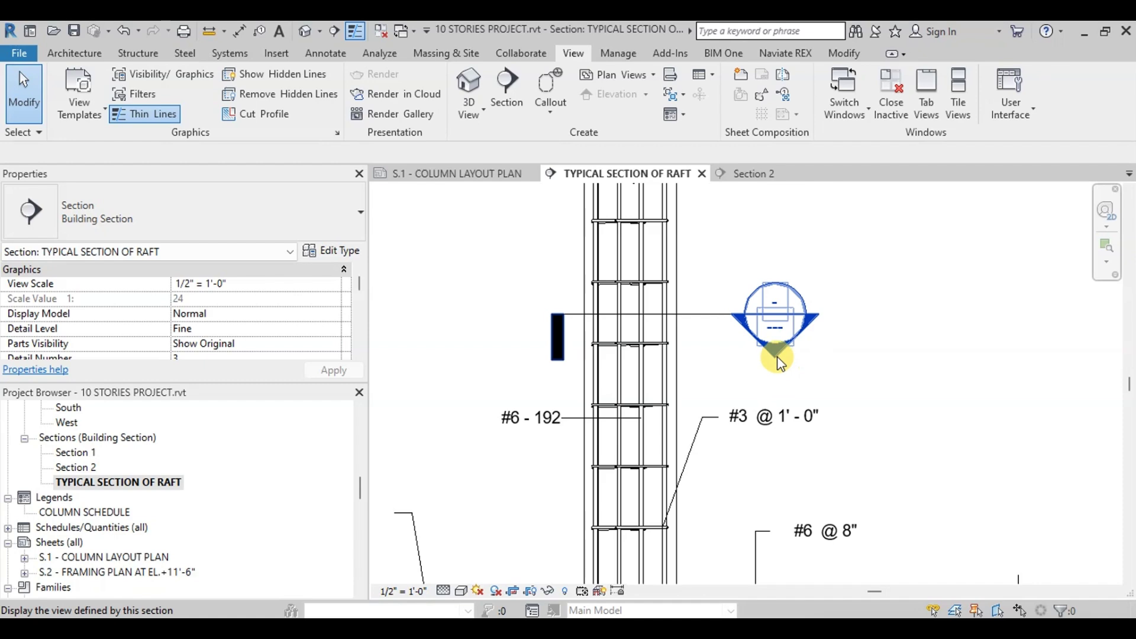
# Step: Open the section cut across the column and hide the raft section mark, the grid lines and the outer boundary in it
pyautogui.doubleClick(777, 358)
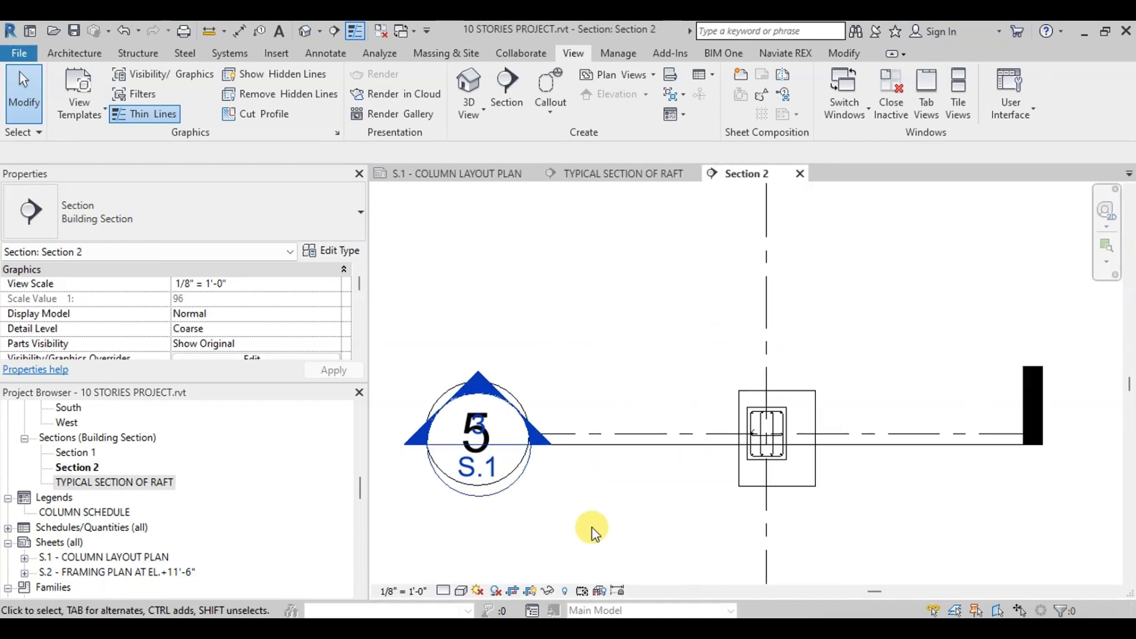
pyautogui.rightClick(879, 435)
pyautogui.moveTo(946, 321)
pyautogui.click(802, 321)
pyautogui.rightClick(873, 422)
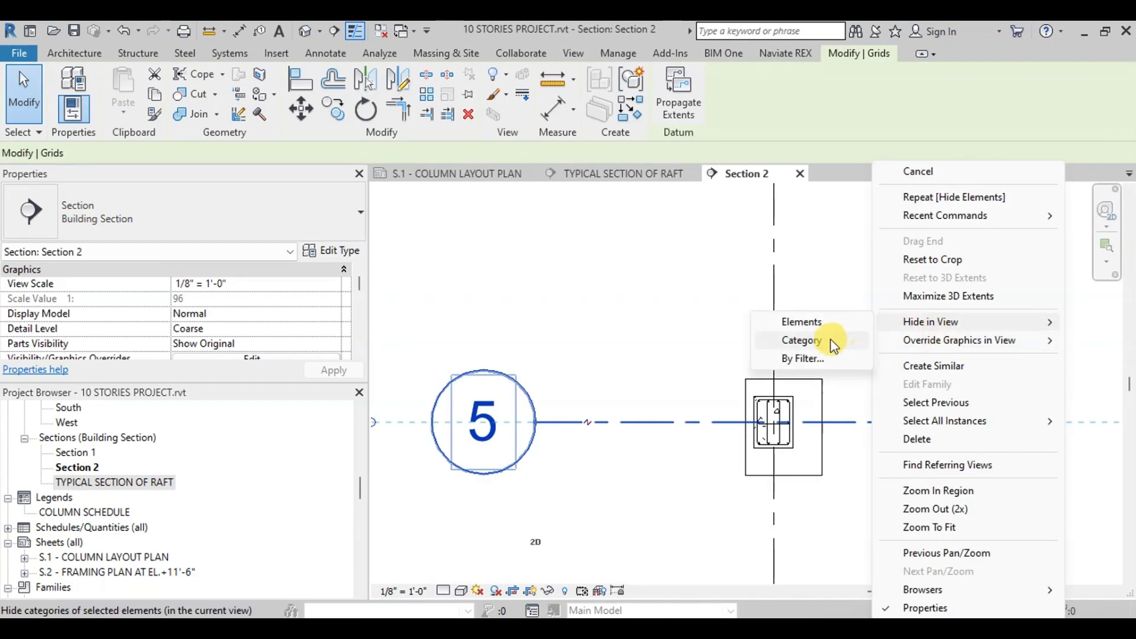
pyautogui.click(847, 339)
pyautogui.rightClick(887, 426)
pyautogui.click(1017, 326)
# Step: Add an aligned dimension across the column's width, placed above the cross-section
pyautogui.click(325, 52)
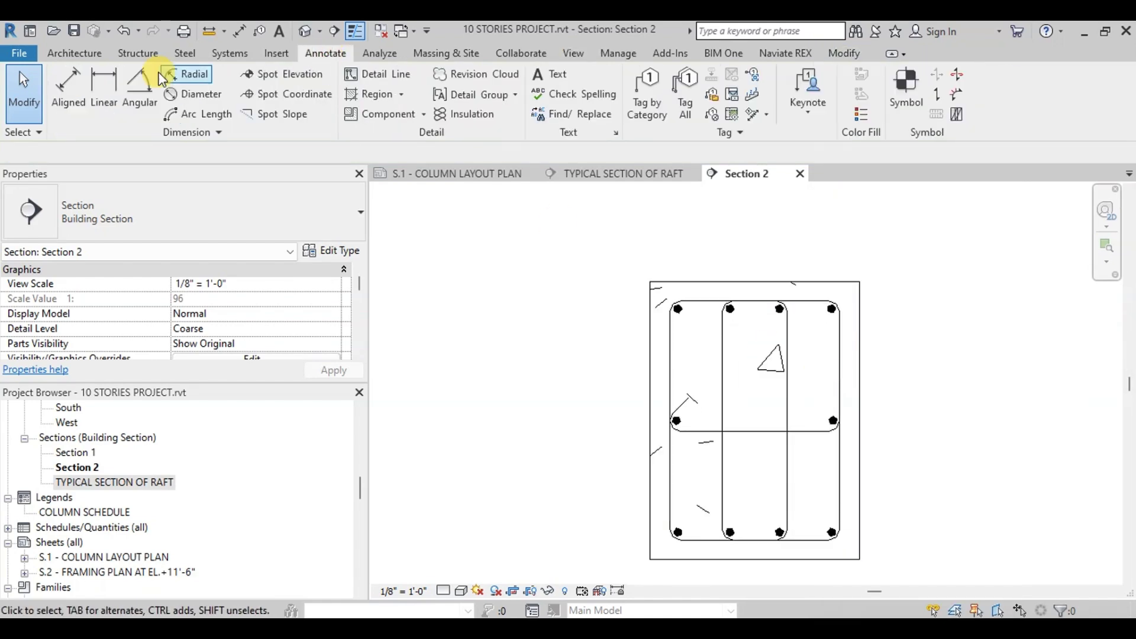
pyautogui.click(60, 95)
pyautogui.click(654, 317)
pyautogui.click(879, 325)
pyautogui.scroll(-2, 882, 313)
pyautogui.click(889, 296)
# Step: Set the view scale to 1/2" = 1'-0" and add an aligned dimension for the column's 2'-0" side
pyautogui.click(403, 591)
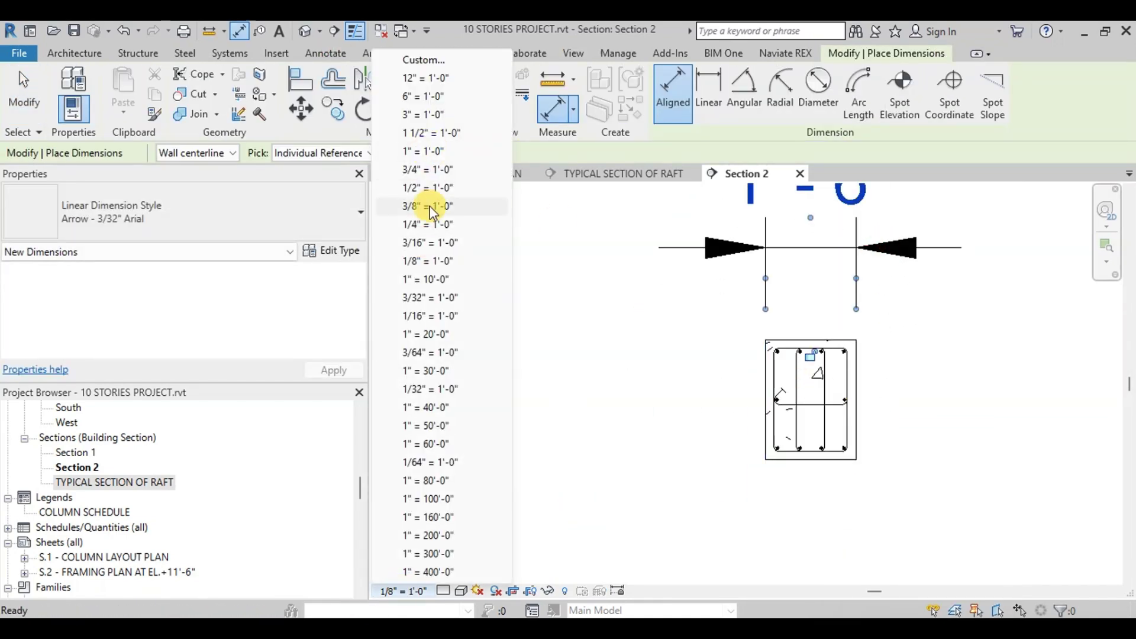
pyautogui.click(432, 187)
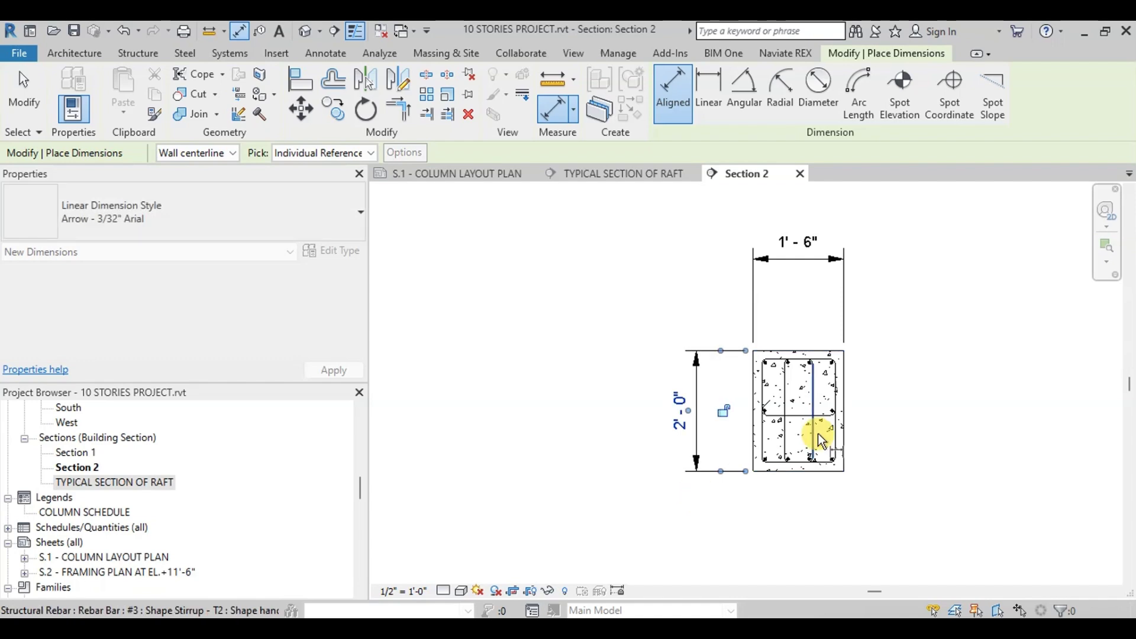
pyautogui.press('Escape')
pyautogui.press('Escape')
# Step: Override the graphics by category for the column and its rebar so that the cut pattern foreground is not visible
pyautogui.scroll(2, 708, 355)
pyautogui.click(708, 354)
pyautogui.click(667, 307)
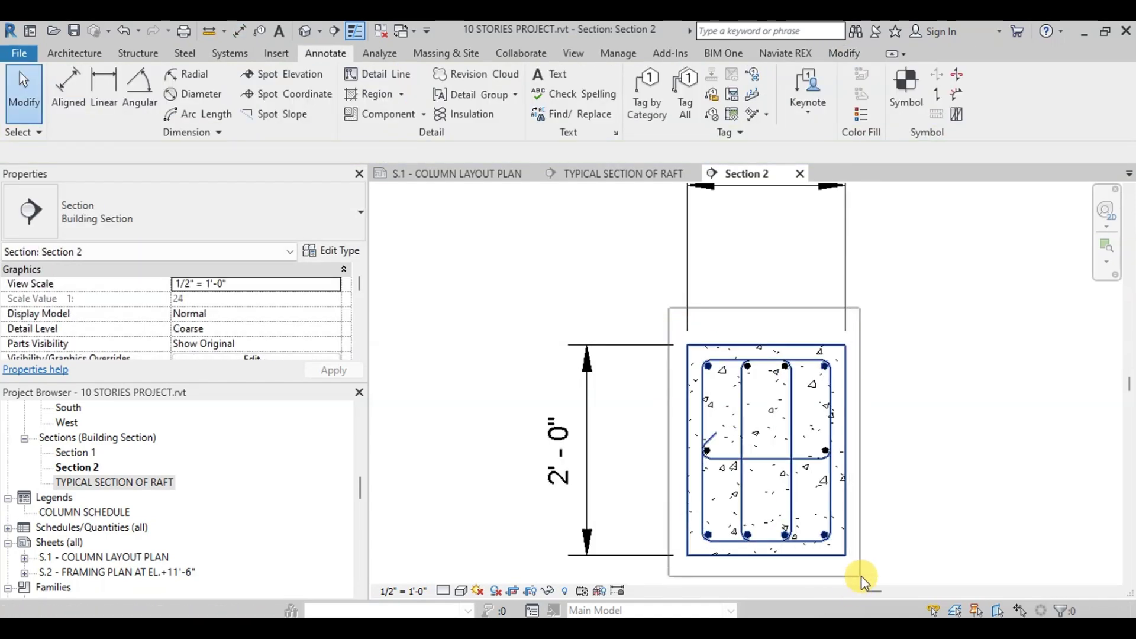
pyautogui.moveTo(860, 576); pyautogui.dragTo(861, 576)
pyautogui.rightClick(812, 382)
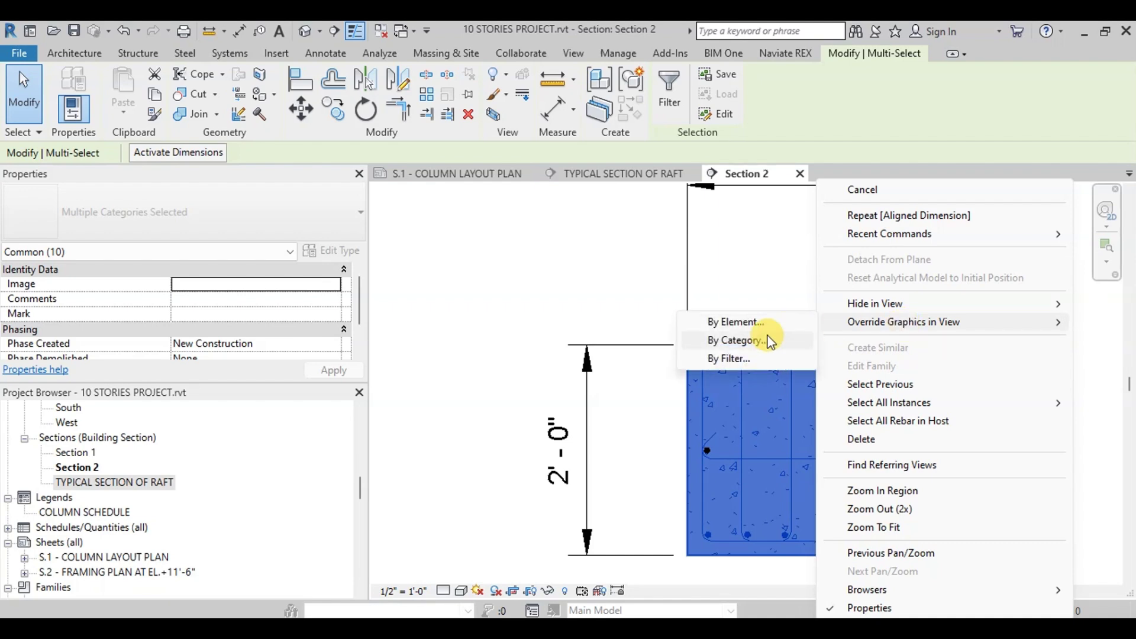
pyautogui.click(738, 341)
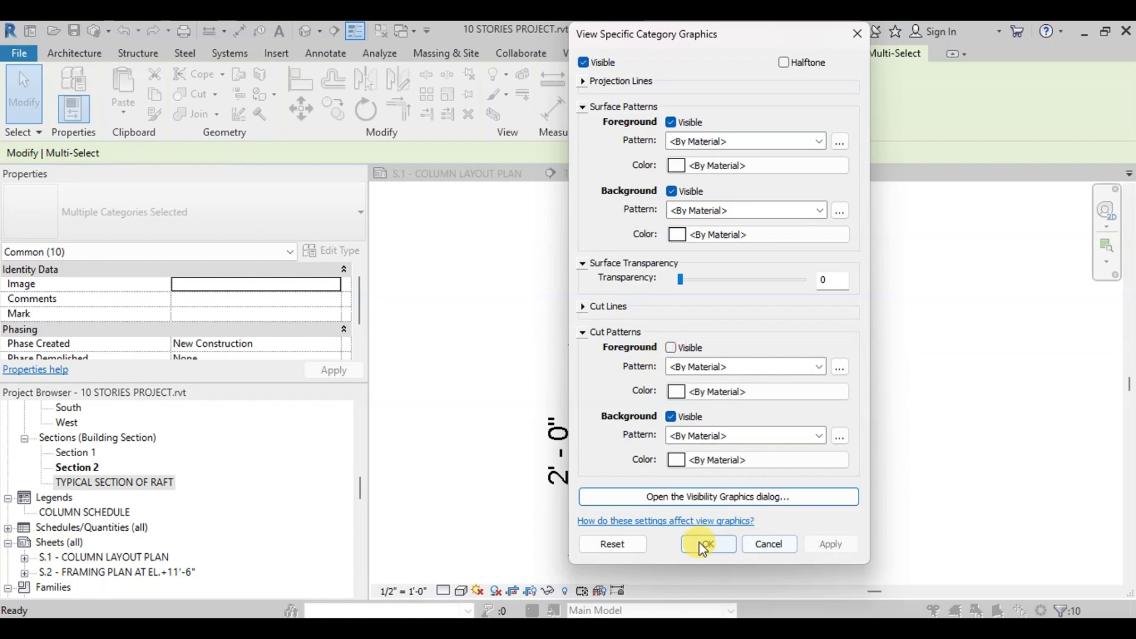
pyautogui.click(732, 547)
pyautogui.click(894, 451)
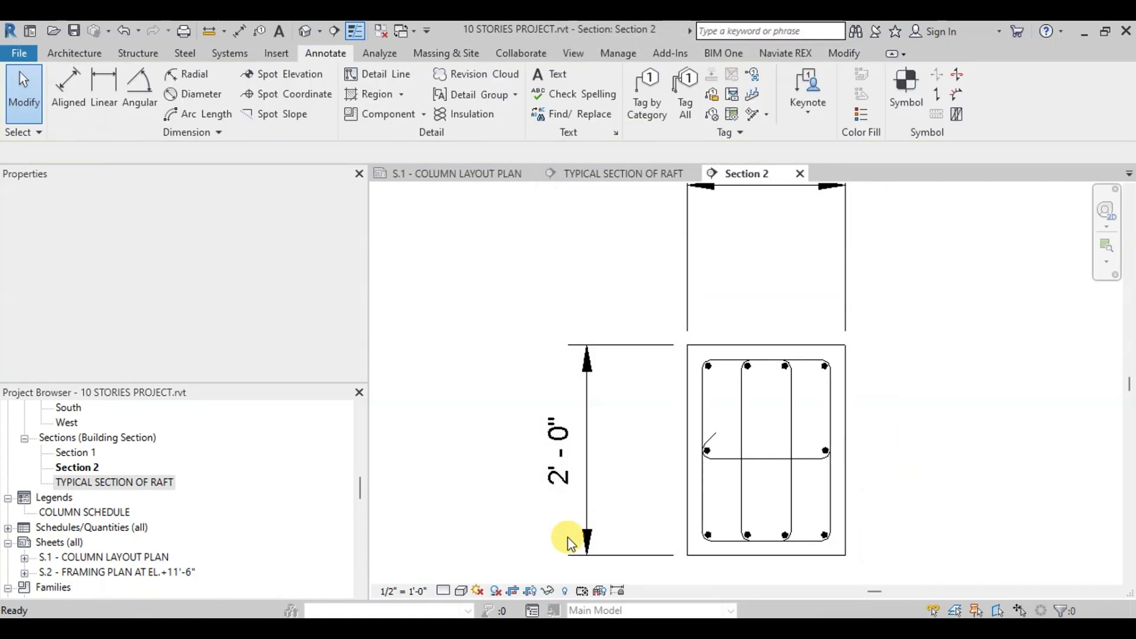
# Step: Set the detail level of the column cross-section view to Fine
pyautogui.click(445, 591)
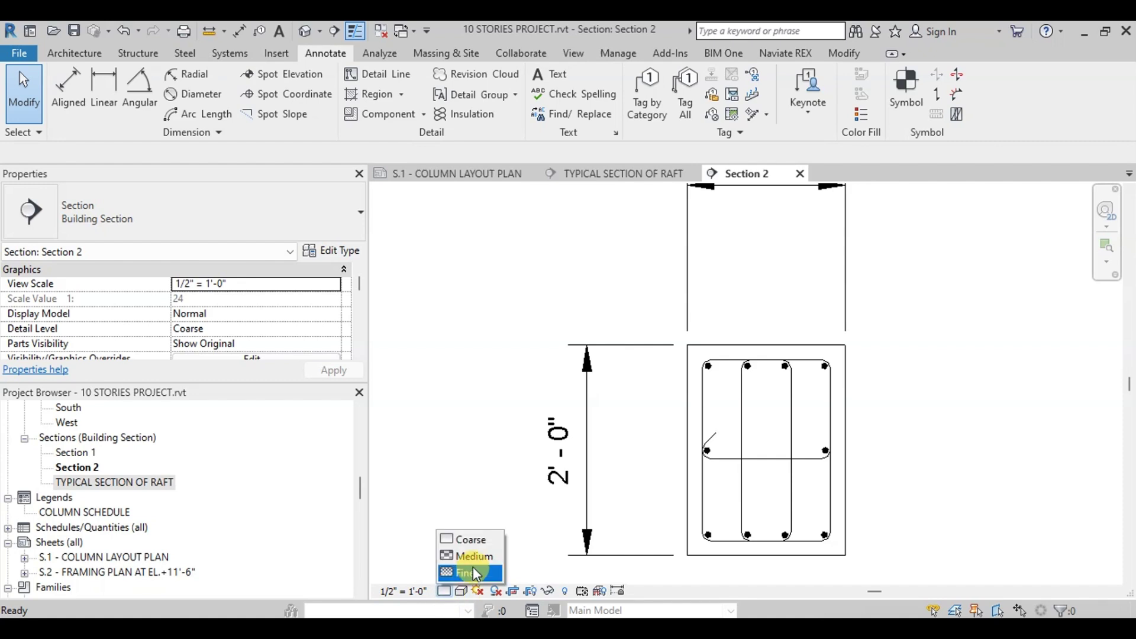
pyautogui.click(473, 572)
pyautogui.scroll(-1, 730, 317)
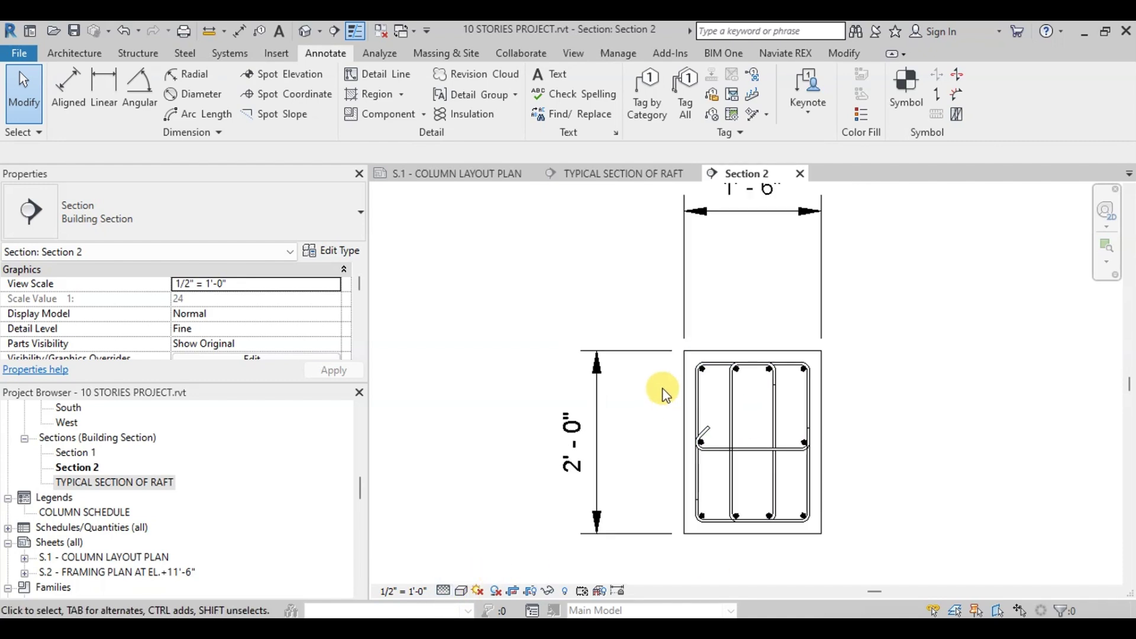
# Step: Tag the outer and inner stirrups by category and switch the inner stirrup's tag to the Structural MRA Rebar type
pyautogui.scroll(1, 729, 317)
pyautogui.click(646, 95)
pyautogui.click(814, 393)
pyautogui.click(772, 481)
pyautogui.press('Escape')
pyautogui.click(909, 473)
pyautogui.click(207, 213)
pyautogui.click(126, 412)
pyautogui.click(920, 533)
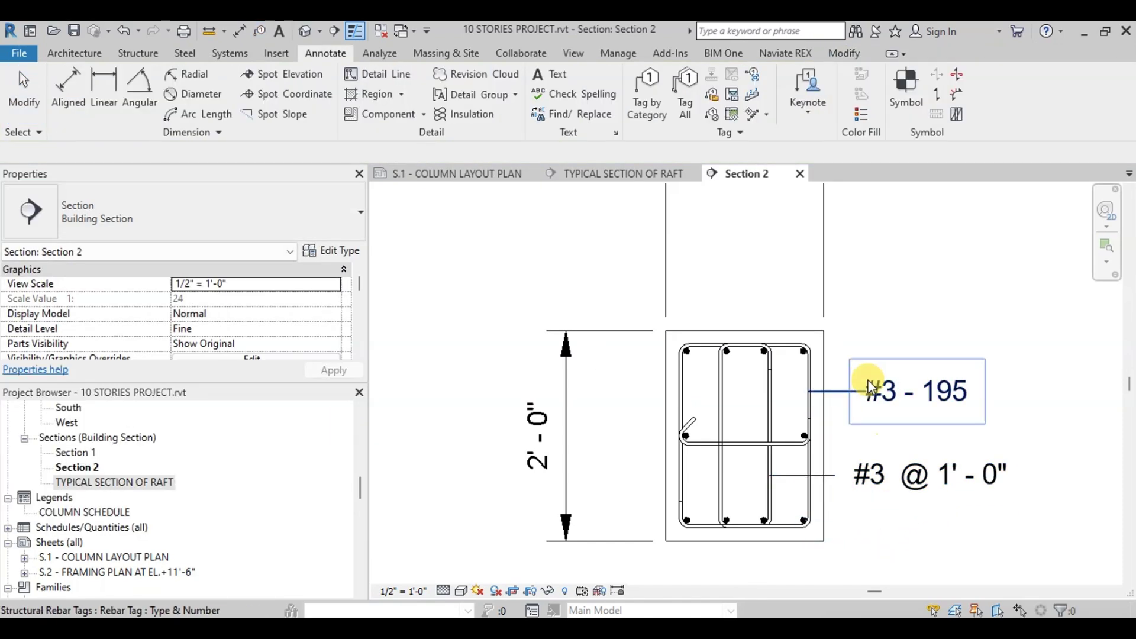
# Step: Move the outer stirrup's tag above the column's upper corner and bend its leader down to the stirrup
pyautogui.keyDown('ctrl'); pyautogui.moveTo(943, 414); pyautogui.dragTo(958, 358); pyautogui.keyUp('ctrl')
pyautogui.moveTo(851, 326); pyautogui.dragTo(844, 287)
pyautogui.click(846, 407)
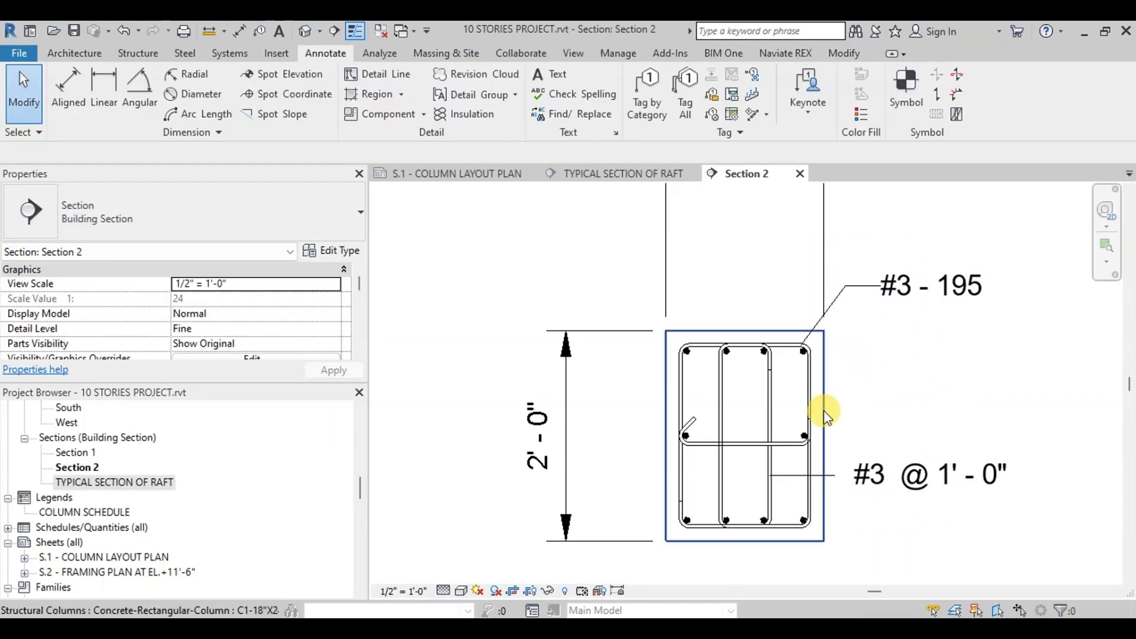
# Step: Tag the vertical bar in the column's upper corner by category and place the tag outside the column, between the stirrup tags
pyautogui.click(634, 94)
pyautogui.scroll(3, 801, 350)
pyautogui.click(793, 347)
pyautogui.scroll(-2, 793, 347)
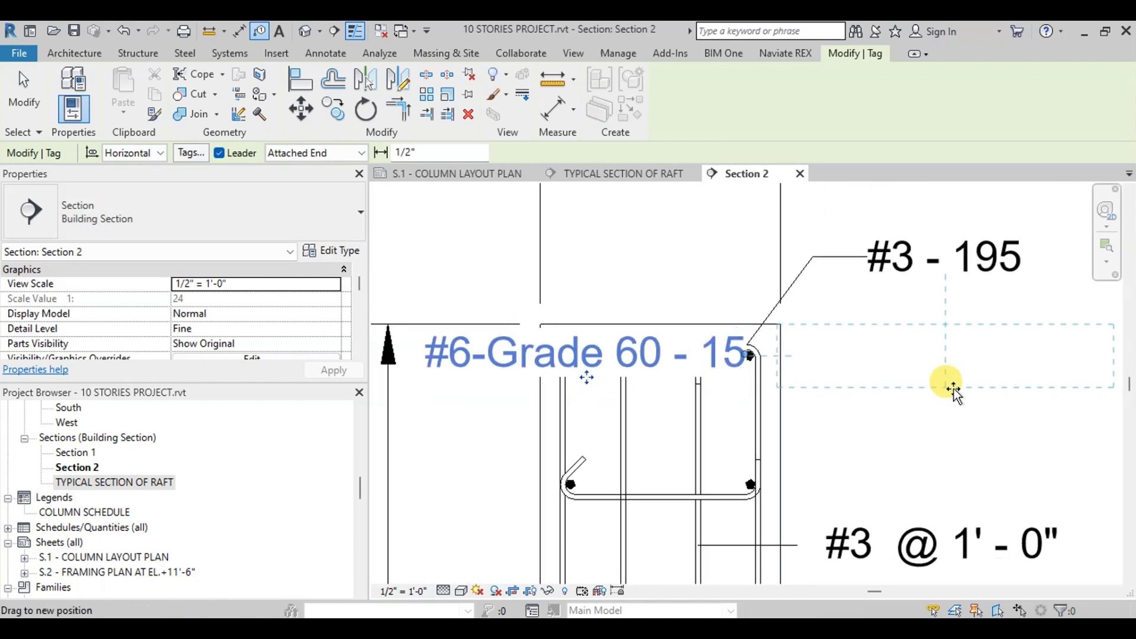
pyautogui.moveTo(978, 421); pyautogui.dragTo(976, 421)
pyautogui.scroll(-2, 793, 375)
pyautogui.press('Escape')
# Step: Edit the type of the outer stirrup's Type & Number tag to give its leader a filled arrowhead
pyautogui.click(863, 339)
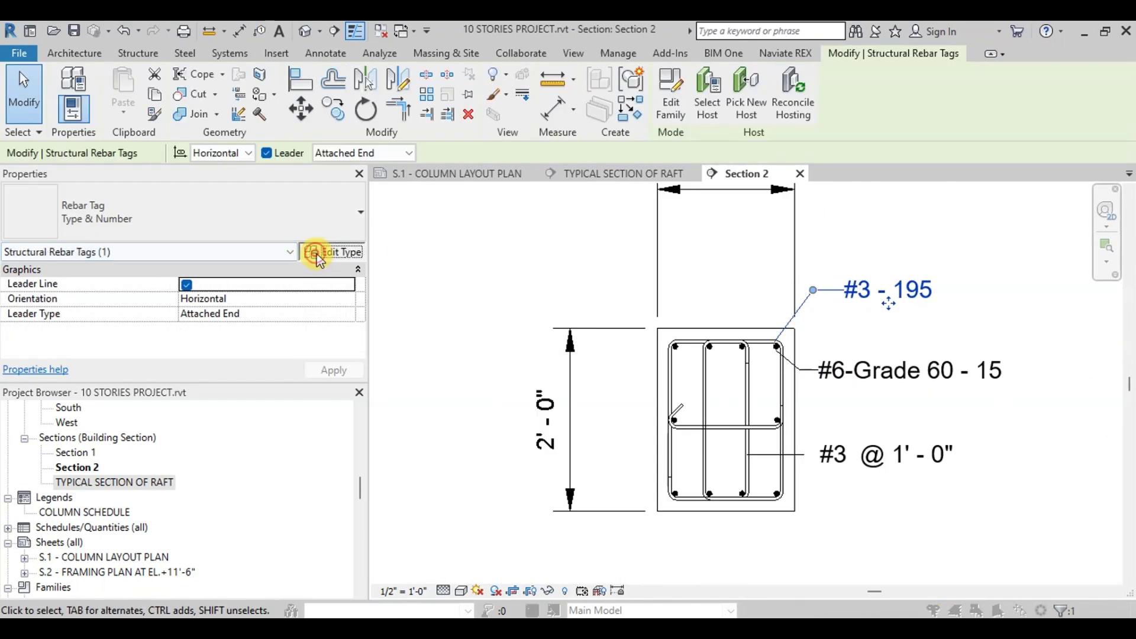
pyautogui.click(324, 251)
pyautogui.click(583, 354)
pyautogui.click(654, 398)
pyautogui.click(922, 592)
pyautogui.press('Escape')
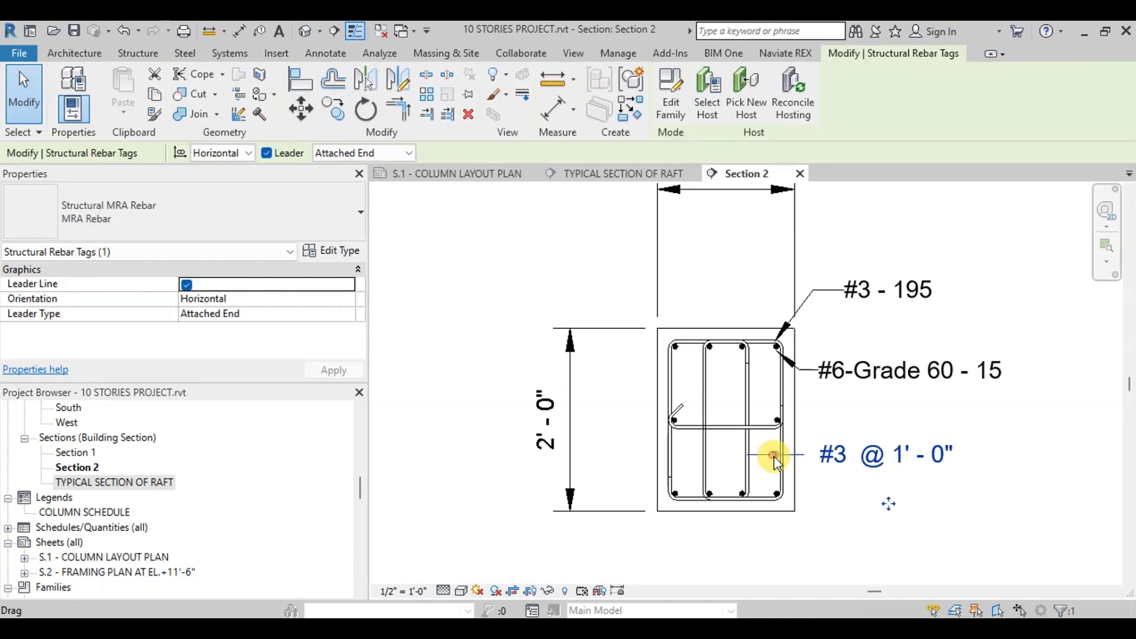
# Step: Edit the type of the inner stirrup's MRA Rebar tag to give its leader a filled arrowhead
pyautogui.click(768, 456)
pyautogui.click(325, 250)
pyautogui.click(914, 307)
pyautogui.click(922, 593)
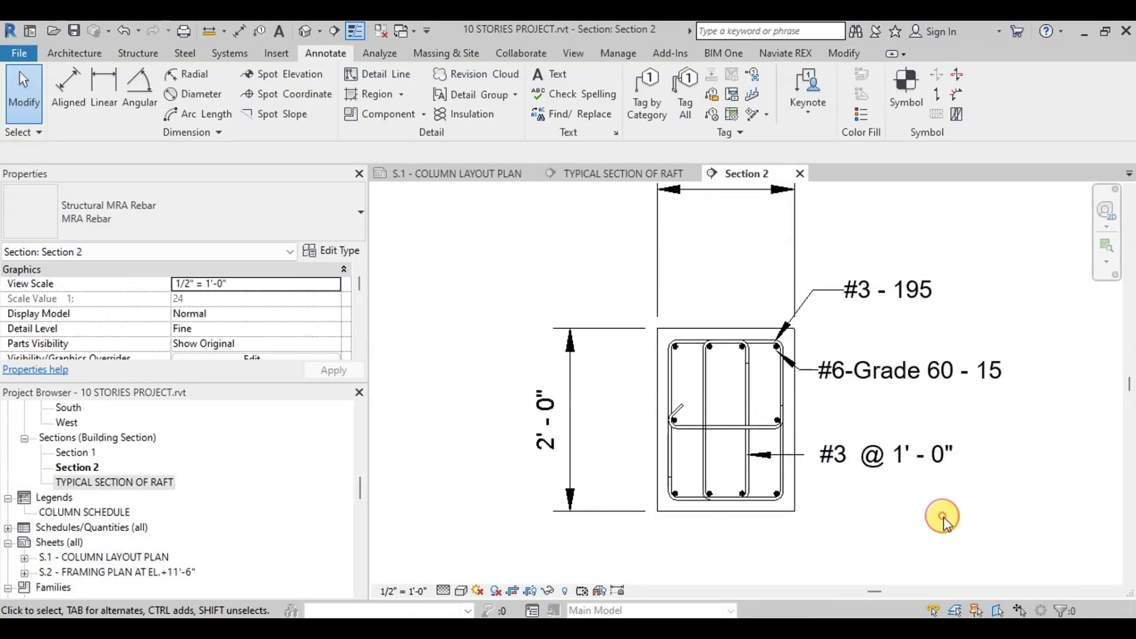
pyautogui.scroll(-1, 850, 512)
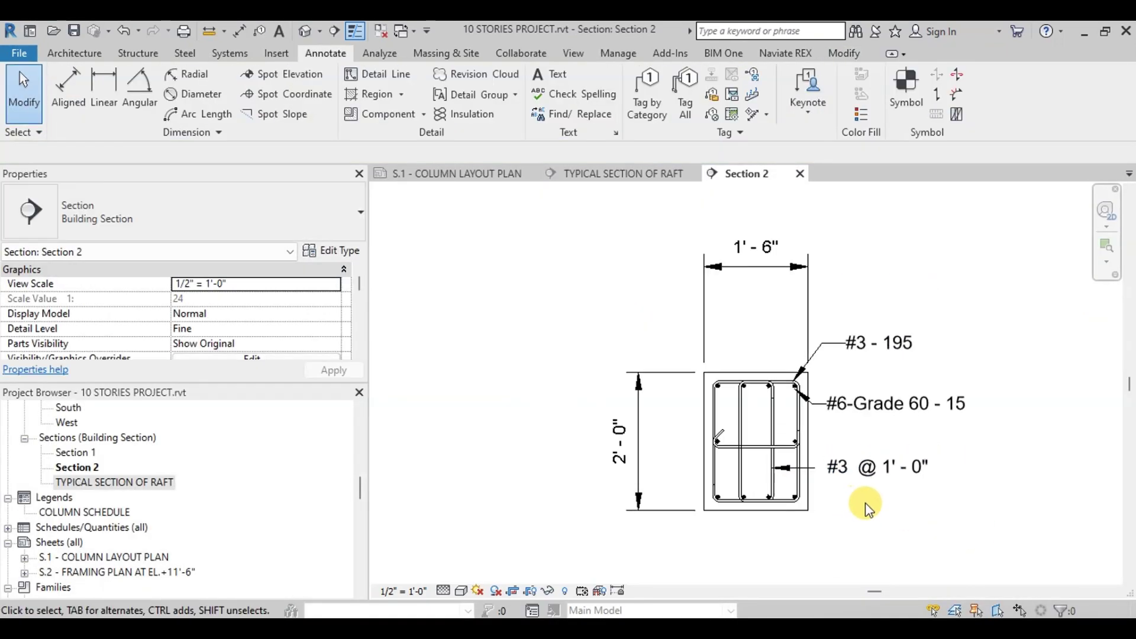
# Step: Place the Section 2 view on sheet S.1 - COLUMN LAYOUT PLAN, below the TYPICAL SECTION OF RAFT viewport
pyautogui.click(438, 176)
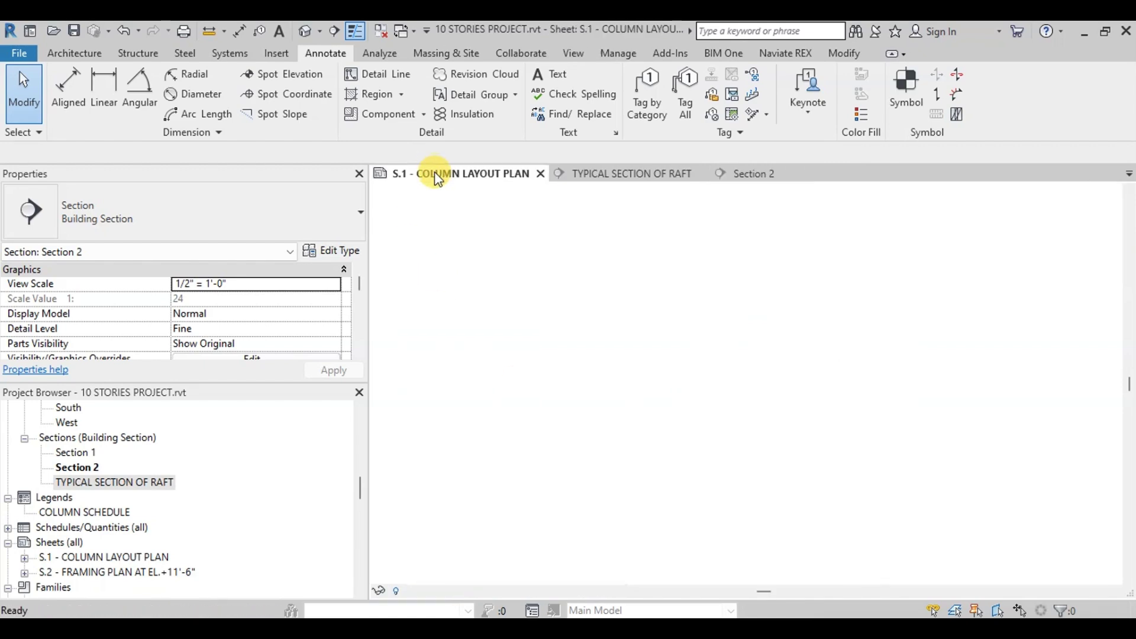
pyautogui.moveTo(76, 467); pyautogui.dragTo(857, 406)
pyautogui.click(859, 412)
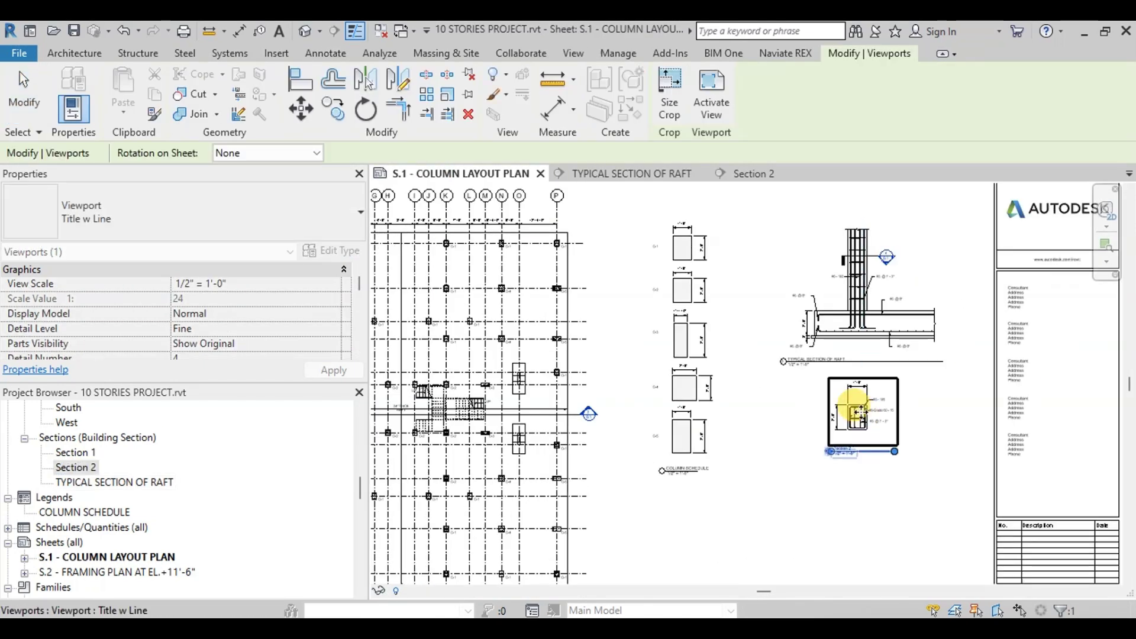
pyautogui.click(654, 399)
# Step: Rename the title of the newly placed Section 2 viewport below the column cross-section
pyautogui.scroll(7, 663, 381)
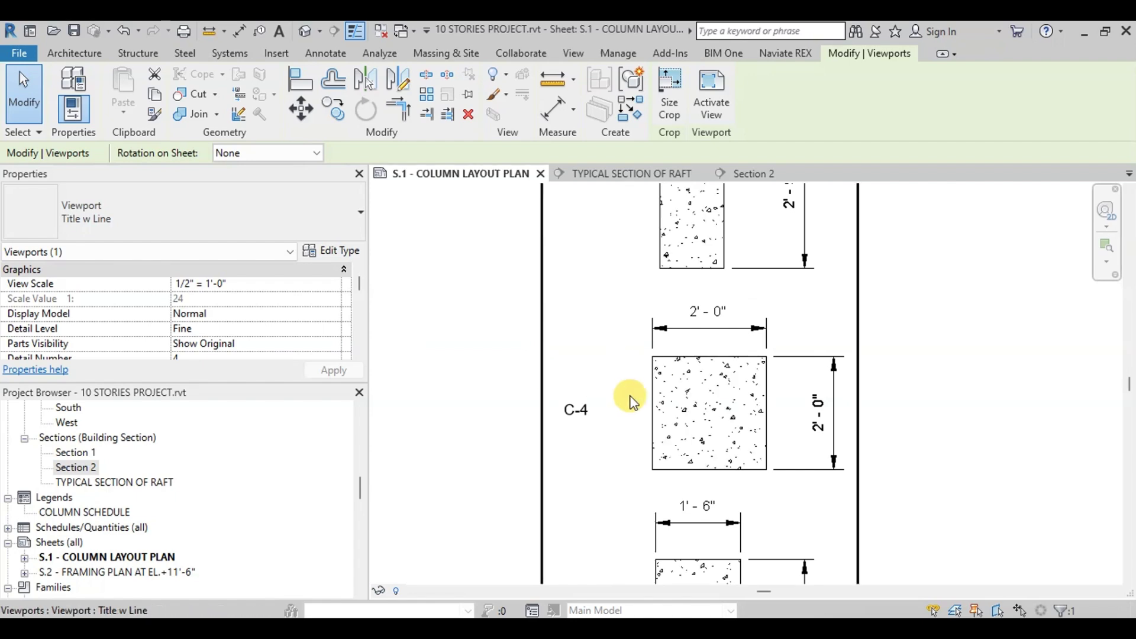
pyautogui.scroll(-5, 524, 373)
pyautogui.scroll(5, 938, 451)
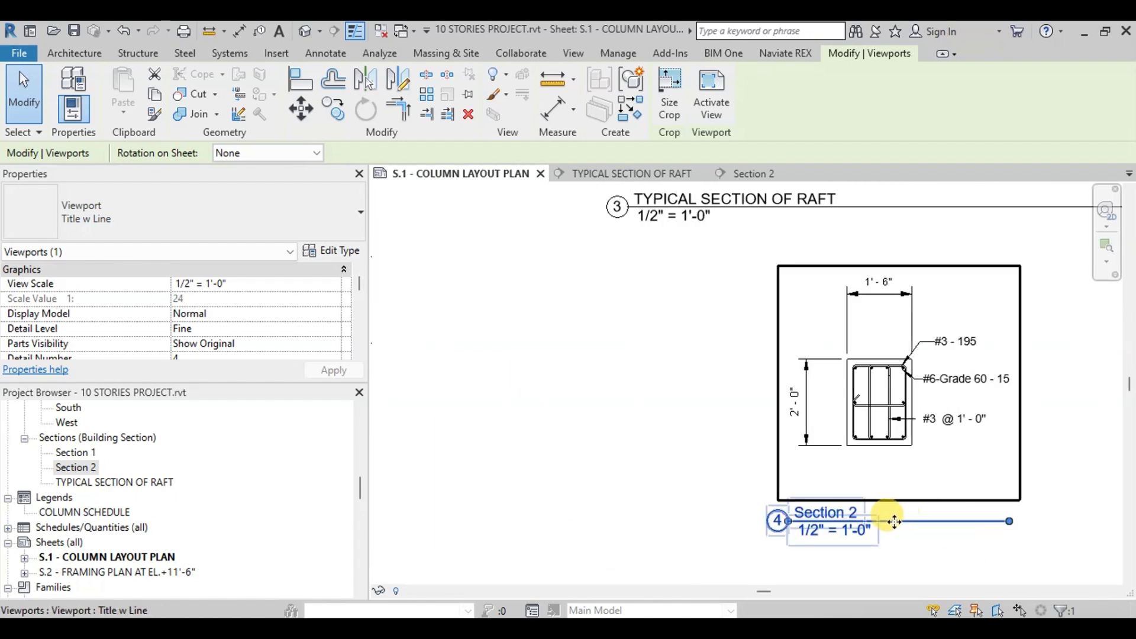
pyautogui.press('Escape')
pyautogui.click(825, 510)
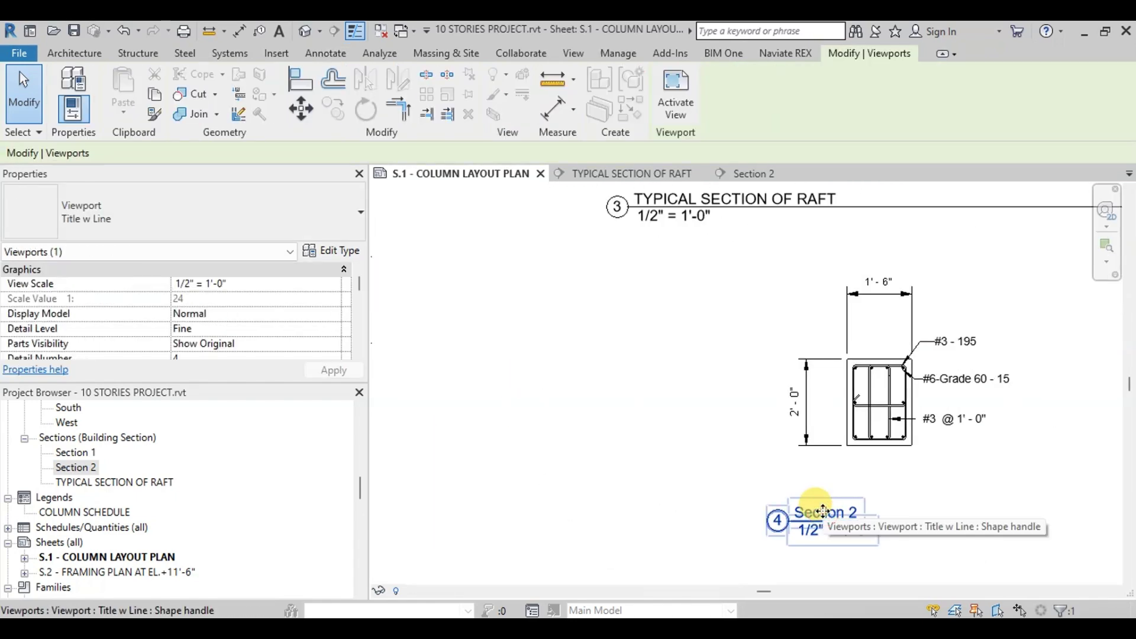
pyautogui.click(840, 514)
pyautogui.click(843, 511)
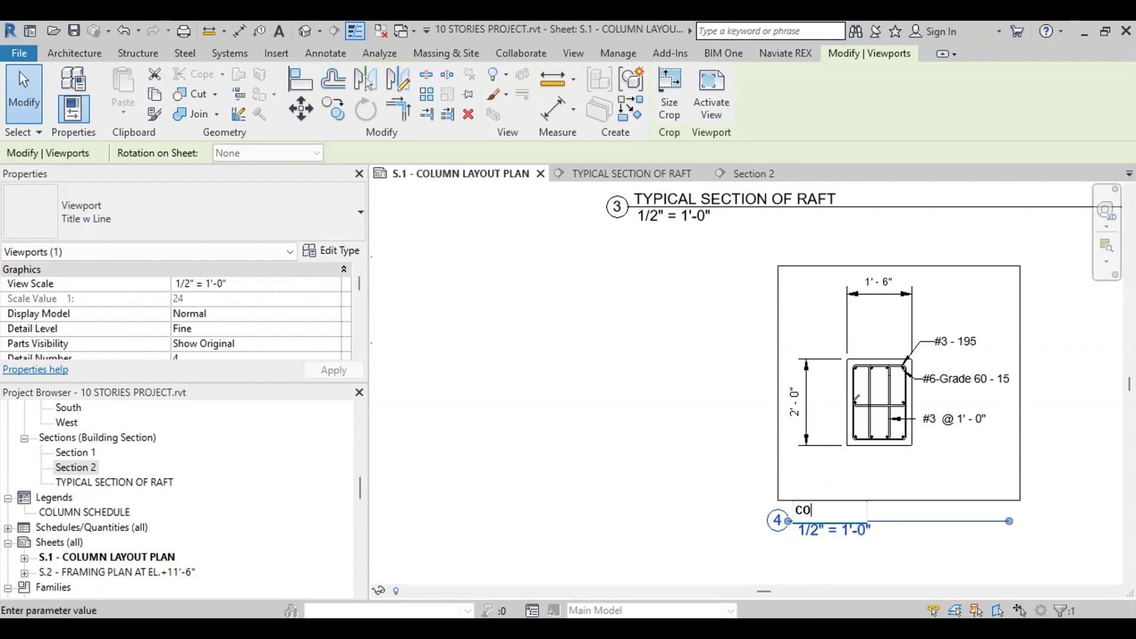